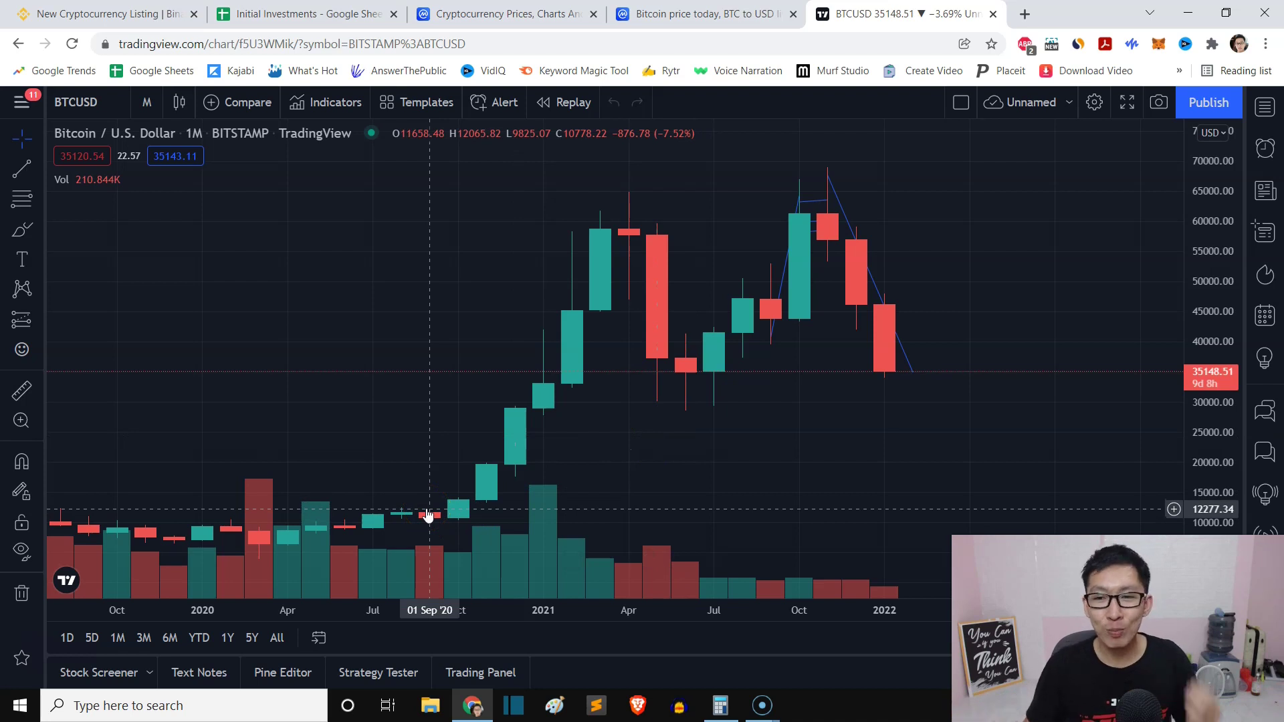
- Examine the latest monthly candles and the descending trend line on the Bitcoin / U.S. Dollar chart
{"action": "left_click", "coordinate": [898, 372]}
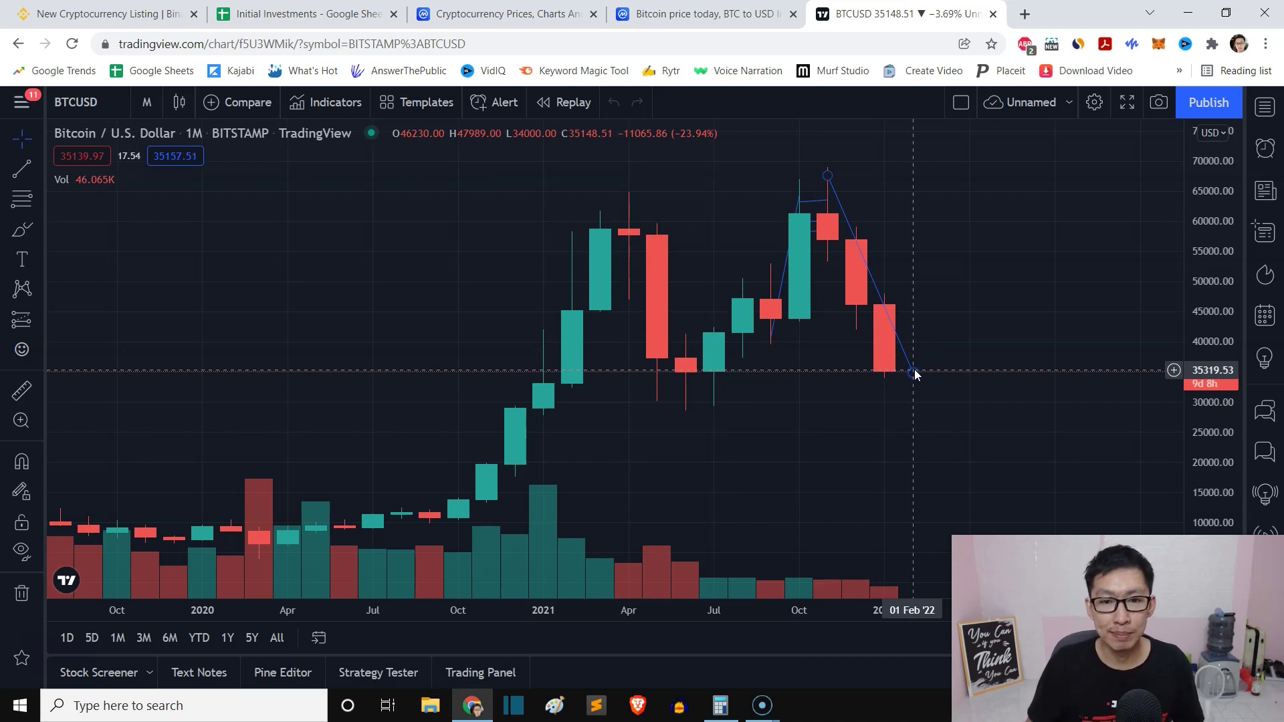
{"action": "scroll", "coordinate": [963, 363], "scroll_direction": "up", "scroll_amount": 6}
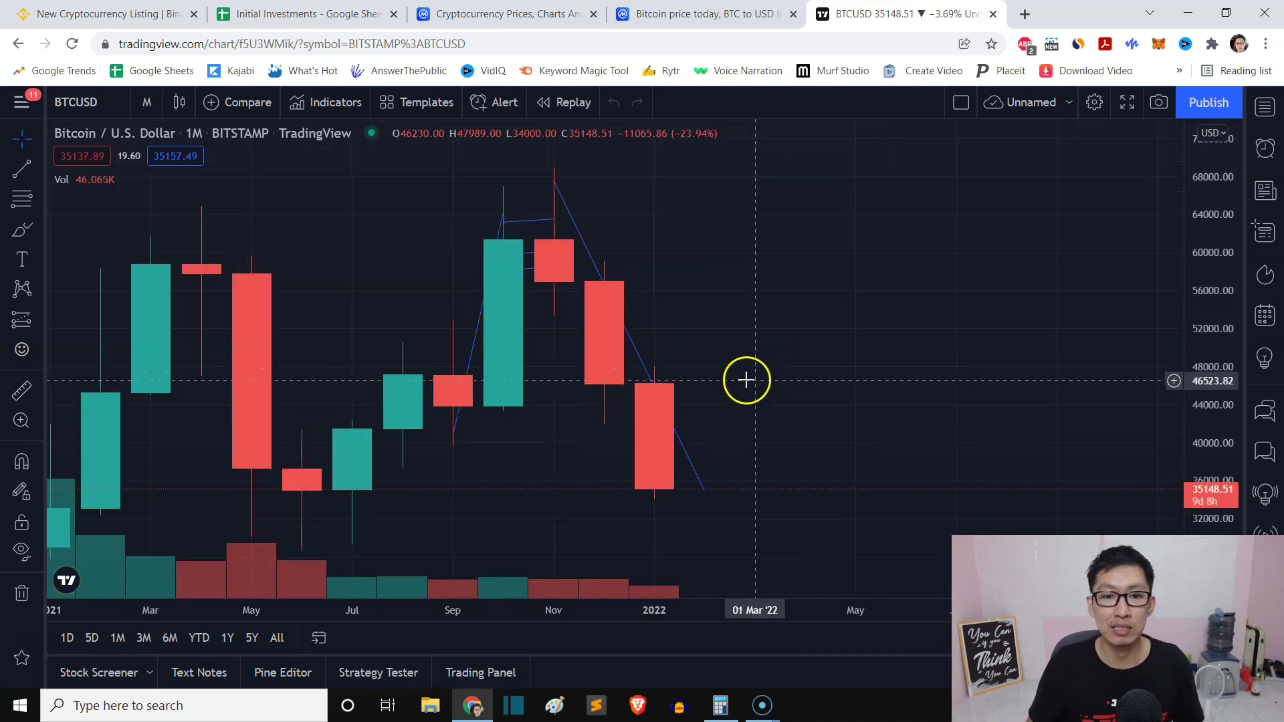
{"action": "scroll", "coordinate": [746, 380], "scroll_direction": "down", "scroll_amount": 4}
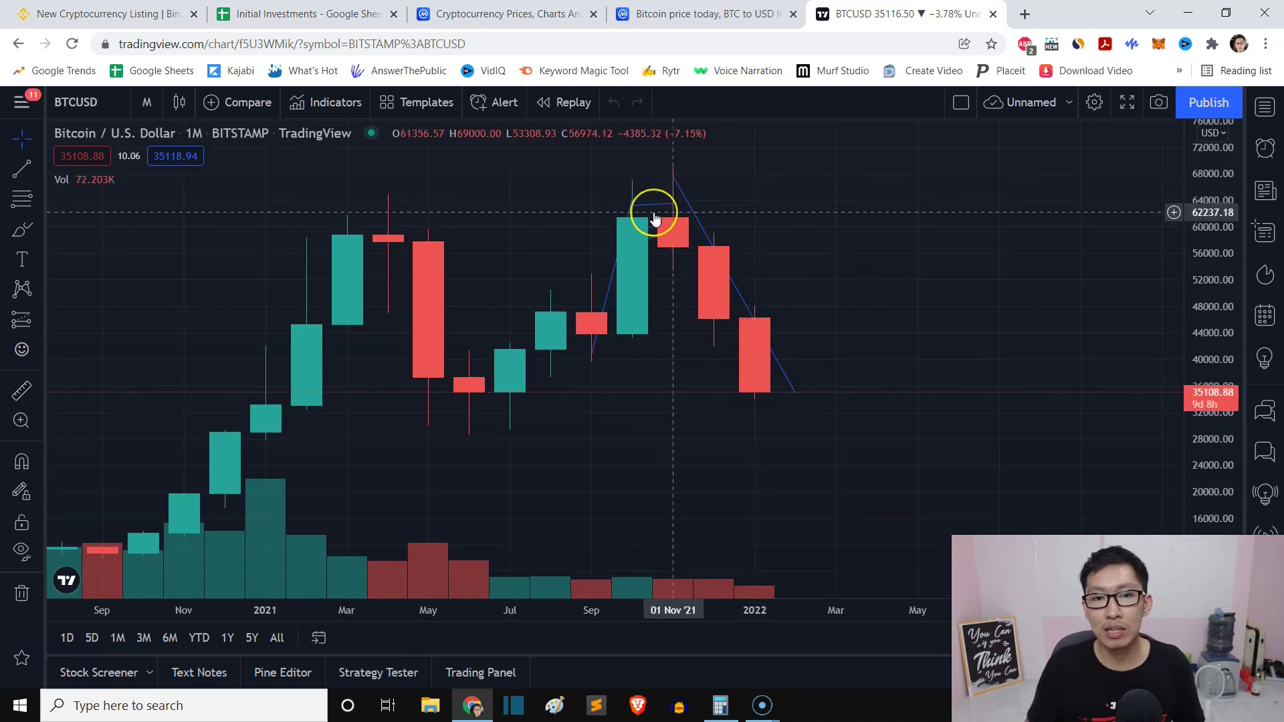
- Switch to the CoinMarketCap Bitcoin page, show the 3M price chart and inspect the November 2021 peak
{"action": "left_click", "coordinate": [702, 14]}
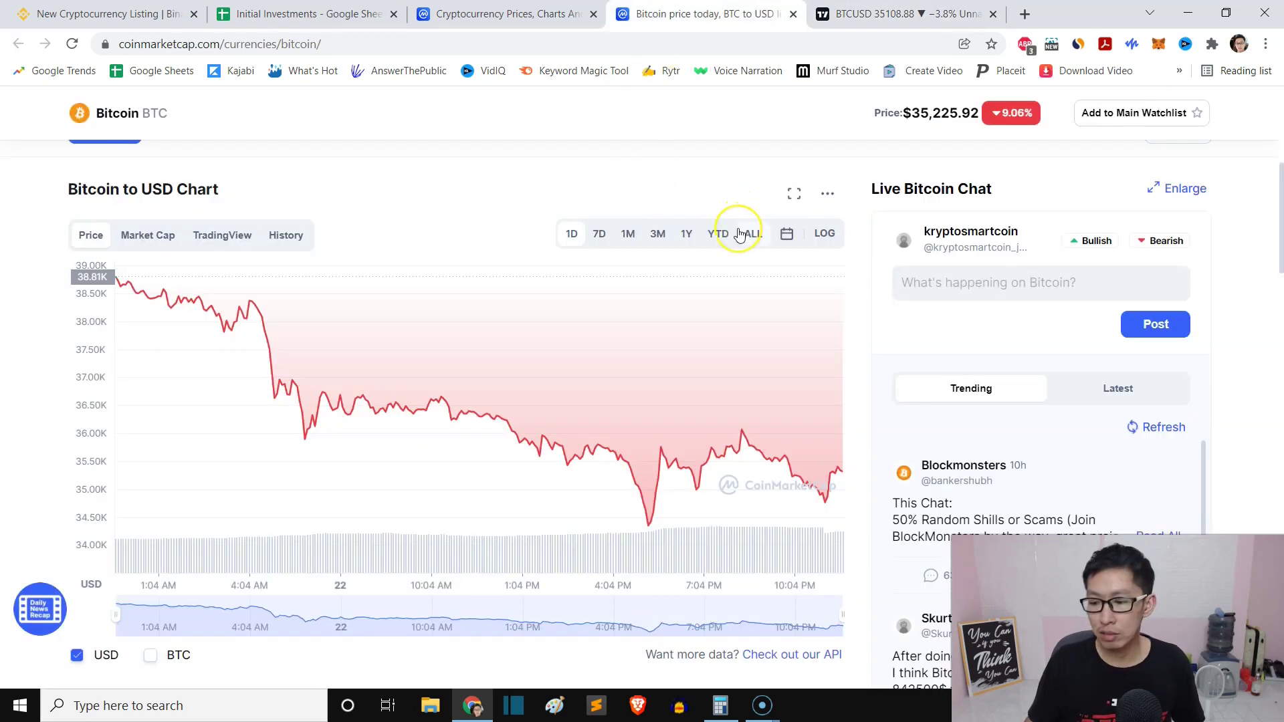
{"action": "left_click", "coordinate": [658, 234]}
{"action": "mouse_move", "coordinate": [240, 281]}
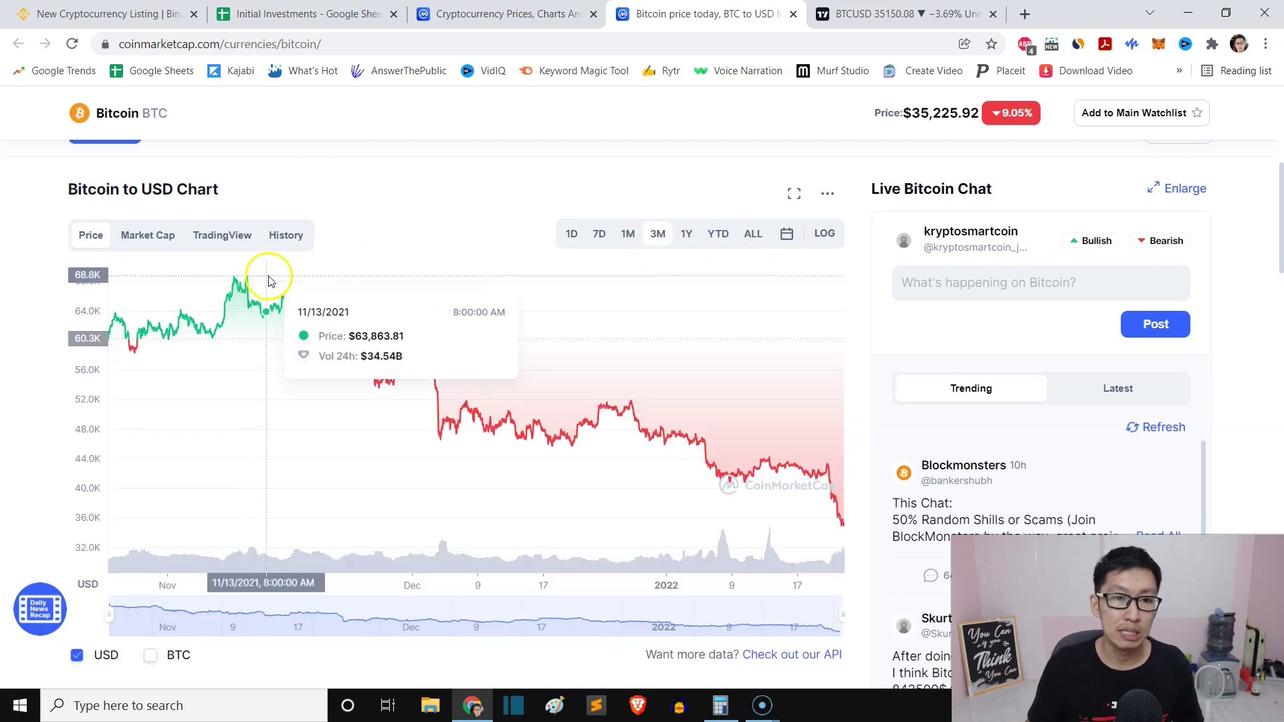
{"action": "left_click", "coordinate": [194, 295]}
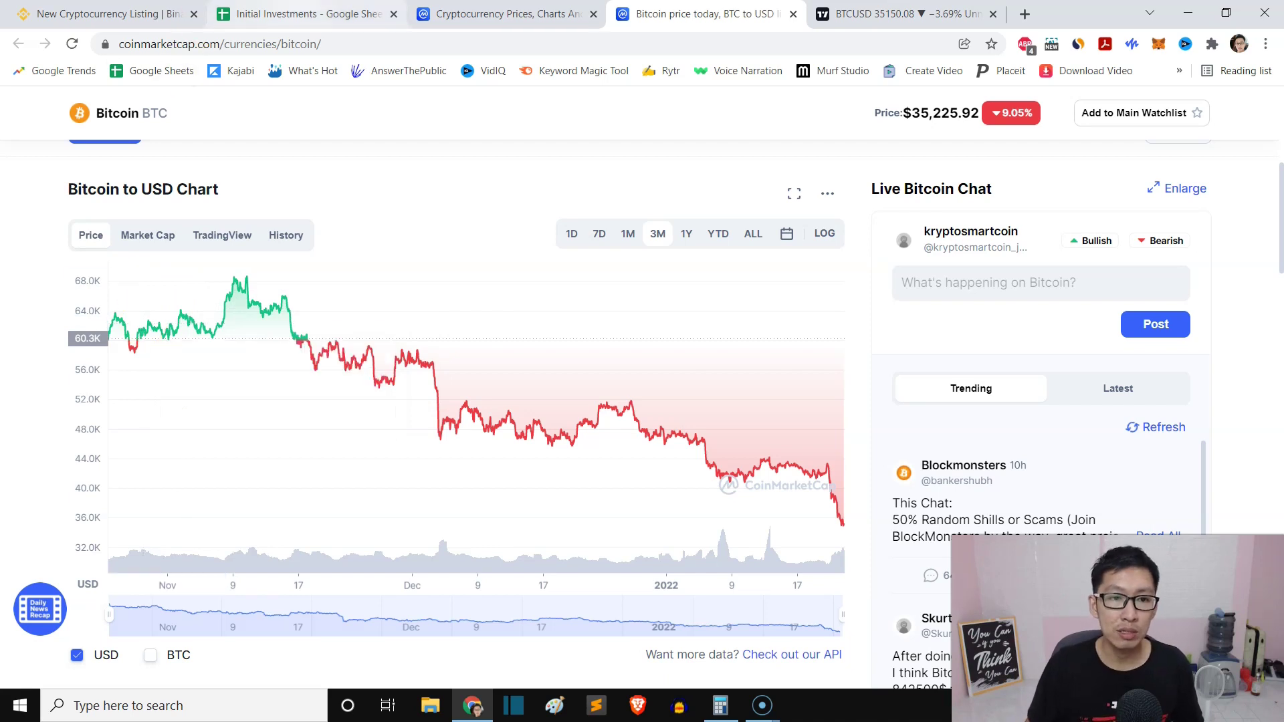
- Switch to the Initial Investments spreadsheet and check the investment total for 22 Jan 2022 on Sheet1
{"action": "left_click", "coordinate": [301, 14]}
{"action": "left_click", "coordinate": [235, 481]}
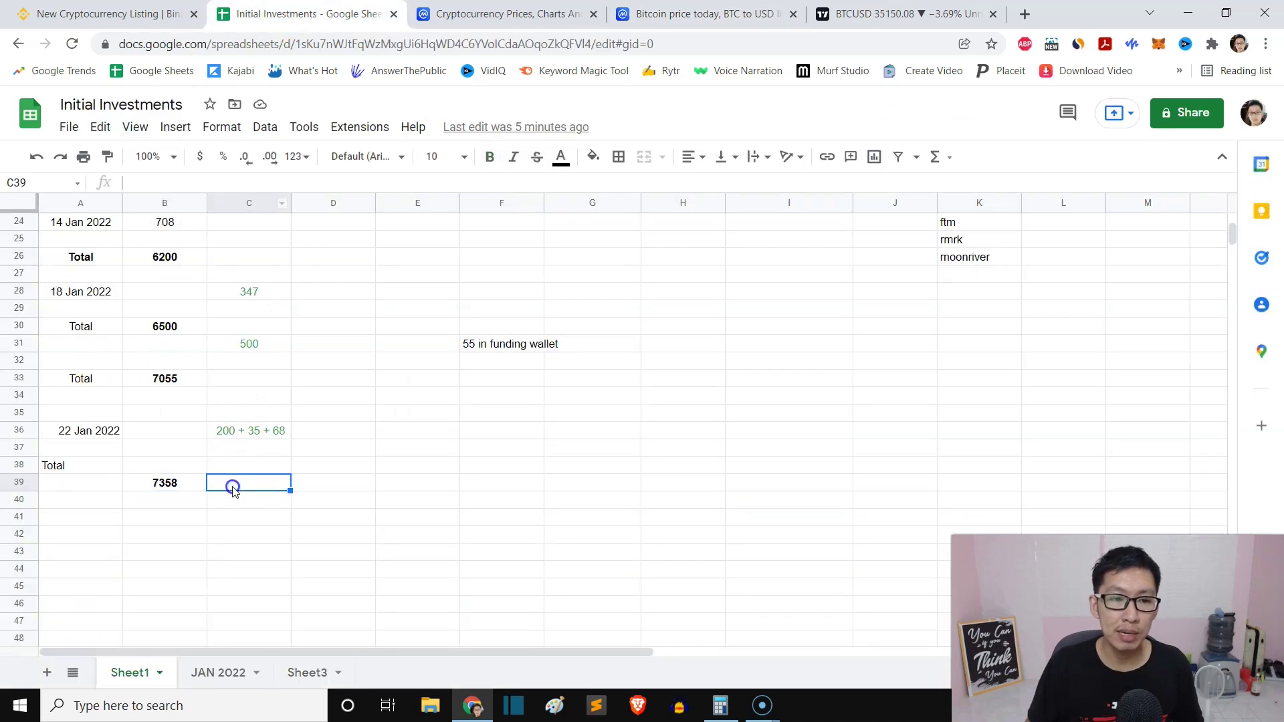
{"action": "left_click", "coordinate": [182, 482]}
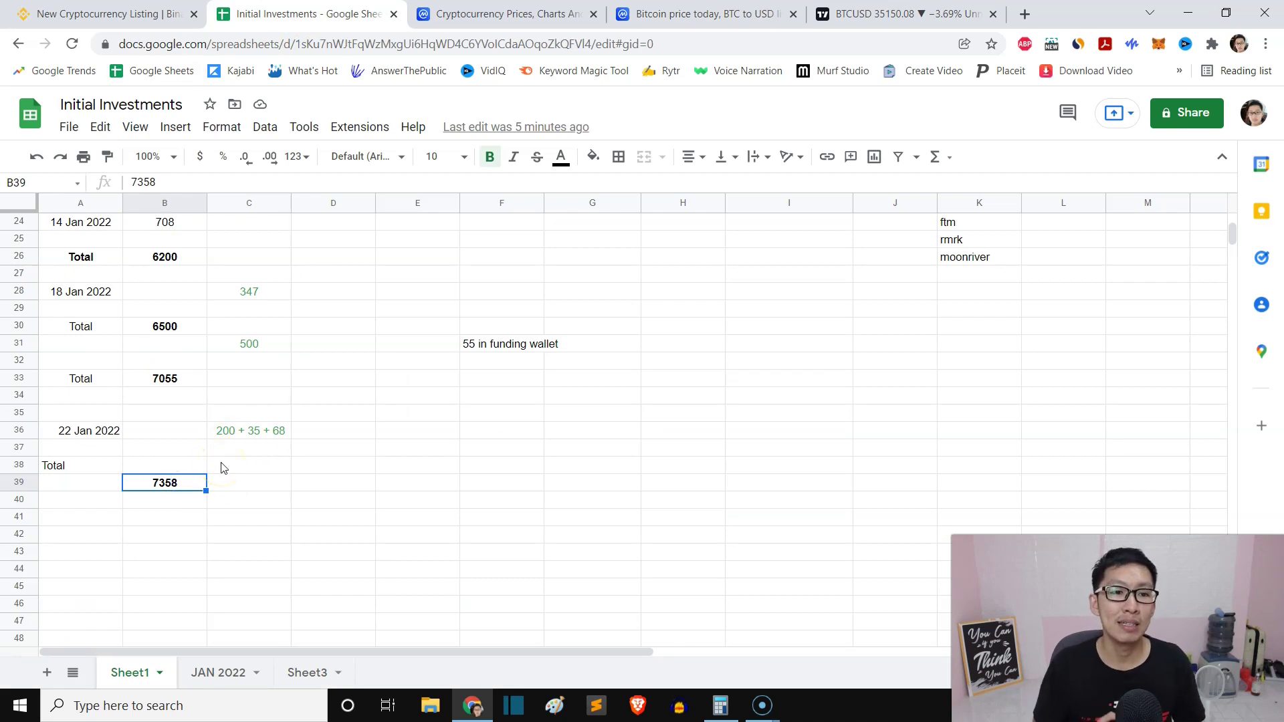
{"action": "left_click", "coordinate": [191, 485]}
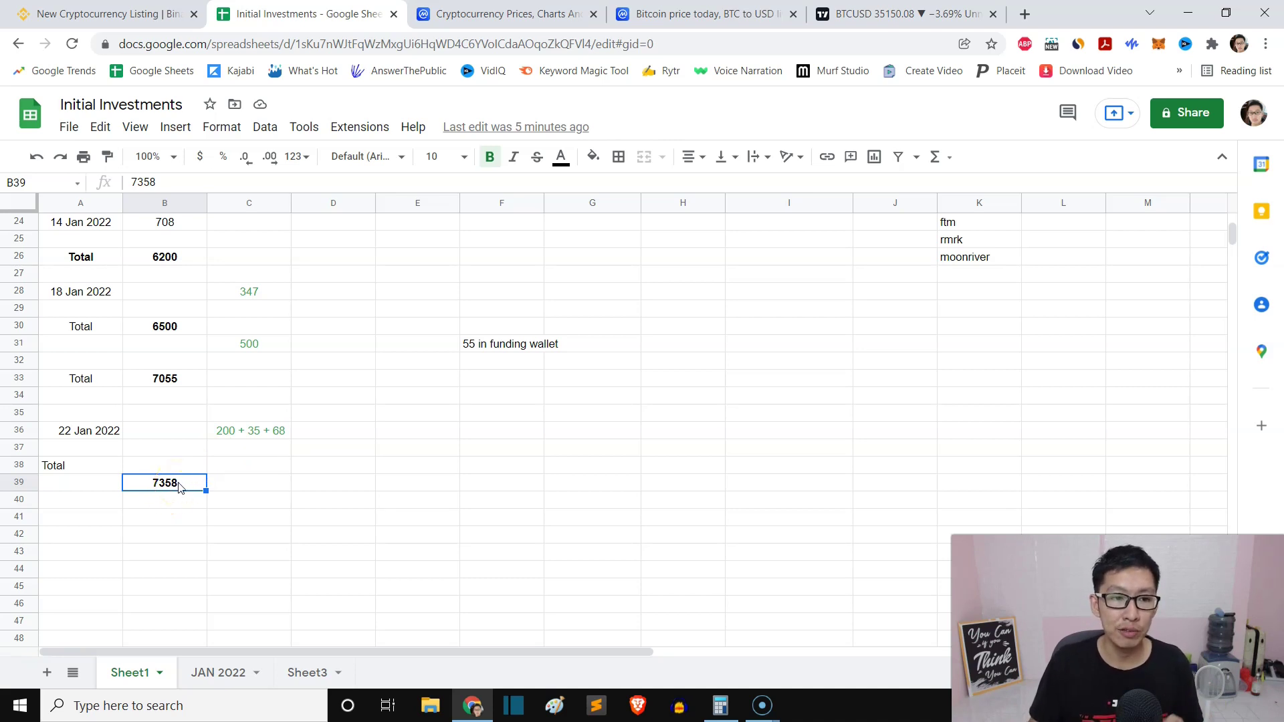
{"action": "left_click", "coordinate": [235, 484]}
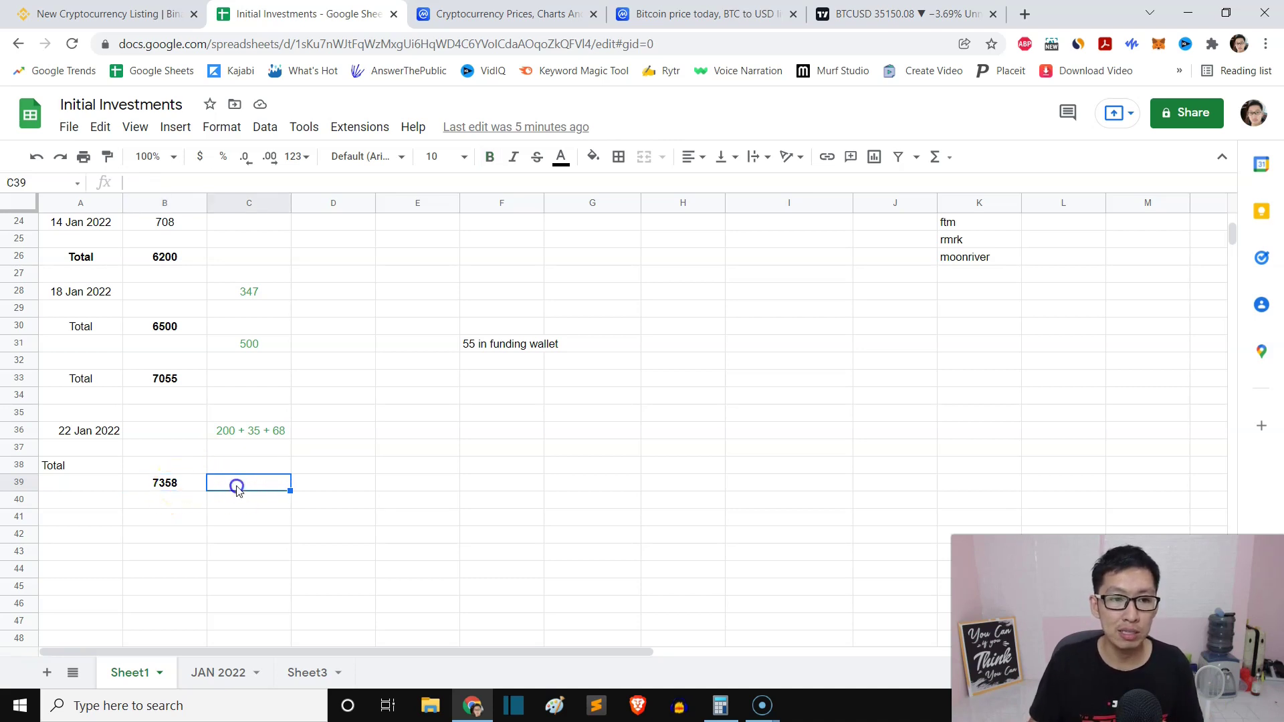
- Subtract the wallet value 5073 from the invested total 7358 in Calculator and minimize the calculator
{"action": "left_click", "coordinate": [171, 491]}
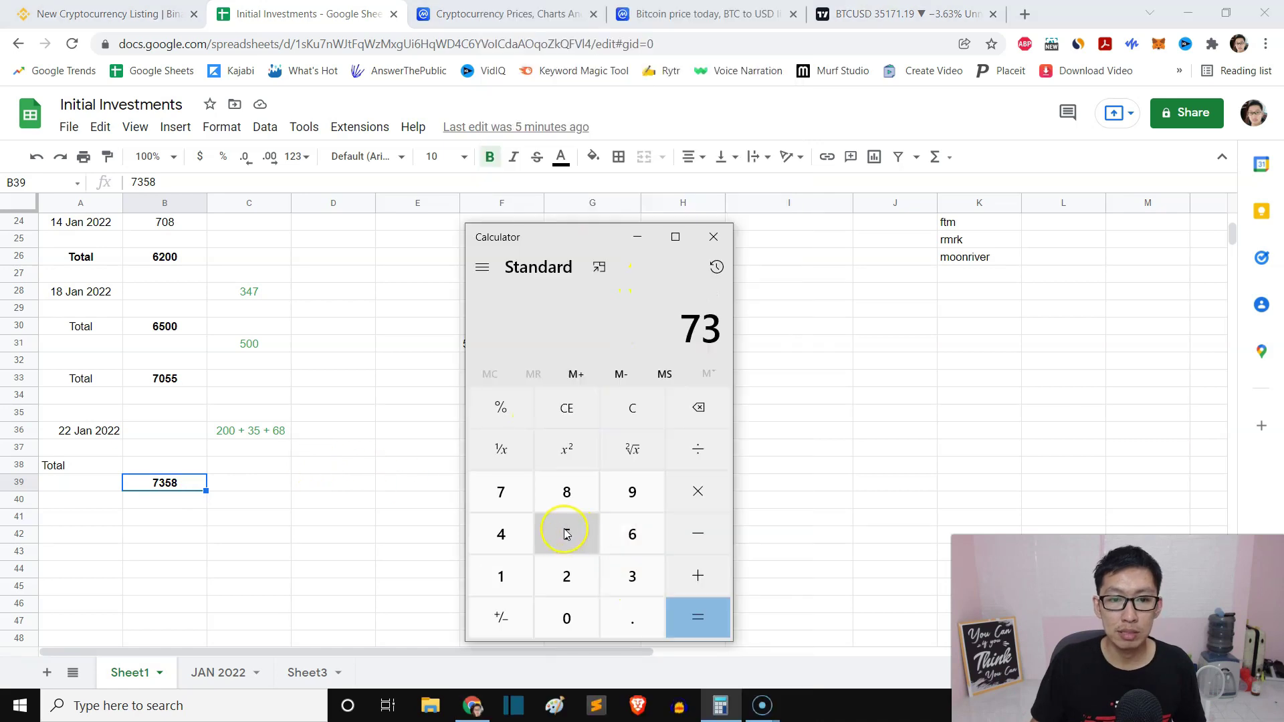
{"action": "left_click", "coordinate": [566, 534]}
{"action": "left_click", "coordinate": [566, 492]}
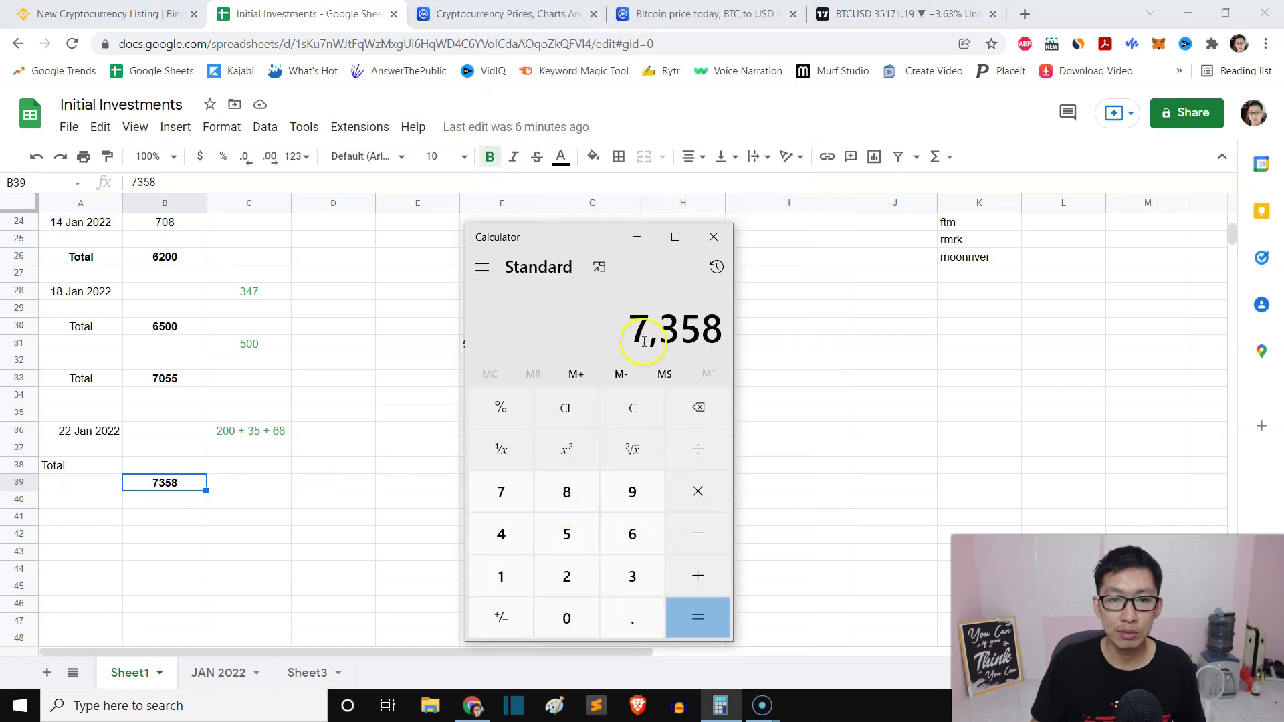
{"action": "left_click", "coordinate": [700, 539]}
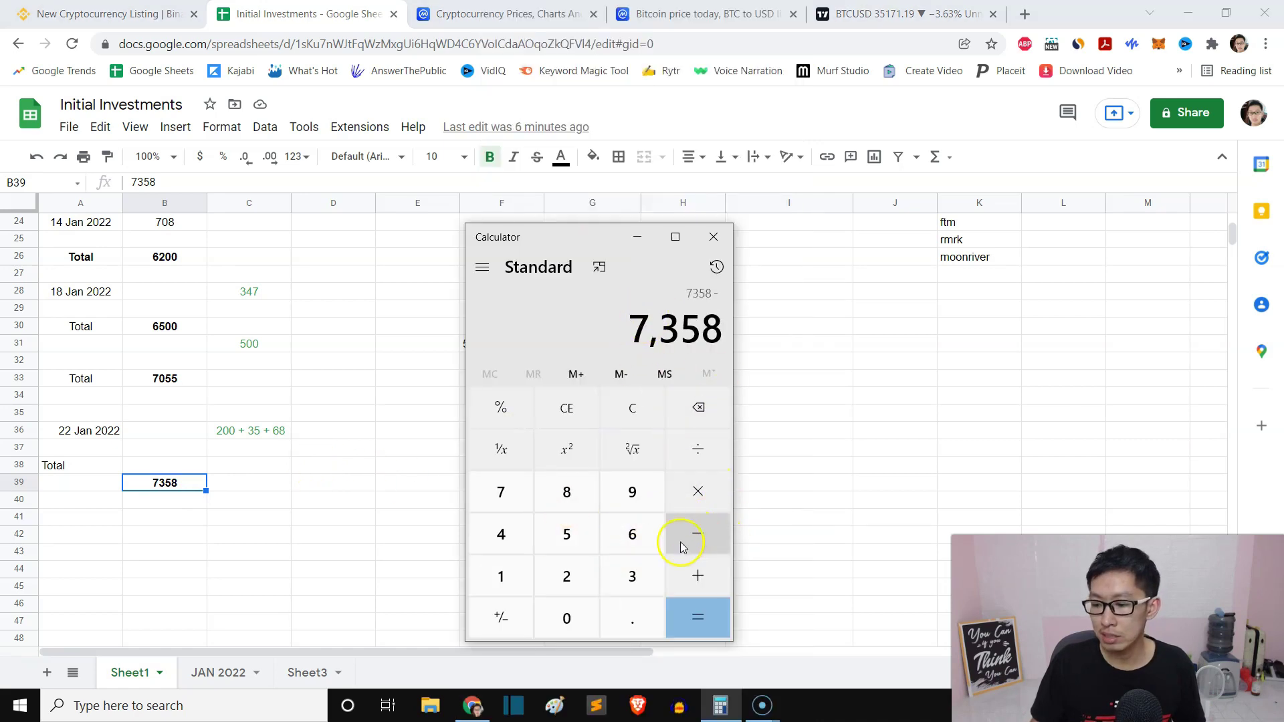
{"action": "left_click", "coordinate": [589, 535]}
{"action": "left_click", "coordinate": [567, 619]}
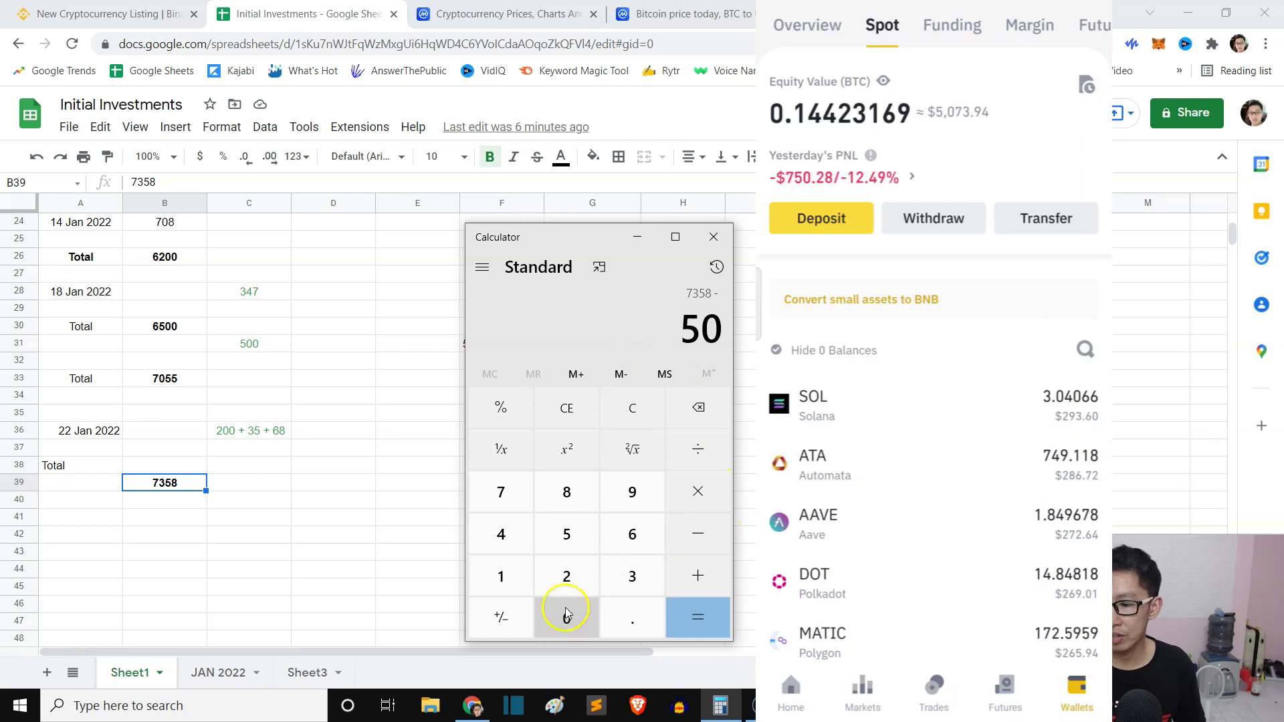
{"action": "left_click", "coordinate": [528, 499]}
{"action": "left_click", "coordinate": [658, 589]}
{"action": "left_click", "coordinate": [696, 610]}
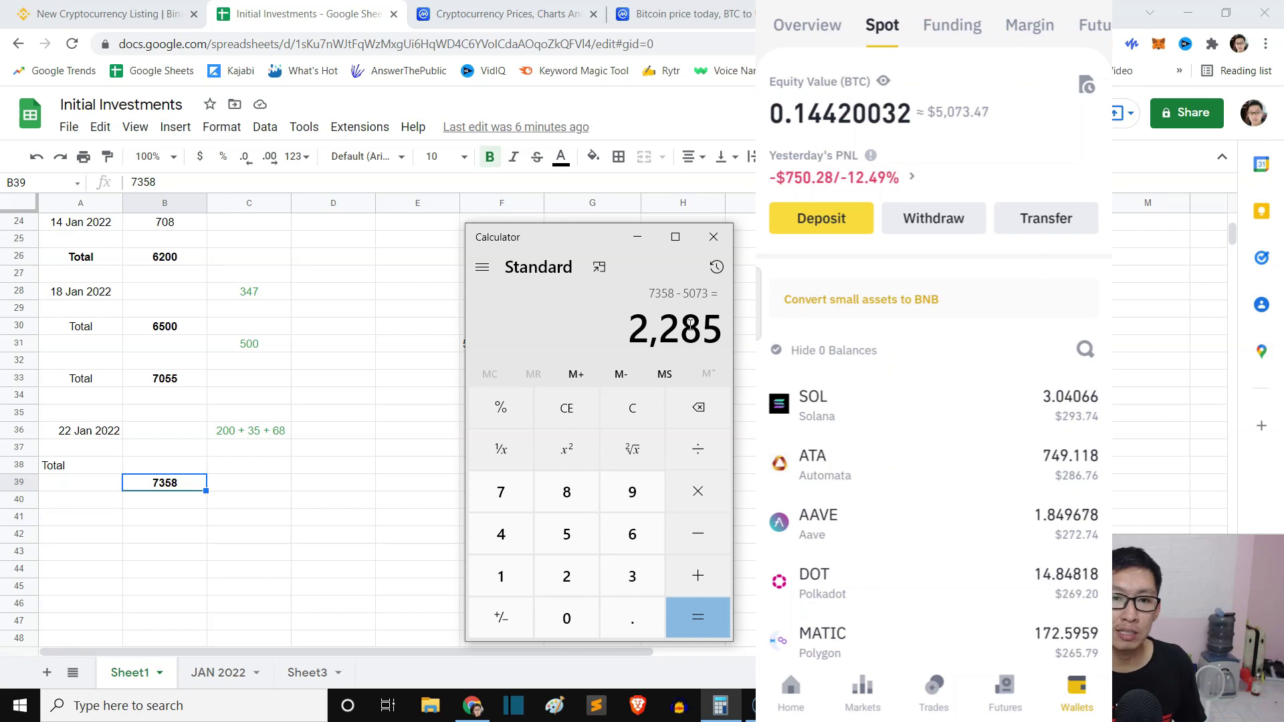
{"action": "left_click", "coordinate": [640, 232]}
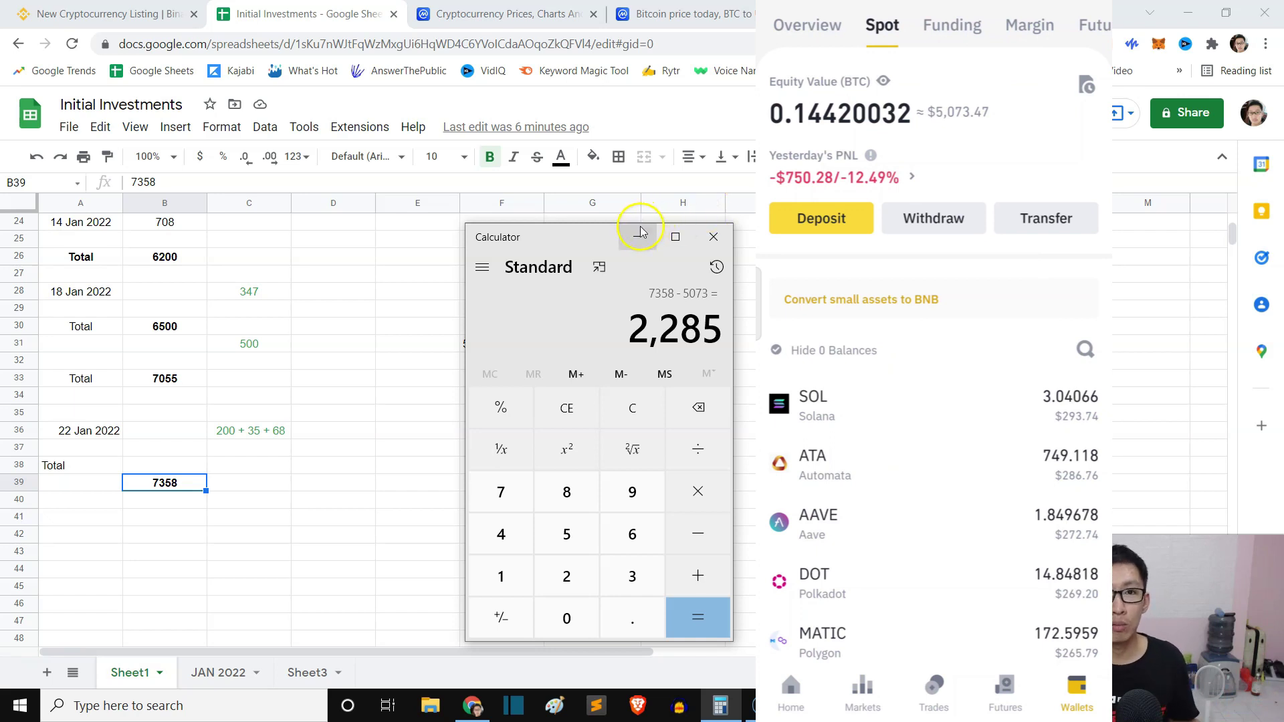
{"action": "left_click", "coordinate": [632, 235]}
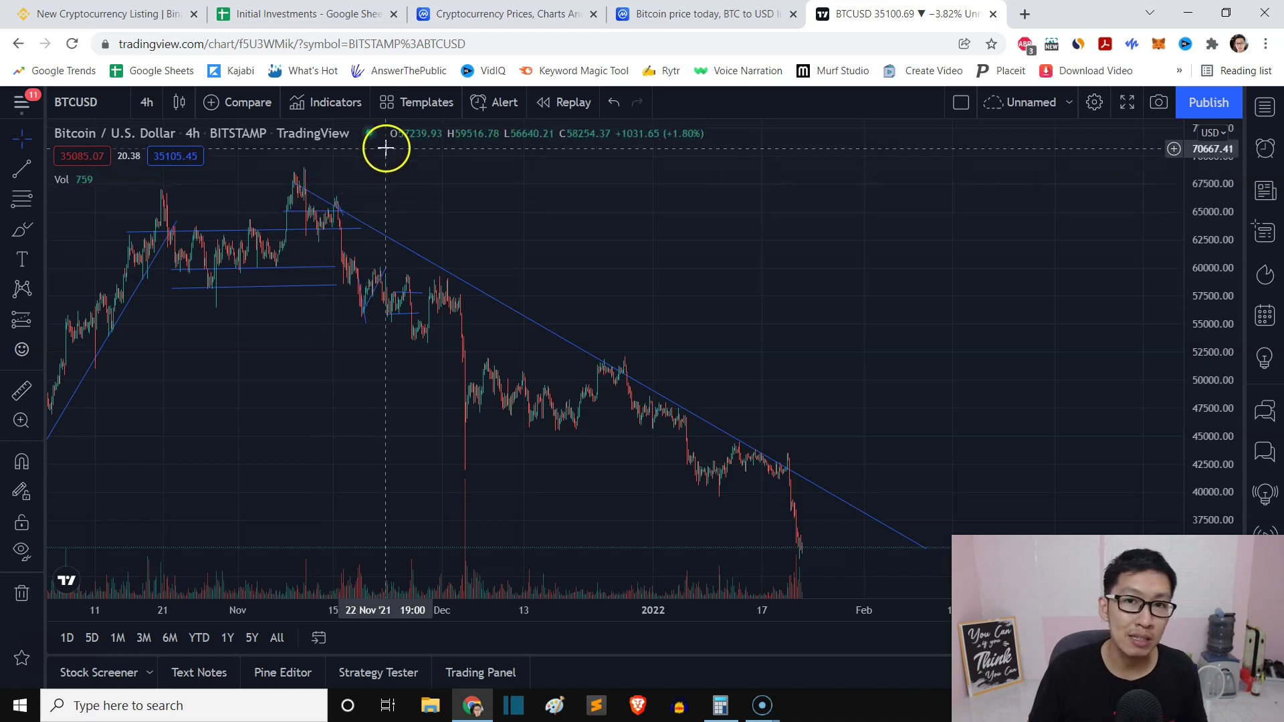
- Return to the Initial Investments spreadsheet and review the January 2022 coin purchases in rows 51 to 62 and their sum
{"action": "left_click", "coordinate": [347, 8]}
{"action": "scroll", "coordinate": [272, 379], "scroll_direction": "up", "scroll_amount": 2}
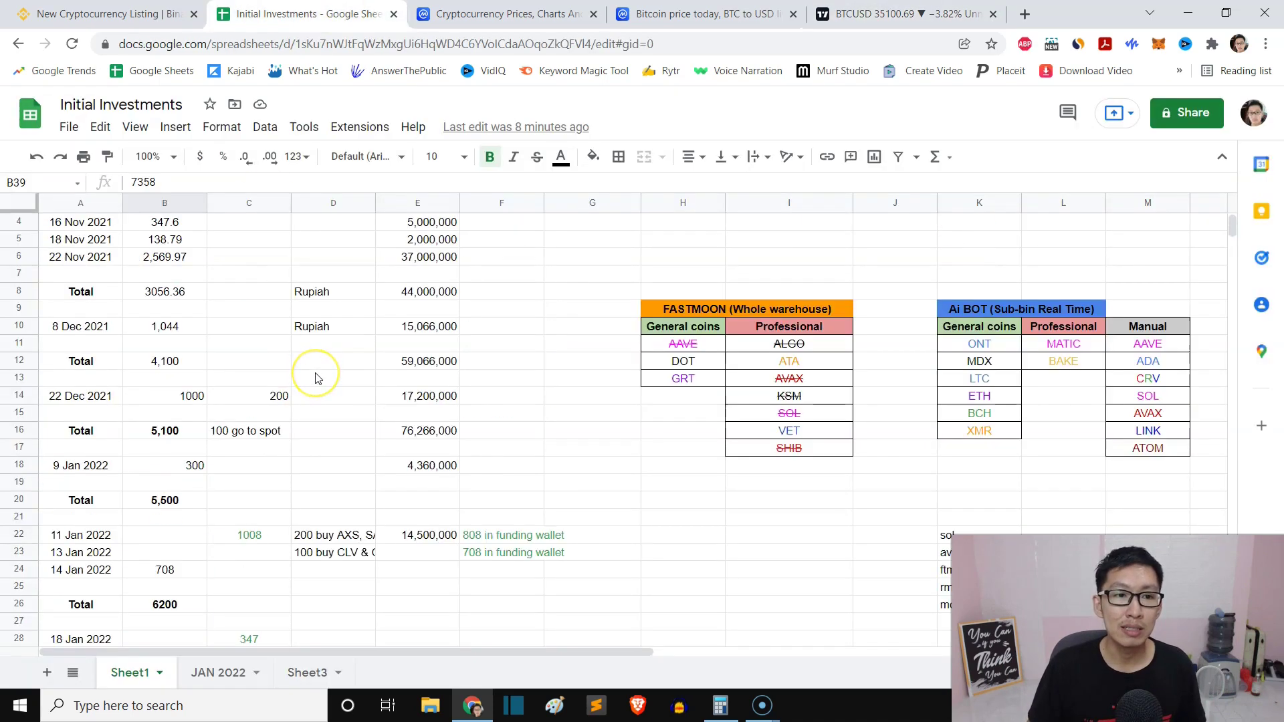
{"action": "scroll", "coordinate": [288, 374], "scroll_direction": "down", "scroll_amount": 8}
{"action": "scroll", "coordinate": [315, 372], "scroll_direction": "up", "scroll_amount": 2}
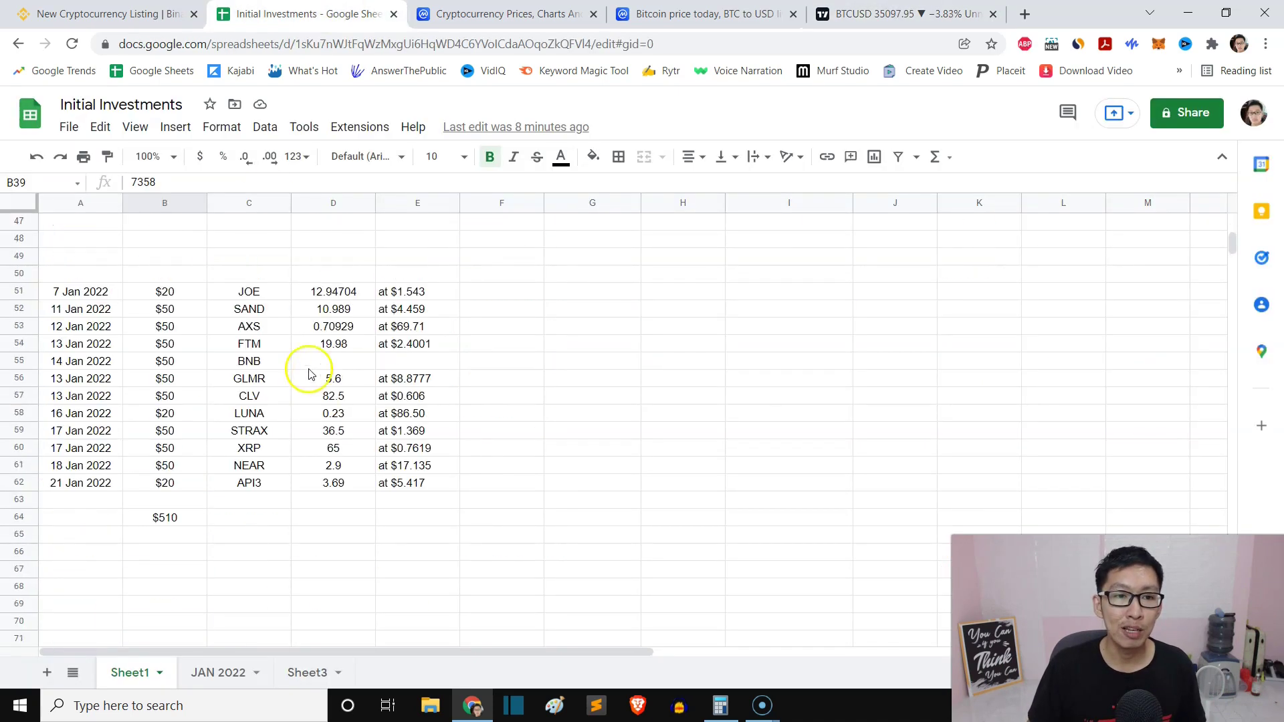
{"action": "left_click", "coordinate": [172, 519]}
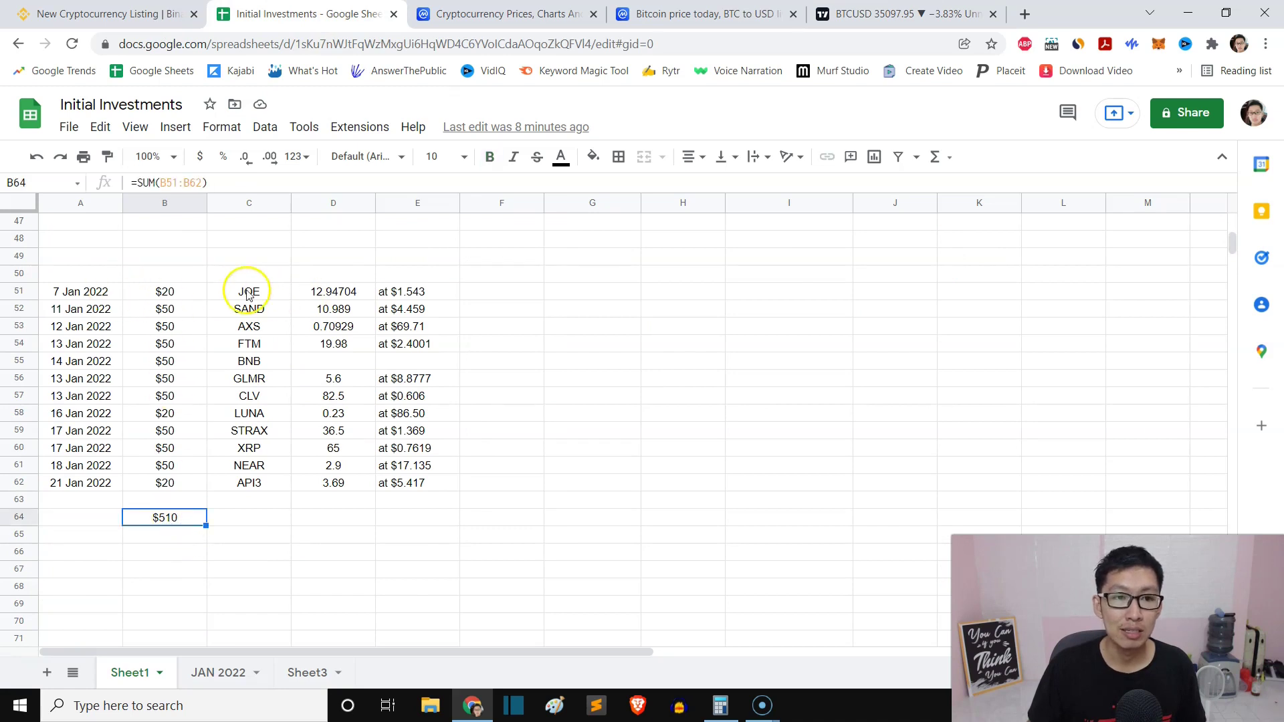
{"action": "left_click_drag", "start_coordinate": [250, 291], "coordinate": [285, 497]}
{"action": "left_click", "coordinate": [706, 611]}
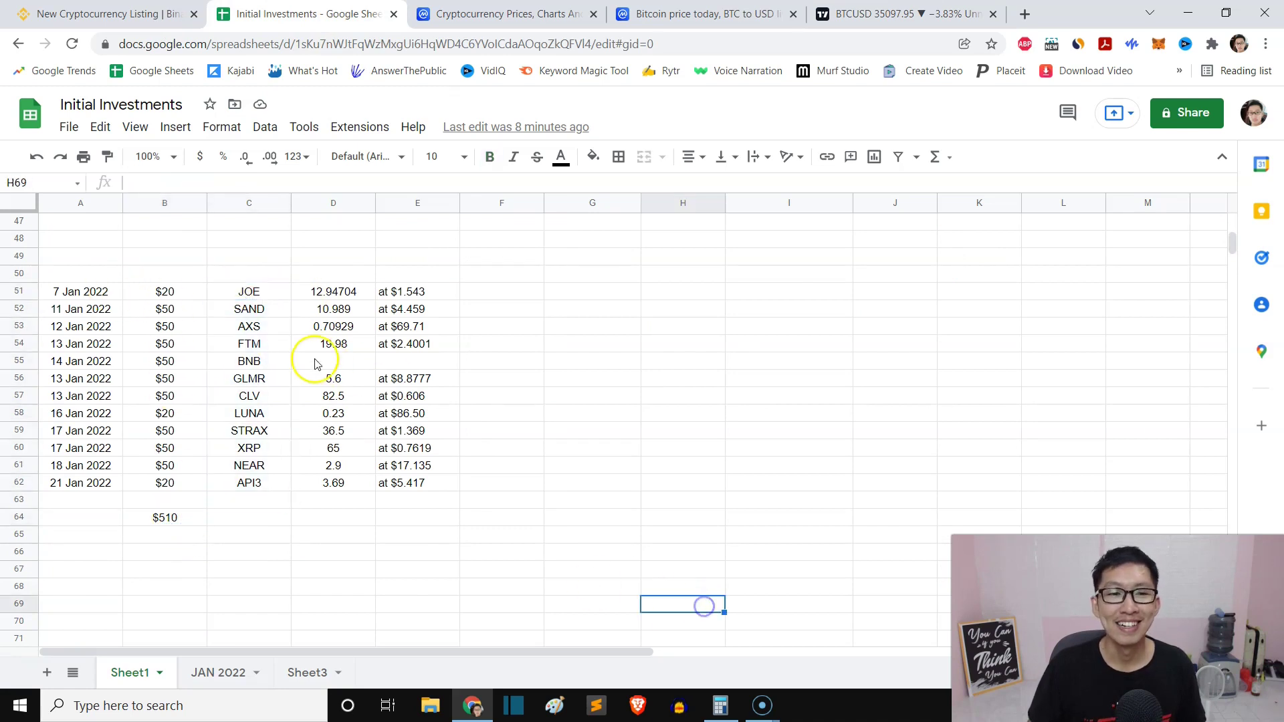
{"action": "left_click_drag", "start_coordinate": [249, 292], "coordinate": [271, 484]}
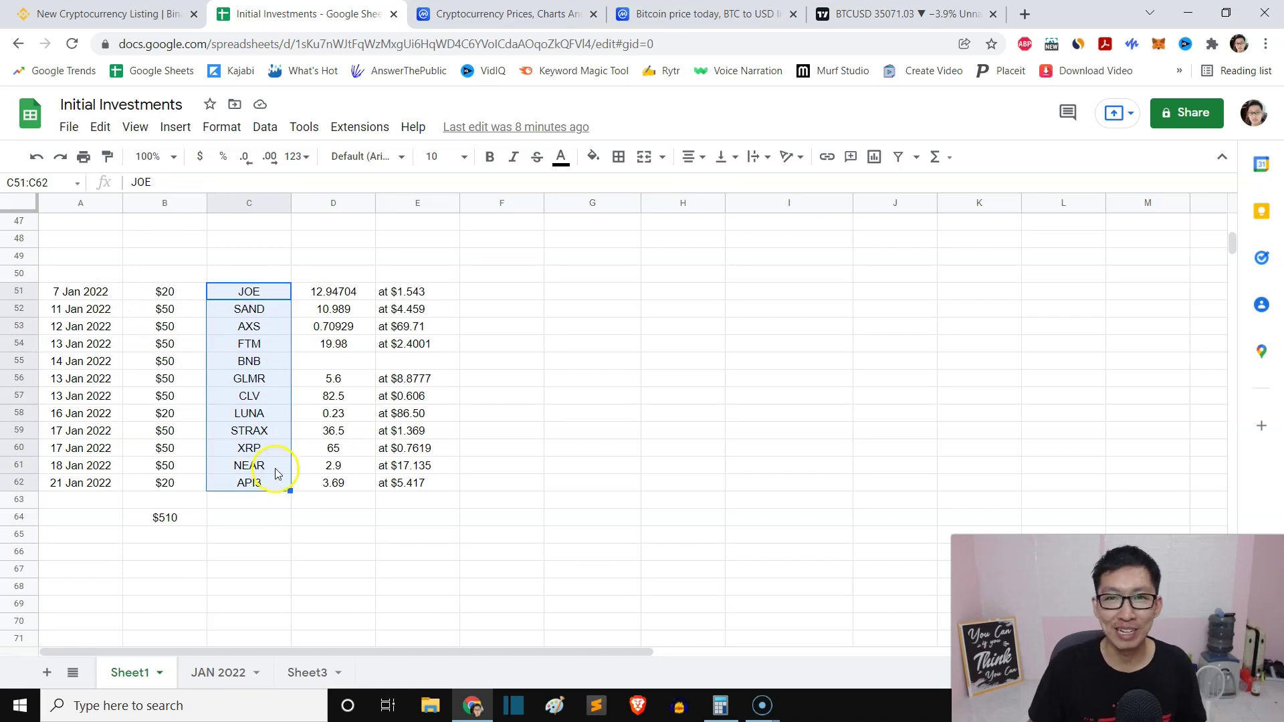
{"action": "left_click", "coordinate": [241, 535]}
{"action": "left_click", "coordinate": [185, 520]}
{"action": "left_click_drag", "start_coordinate": [249, 291], "coordinate": [295, 486]}
{"action": "left_click", "coordinate": [247, 504]}
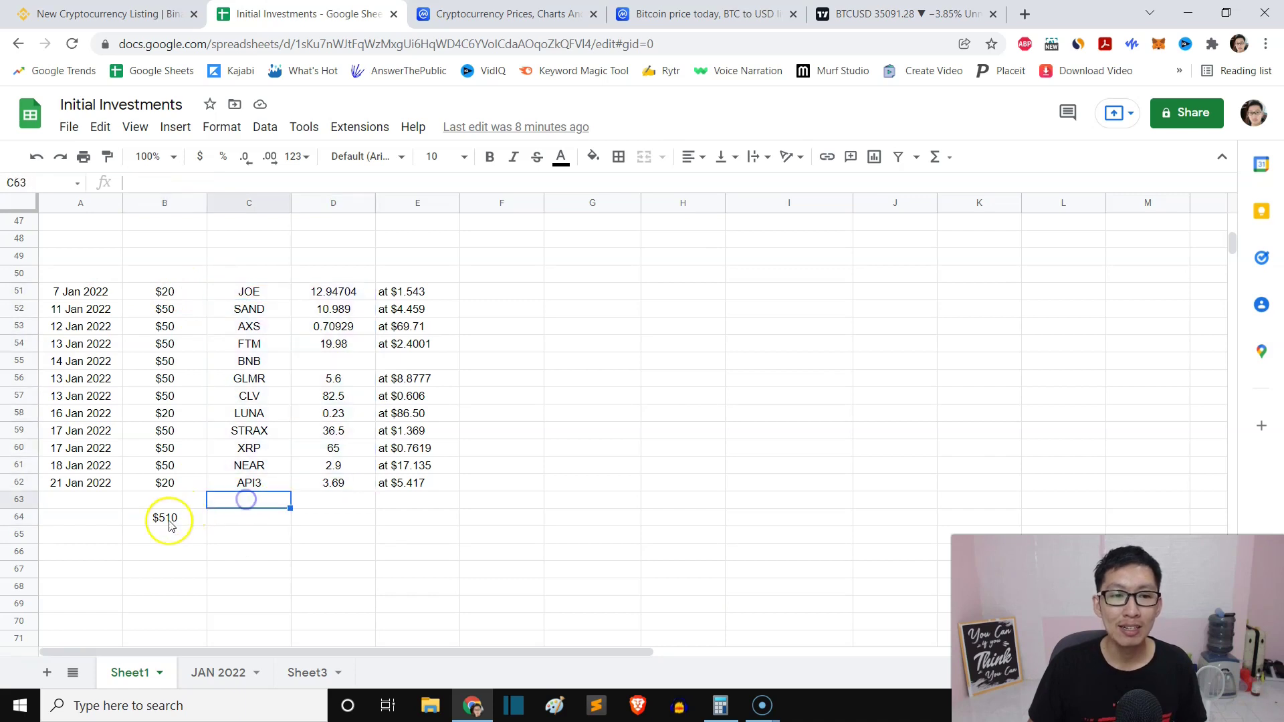
{"action": "left_click", "coordinate": [171, 520]}
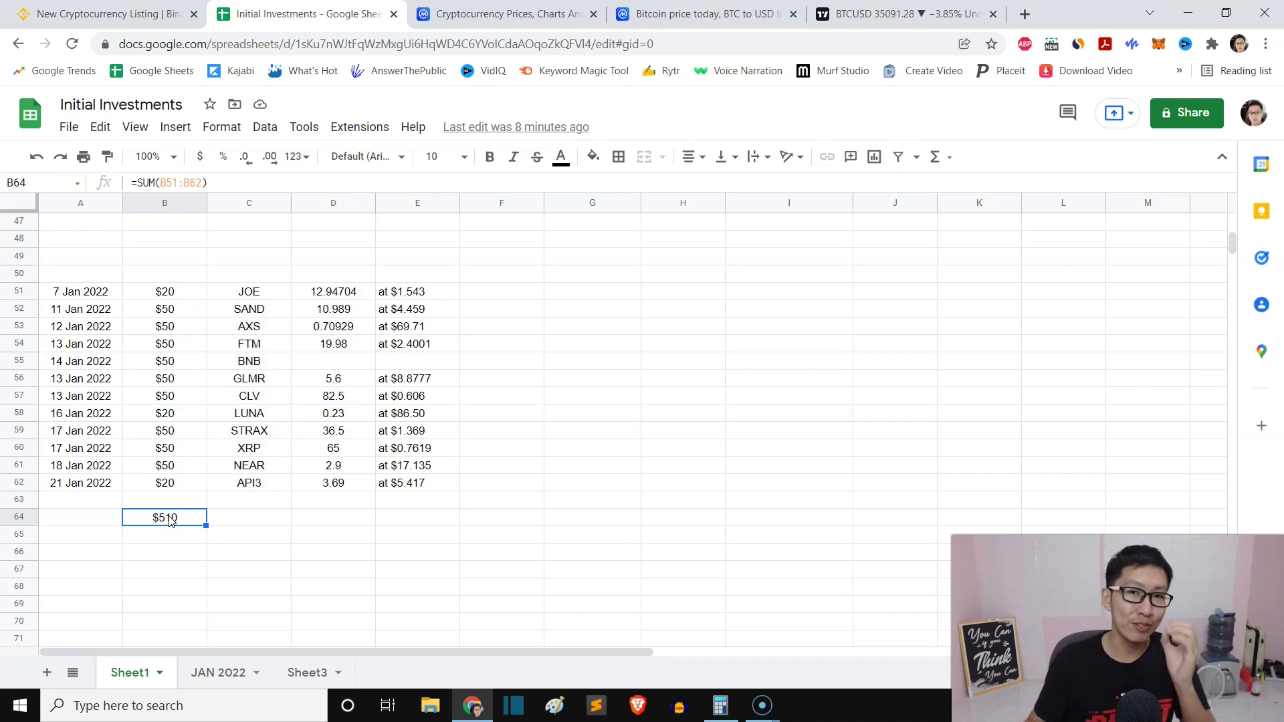
- Compare the January coin purchases with the investment totals above them and revisit the Bitcoin price chart
{"action": "scroll", "coordinate": [295, 488], "scroll_direction": "up", "scroll_amount": 7}
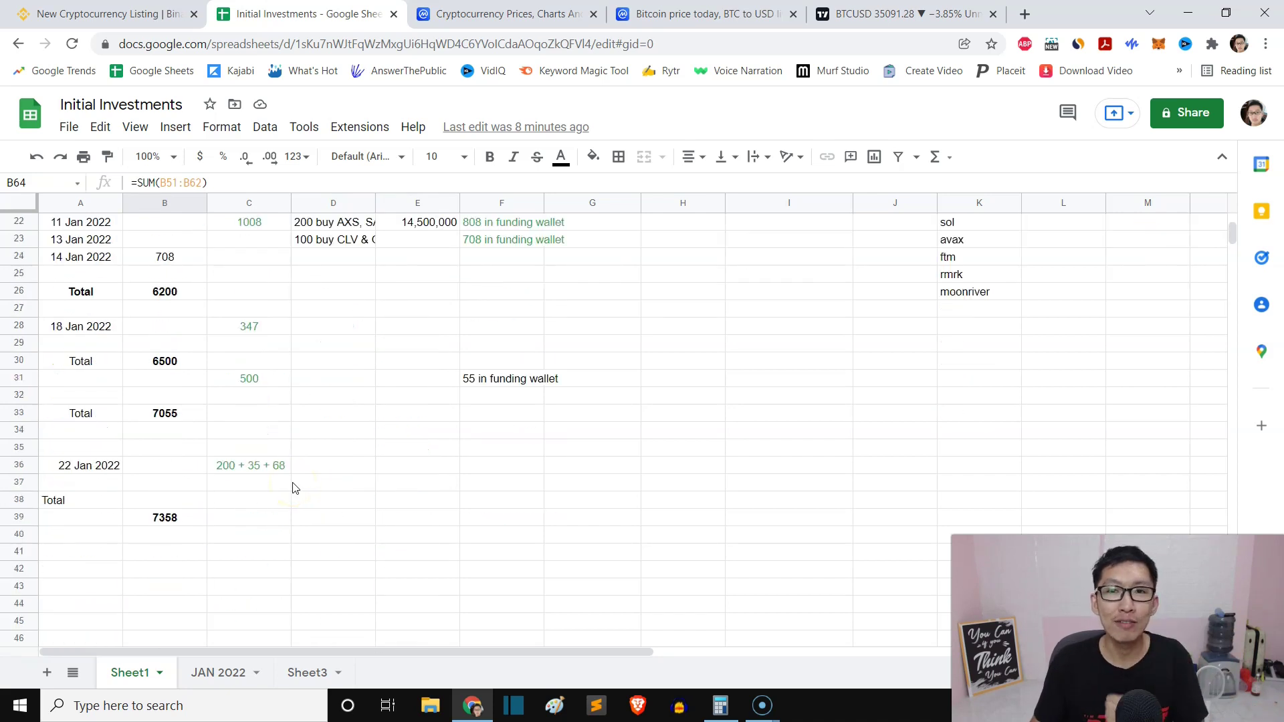
{"action": "scroll", "coordinate": [294, 488], "scroll_direction": "down", "scroll_amount": 1}
{"action": "scroll", "coordinate": [295, 488], "scroll_direction": "down", "scroll_amount": 5}
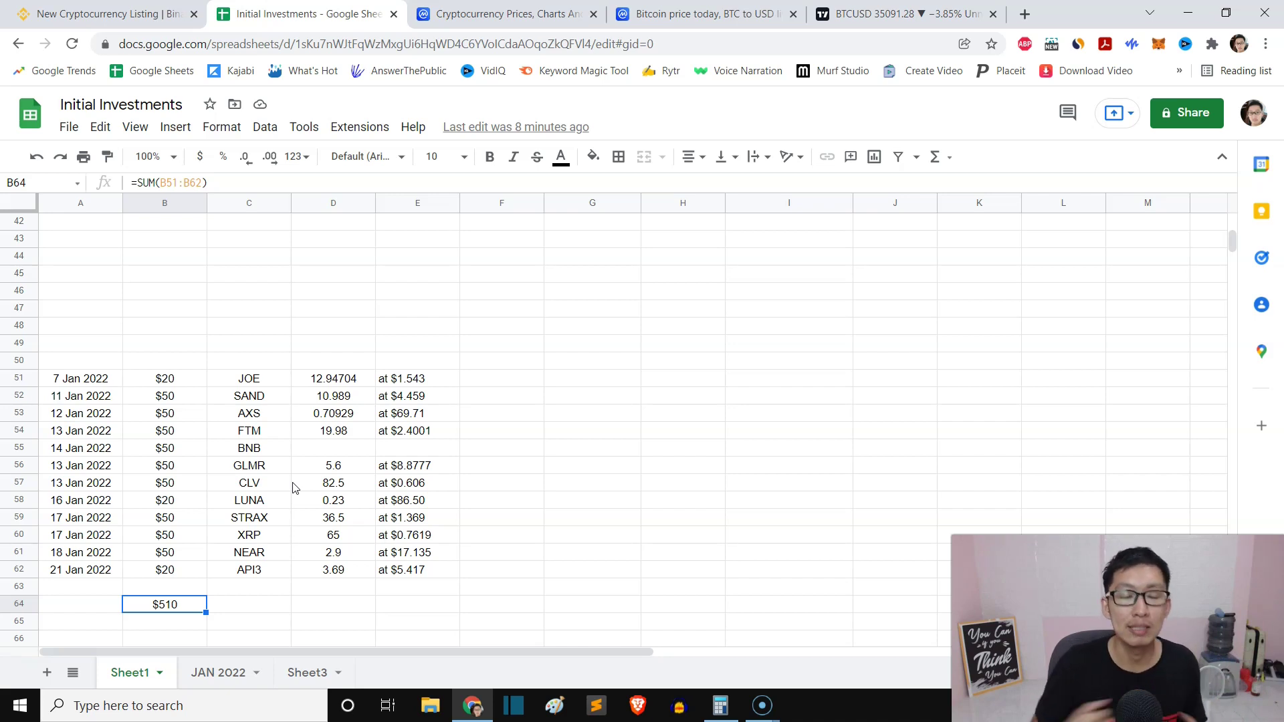
{"action": "scroll", "coordinate": [293, 487], "scroll_direction": "up", "scroll_amount": 5}
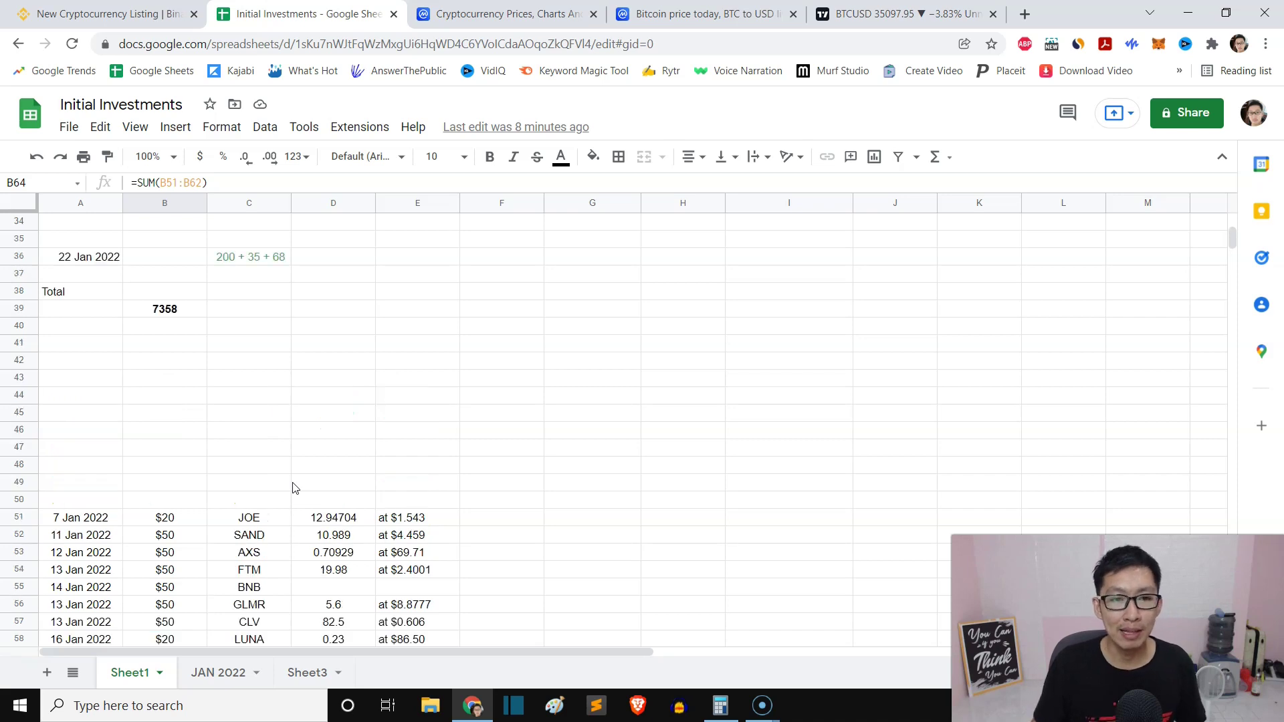
{"action": "left_click", "coordinate": [289, 483]}
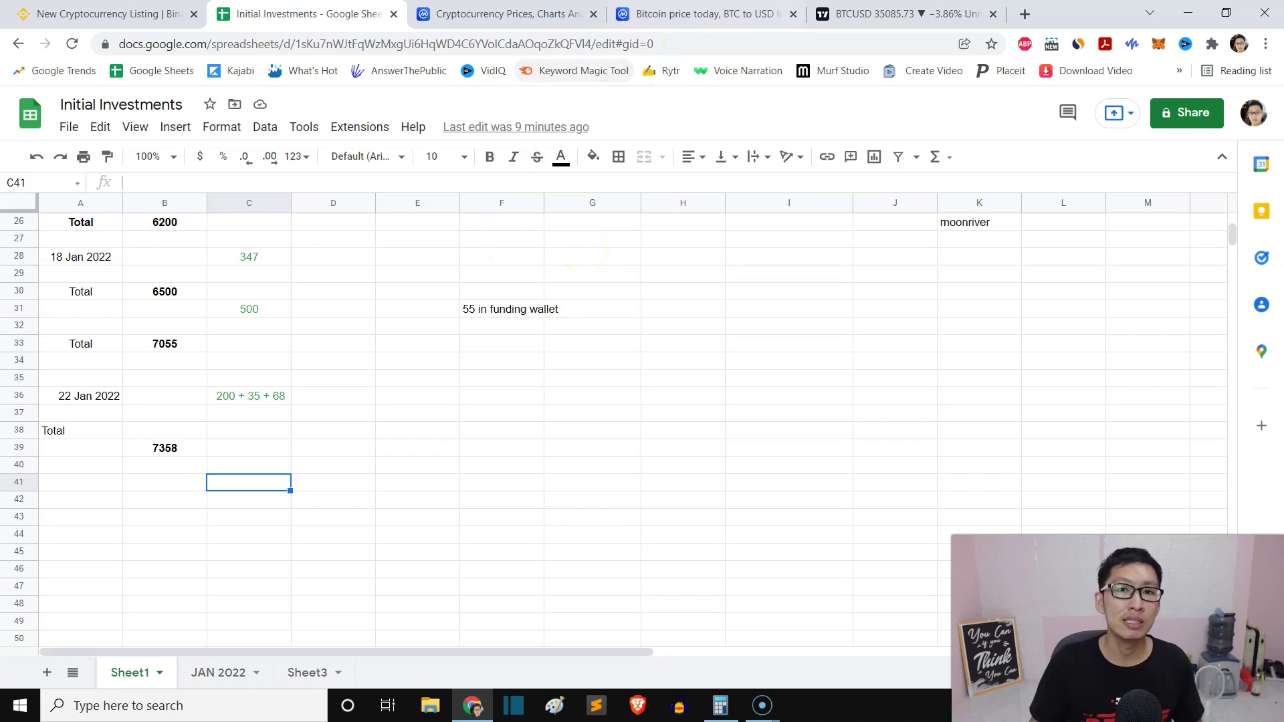
{"action": "left_click", "coordinate": [900, 14]}
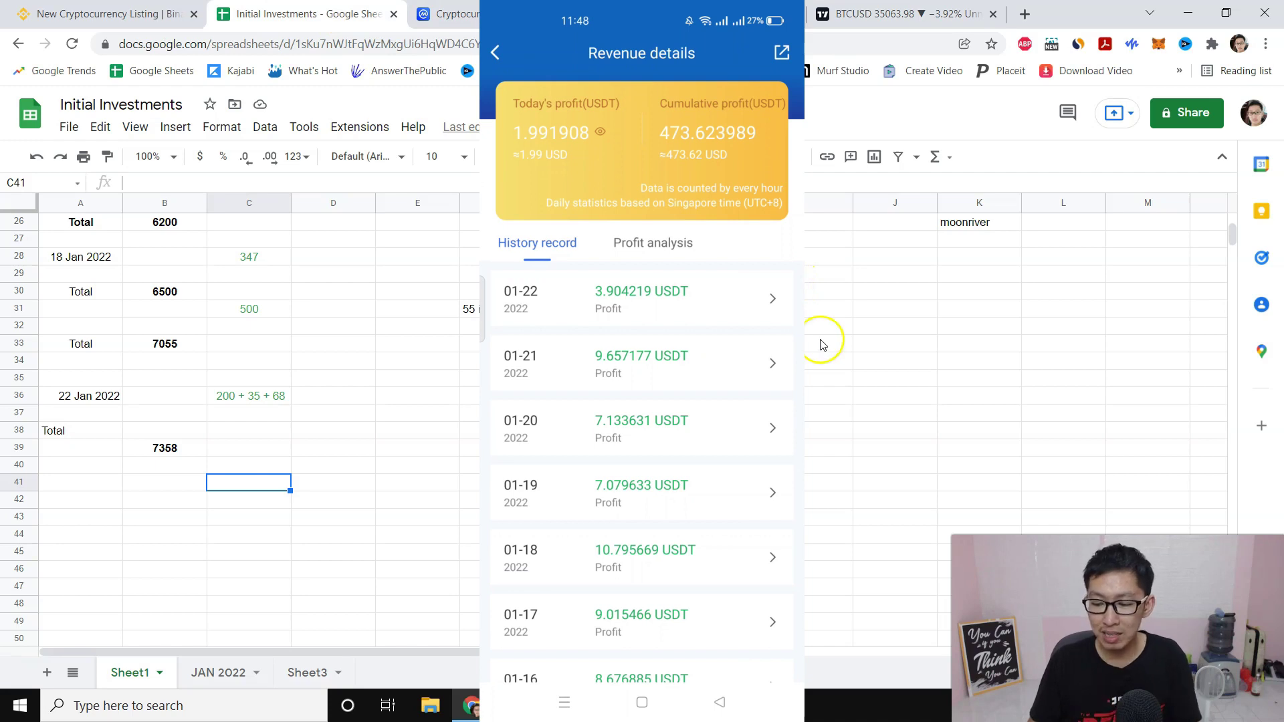
- Enter 3.904219 as the Jan. 22 revenue on the JAN 2022 sheet
{"action": "left_click", "coordinate": [234, 675]}
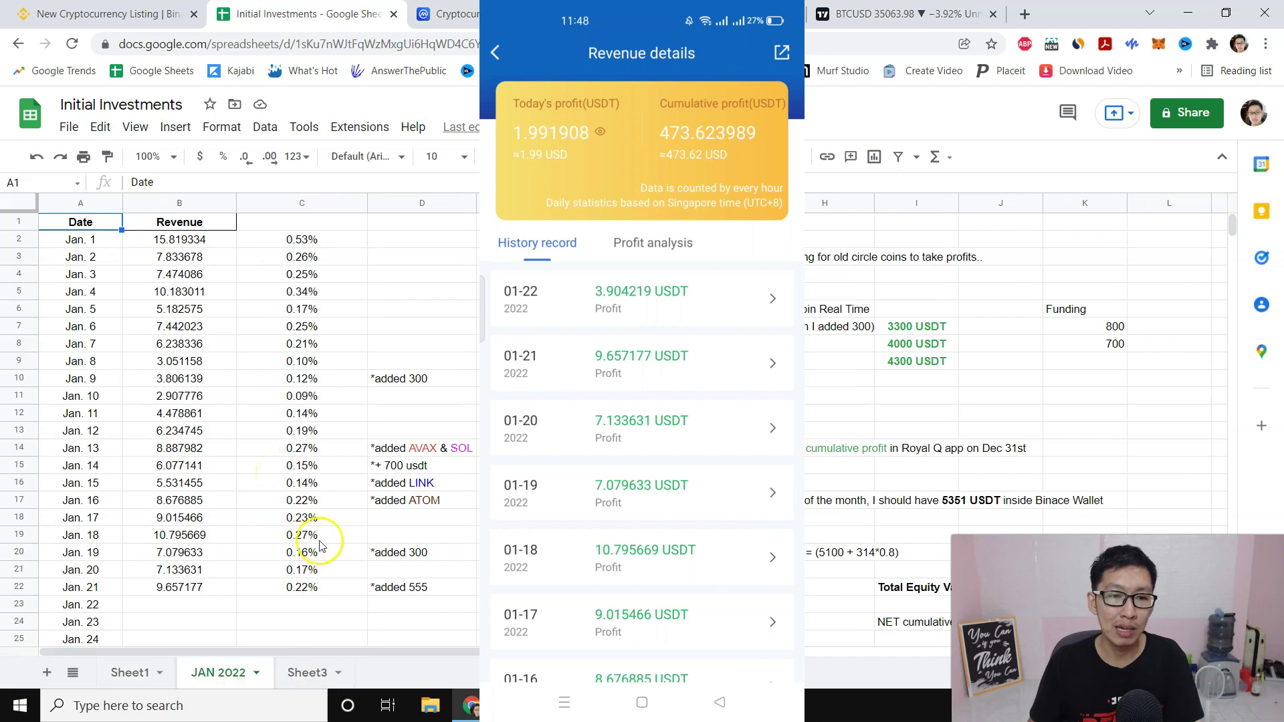
{"action": "scroll", "coordinate": [286, 535], "scroll_direction": "down", "scroll_amount": 1}
{"action": "left_click", "coordinate": [185, 535]}
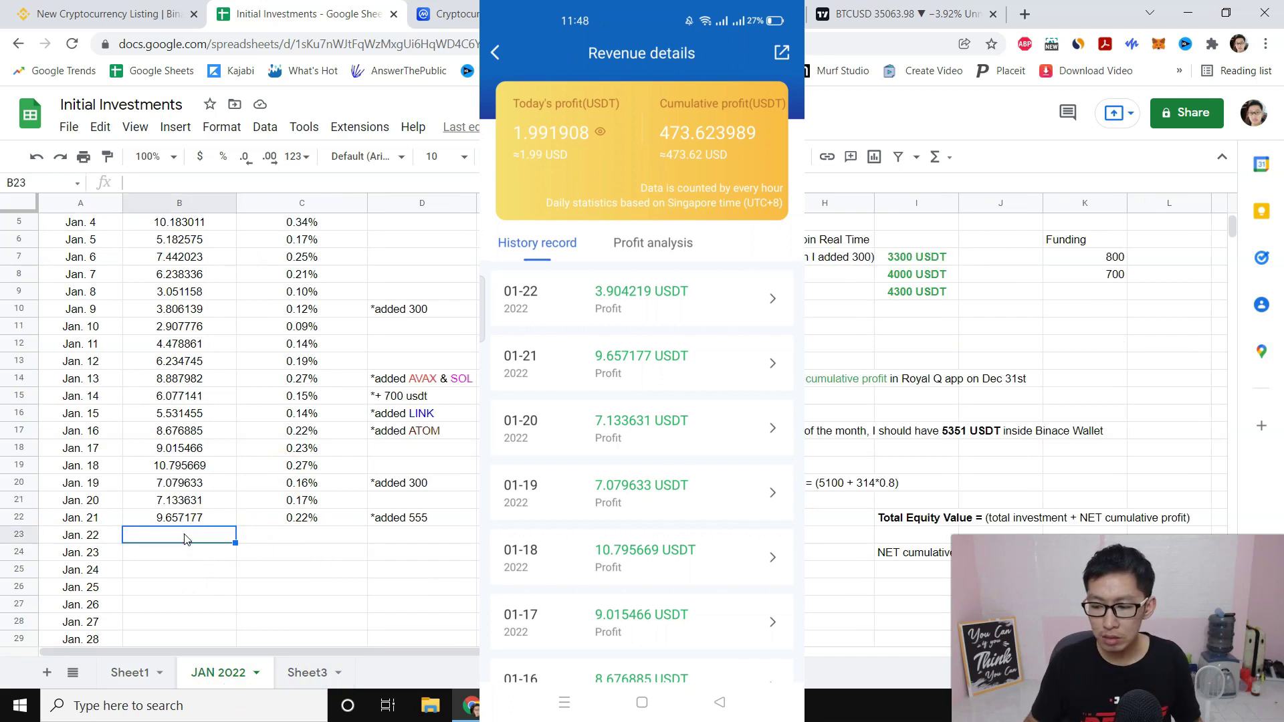
{"action": "type", "text": "3.904219"}
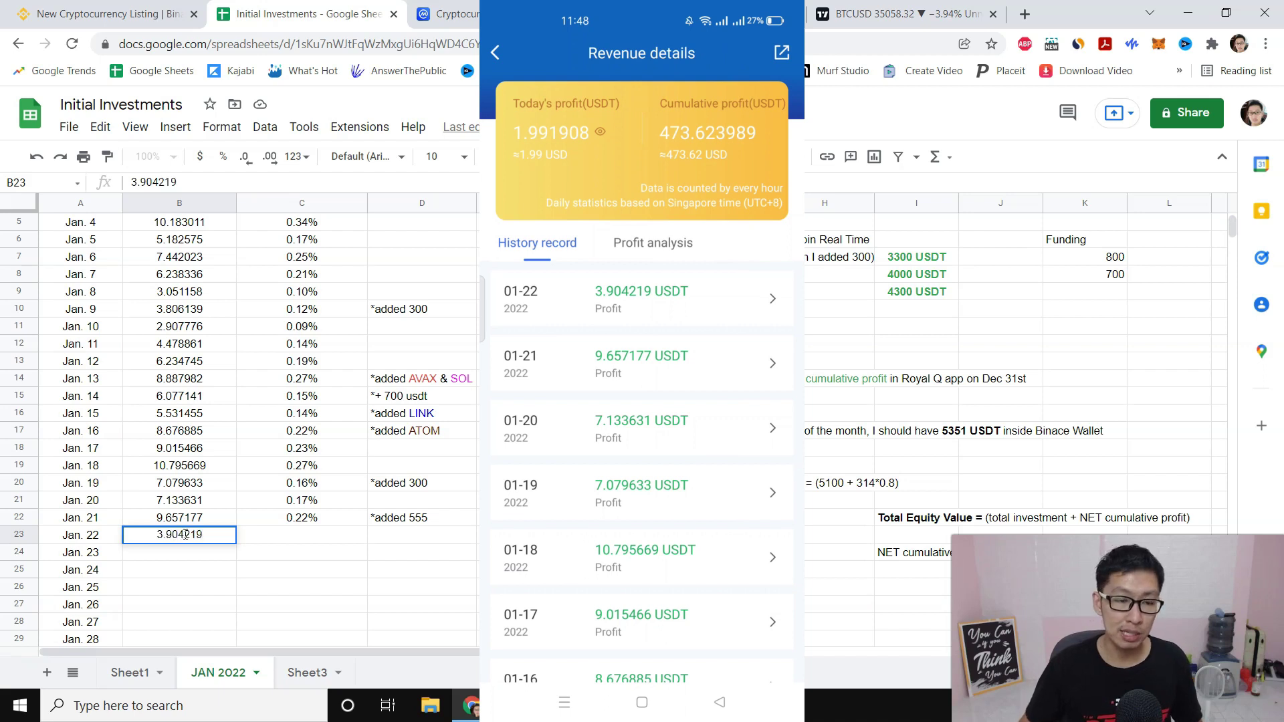
- Copy the daily percentage formula from Jan. 21 down to the Jan. 22 row
{"action": "left_click", "coordinate": [340, 519]}
{"action": "left_click_drag", "start_coordinate": [367, 526], "coordinate": [366, 541]}
{"action": "left_click", "coordinate": [296, 542]}
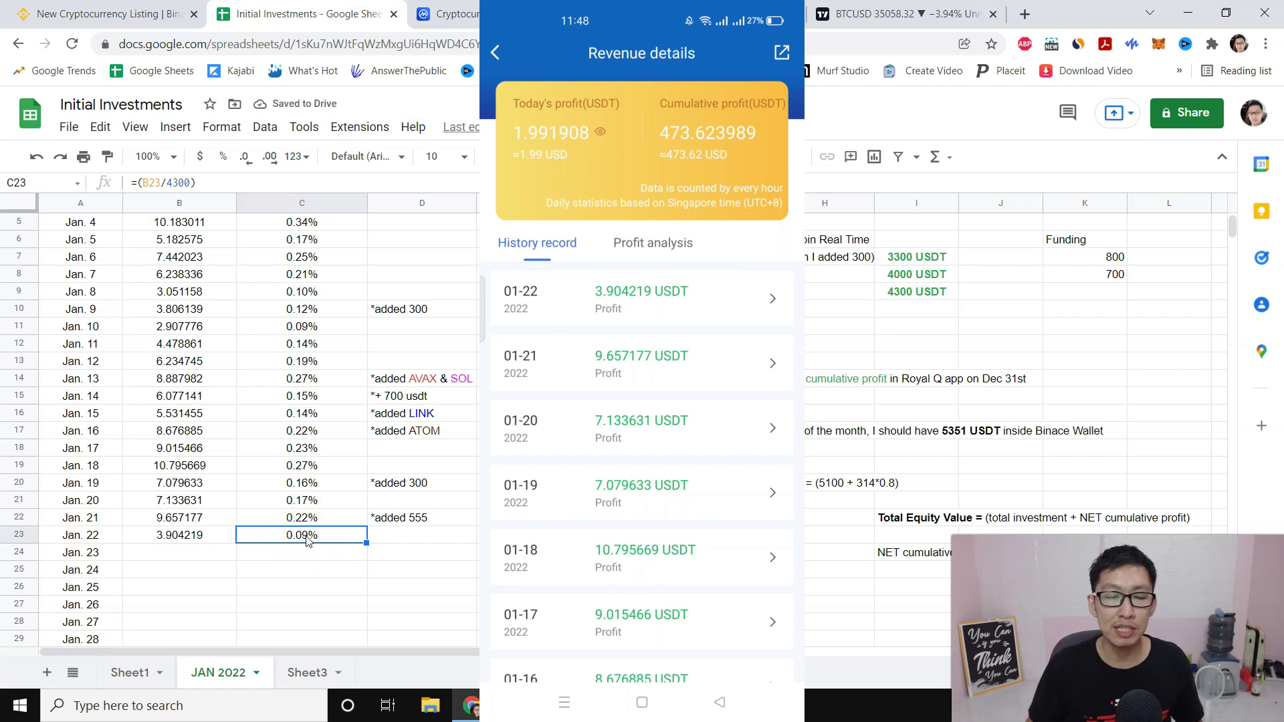
- Look up the 22 Jan 2022 additions on Sheet1 and enter the first amount, 200, in Calculator
{"action": "left_click", "coordinate": [409, 535]}
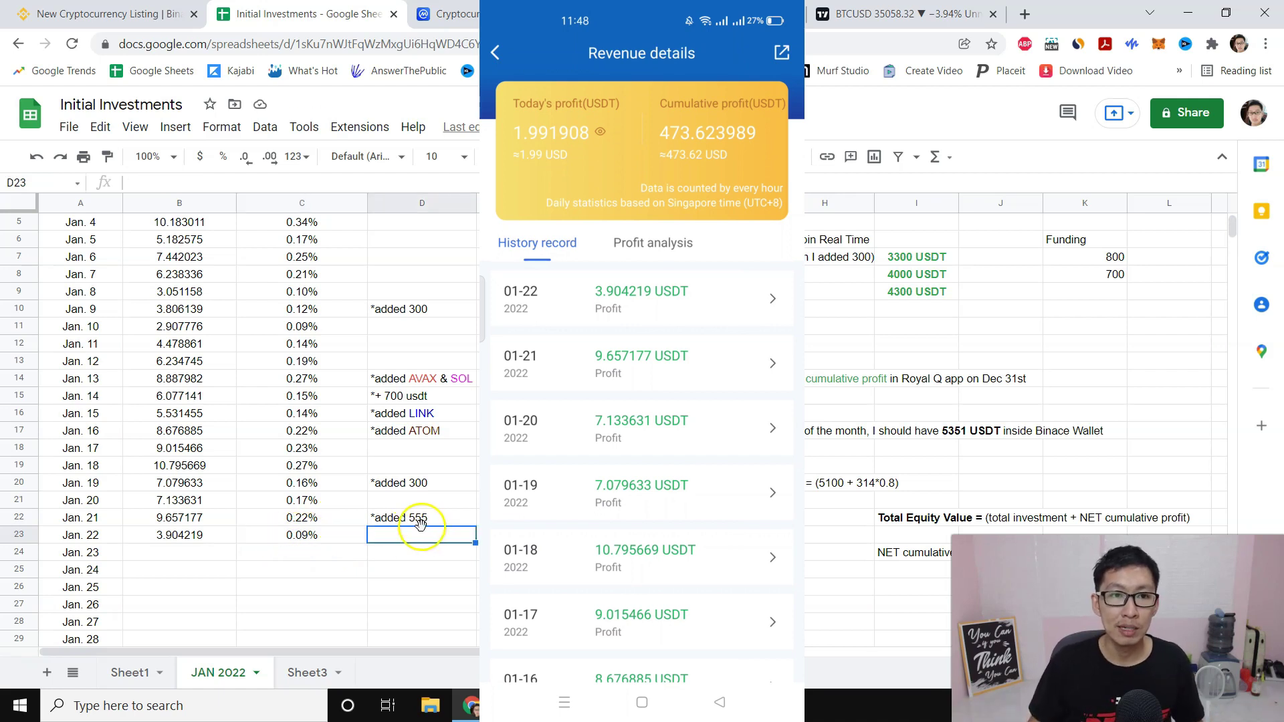
{"action": "left_click", "coordinate": [134, 673]}
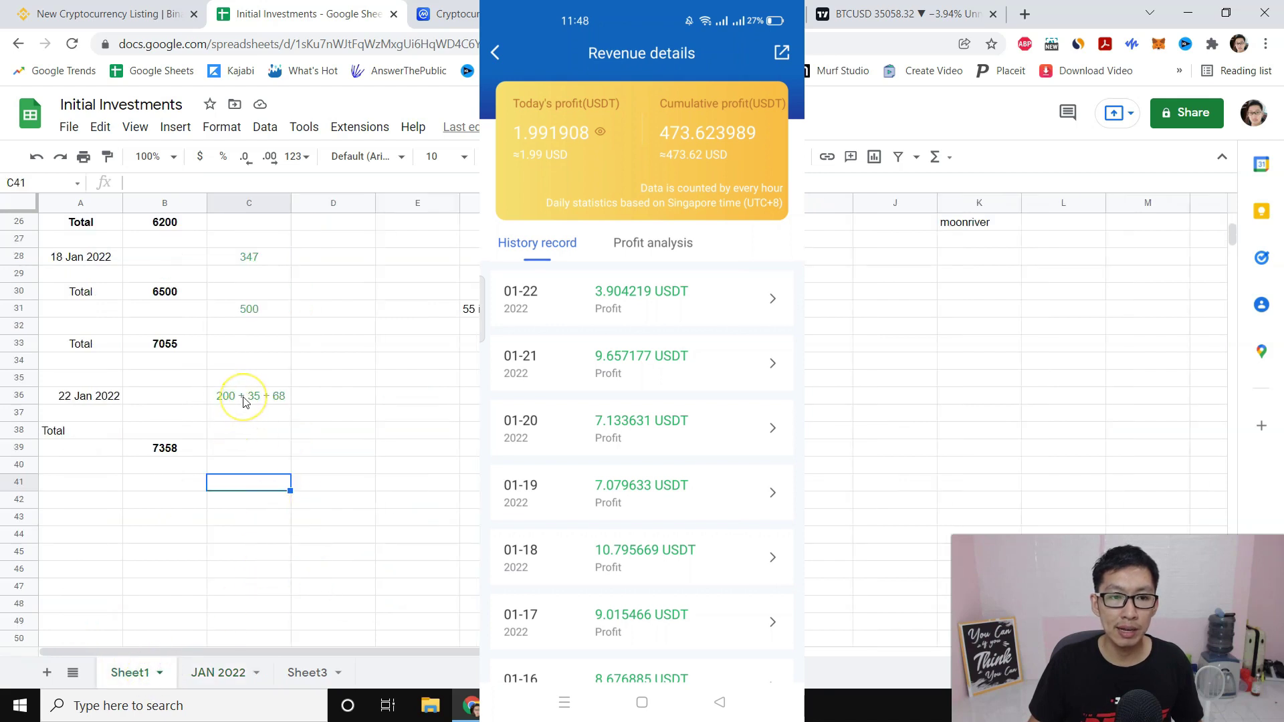
{"action": "left_click", "coordinate": [569, 618]}
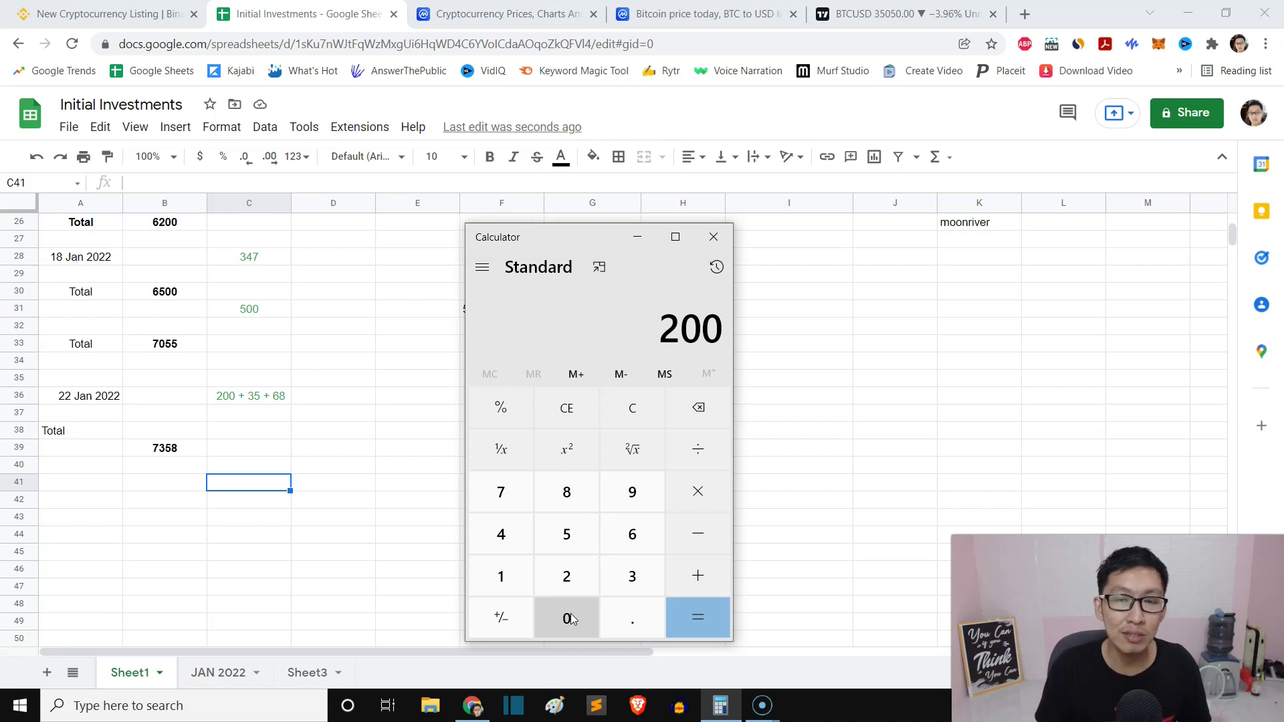
- Revisit the CoinMarketCap price list and the three-month Bitcoin chart, and return to the Initial Investments spreadsheet
{"action": "left_click", "coordinate": [509, 13]}
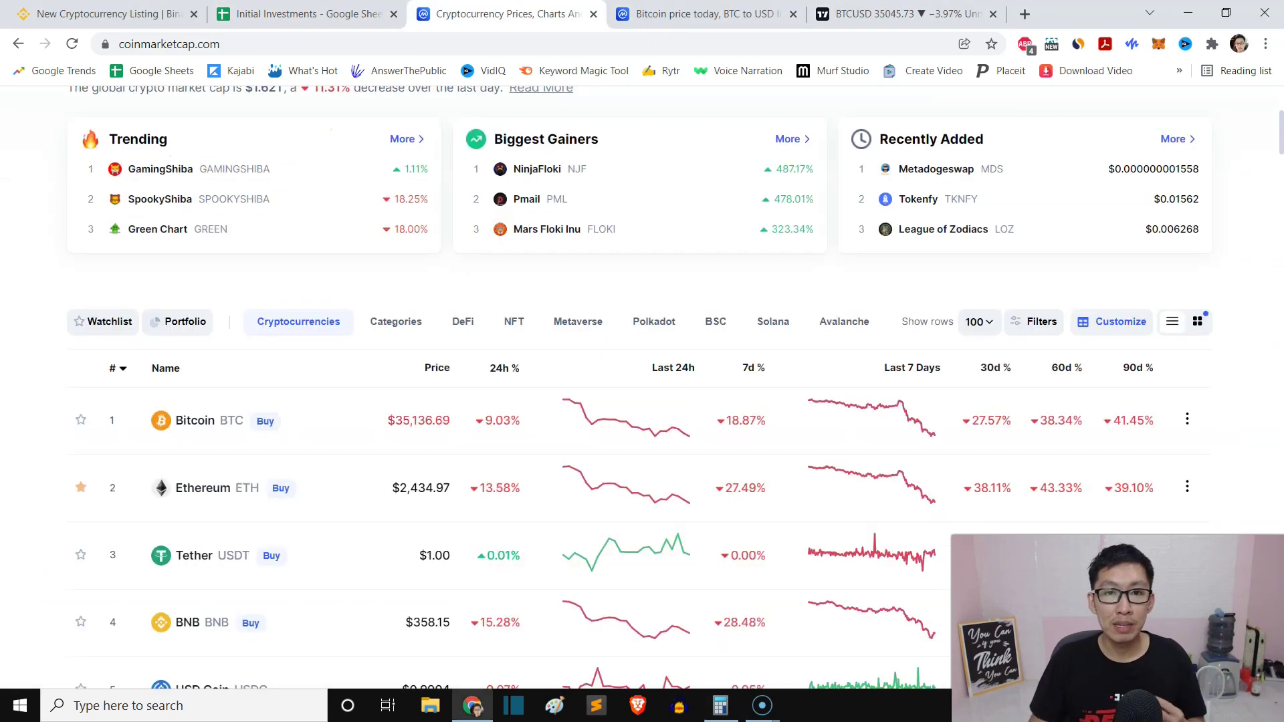
{"action": "left_click", "coordinate": [705, 14]}
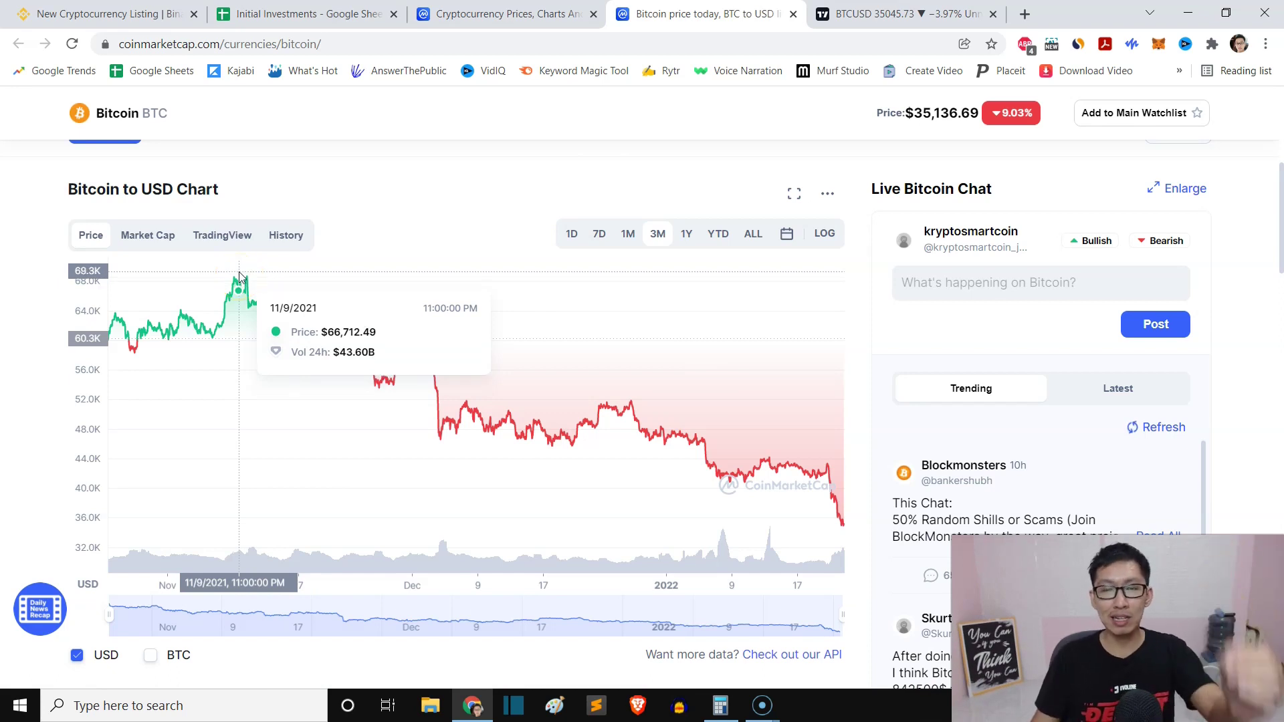
{"action": "left_click", "coordinate": [469, 13]}
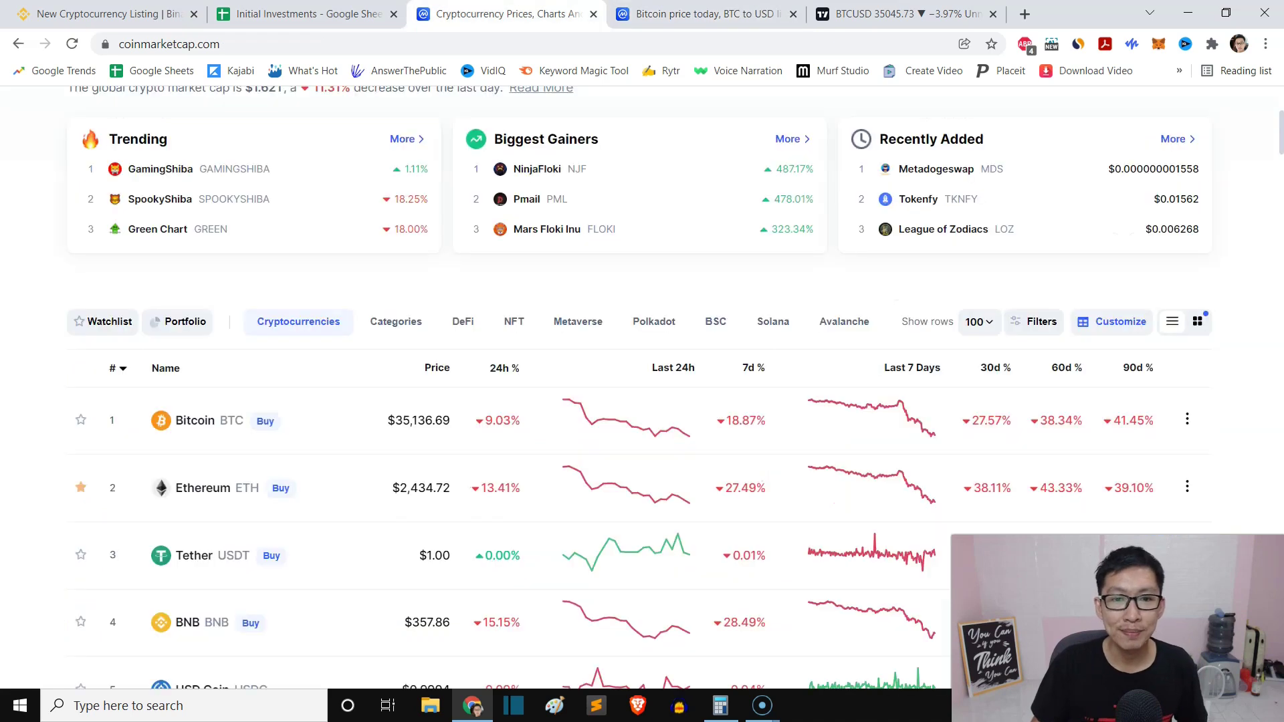
{"action": "left_click", "coordinate": [374, 15]}
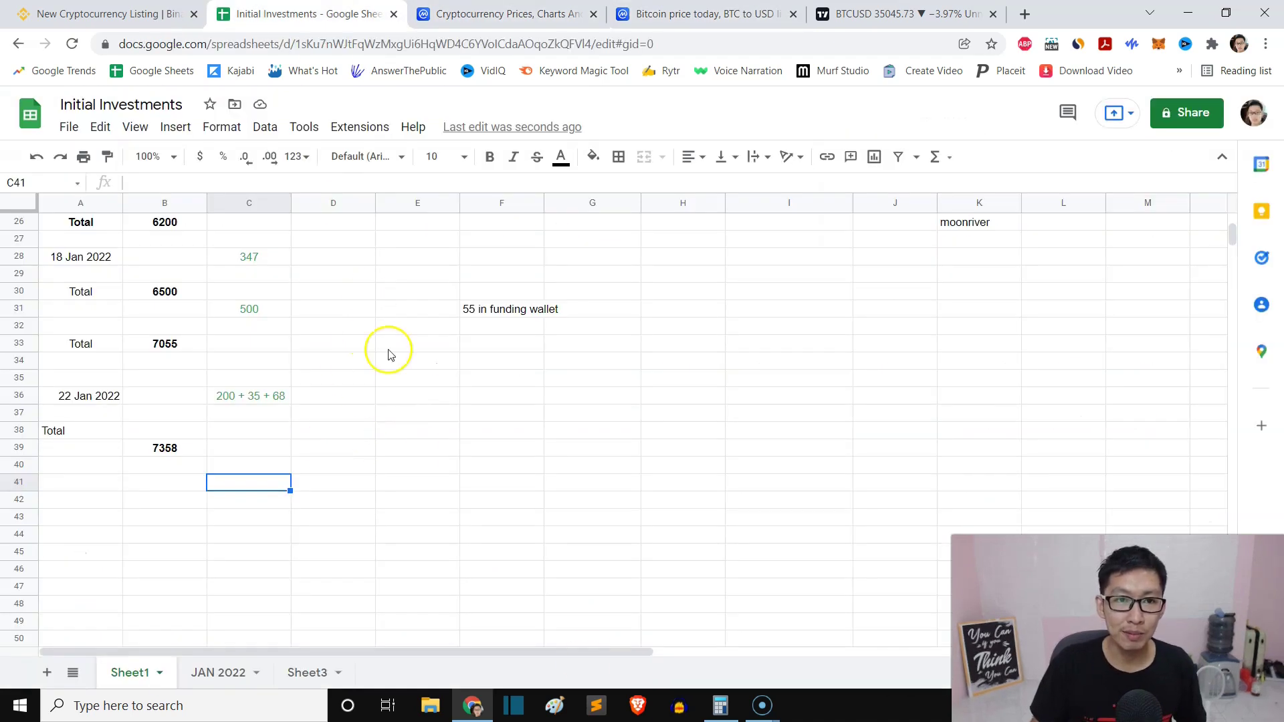
- Add 35 and 68 to the 200 in Calculator to total the 22 Jan 2022 additions
{"action": "left_click", "coordinate": [722, 707]}
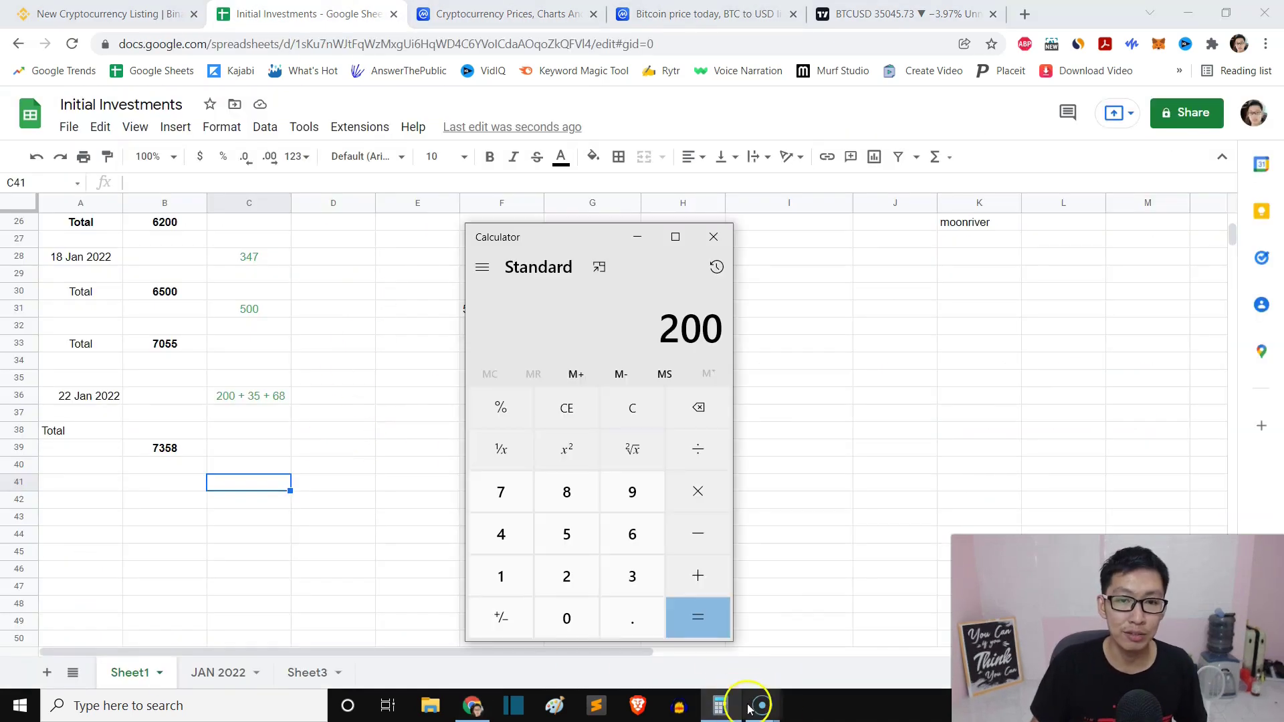
{"action": "left_click", "coordinate": [689, 575]}
{"action": "left_click", "coordinate": [629, 575]}
{"action": "left_click", "coordinate": [566, 535]}
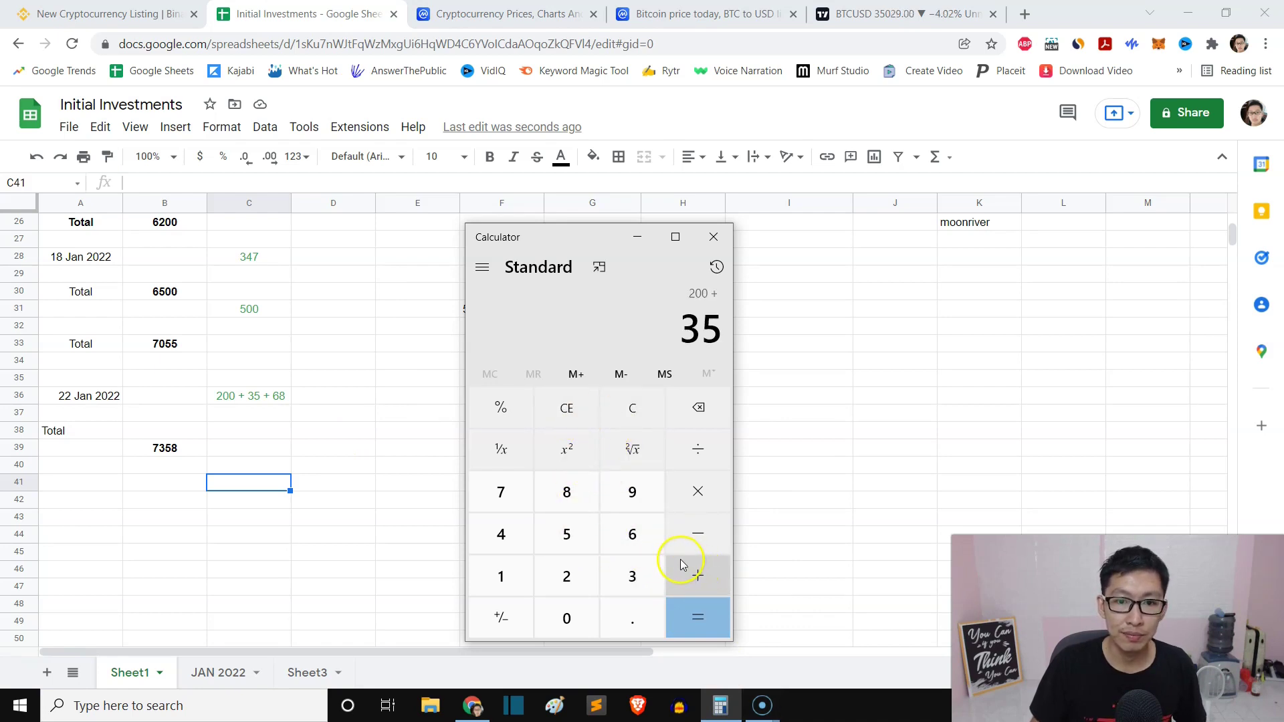
{"action": "left_click", "coordinate": [698, 575]}
{"action": "left_click", "coordinate": [632, 535]}
{"action": "left_click", "coordinate": [567, 492]}
{"action": "key", "text": "Return"}
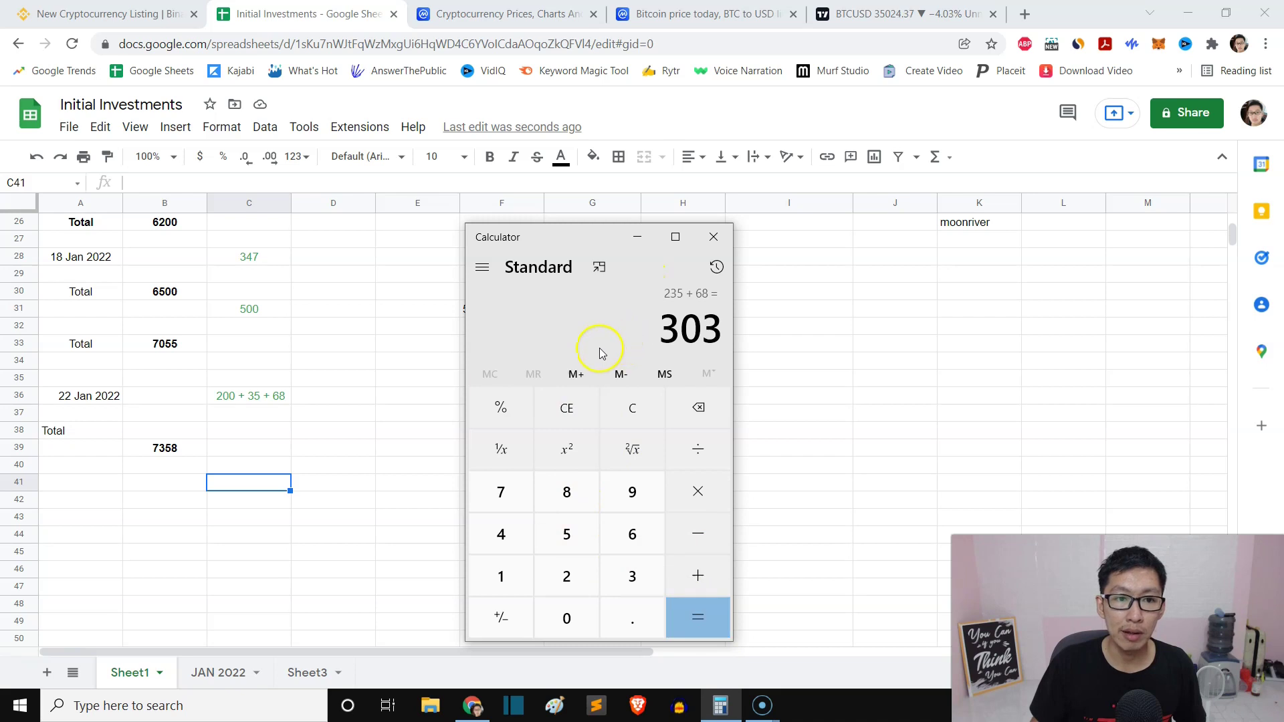
{"action": "left_click", "coordinate": [638, 238]}
- Enter the note "*added 303" in cell D23 beside Jan. 22 on the JAN 2022 sheet
{"action": "left_click", "coordinate": [219, 672]}
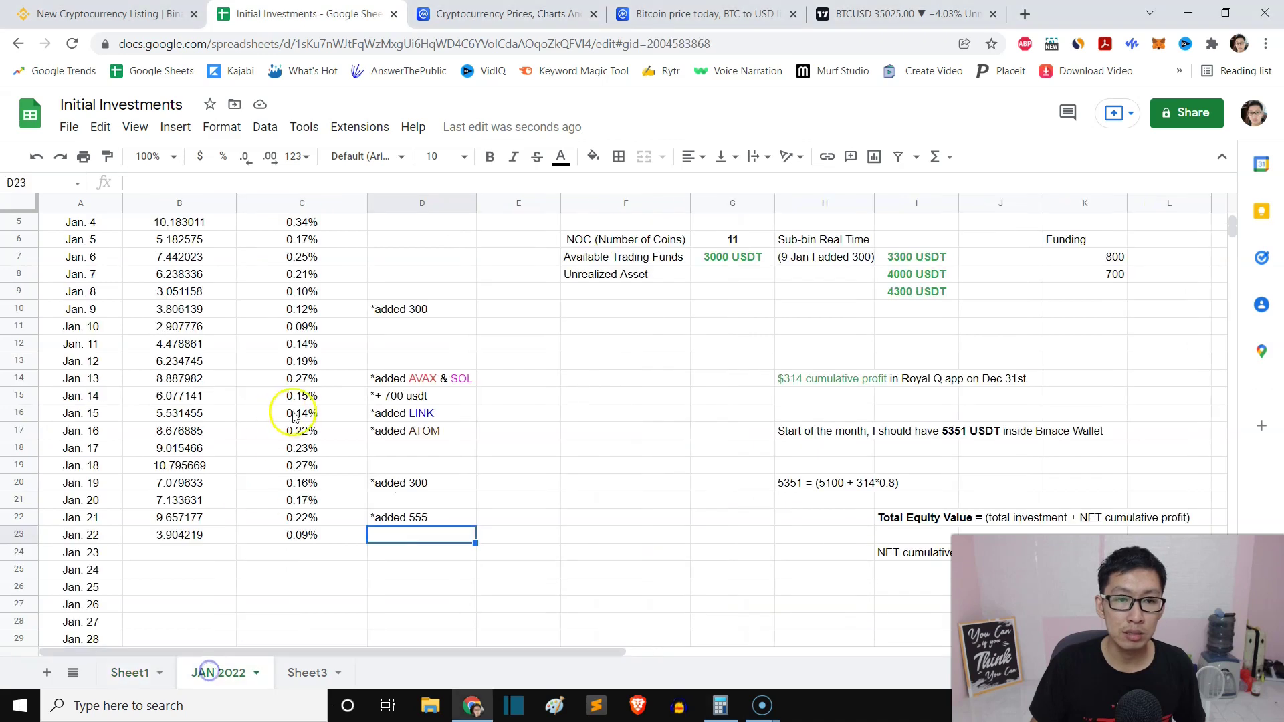
{"action": "type", "text": "*"}
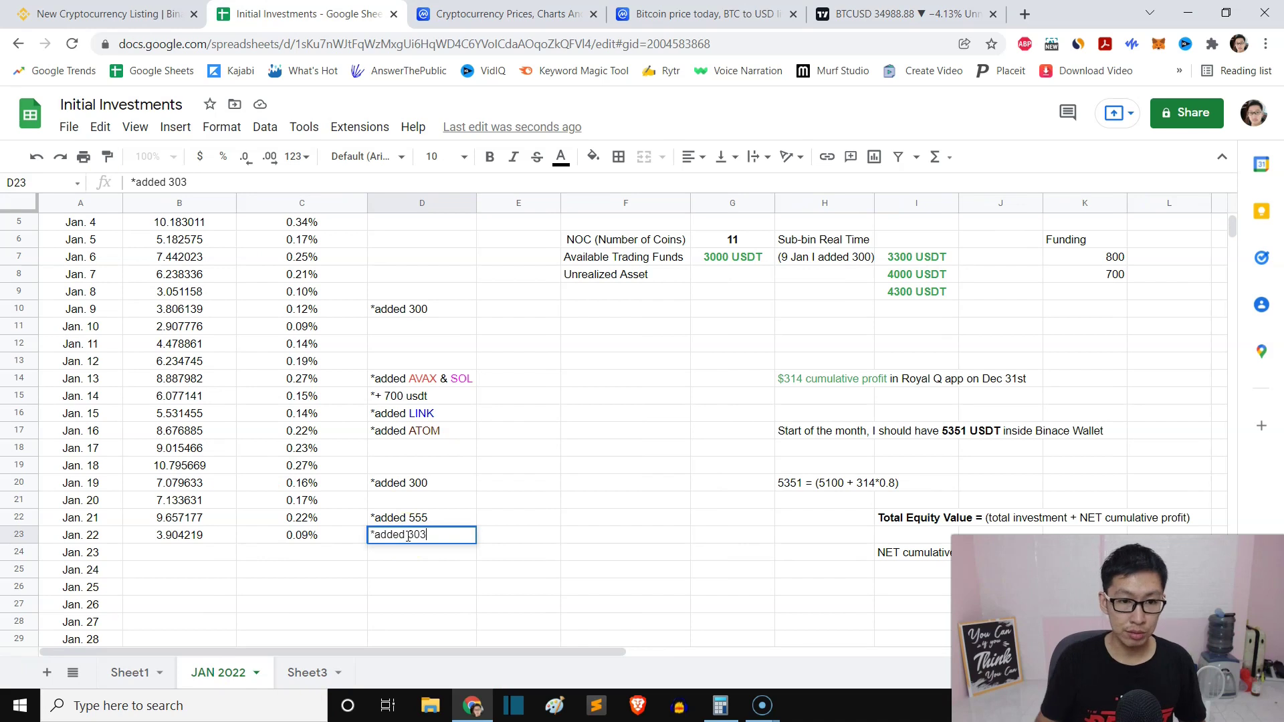
{"action": "left_click", "coordinate": [341, 560]}
- Check the Jan. 22 percentage formula and its note against the empty Jan. 23 row
{"action": "left_click", "coordinate": [328, 537]}
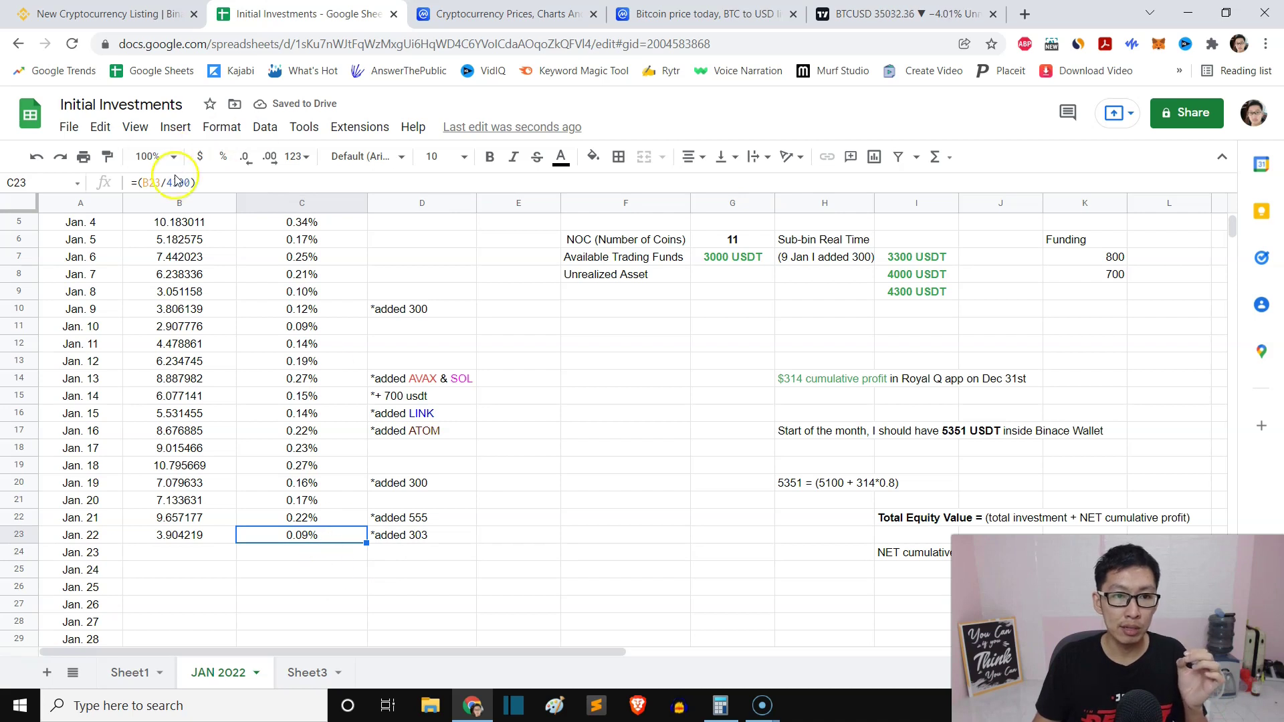
{"action": "left_click", "coordinate": [307, 557]}
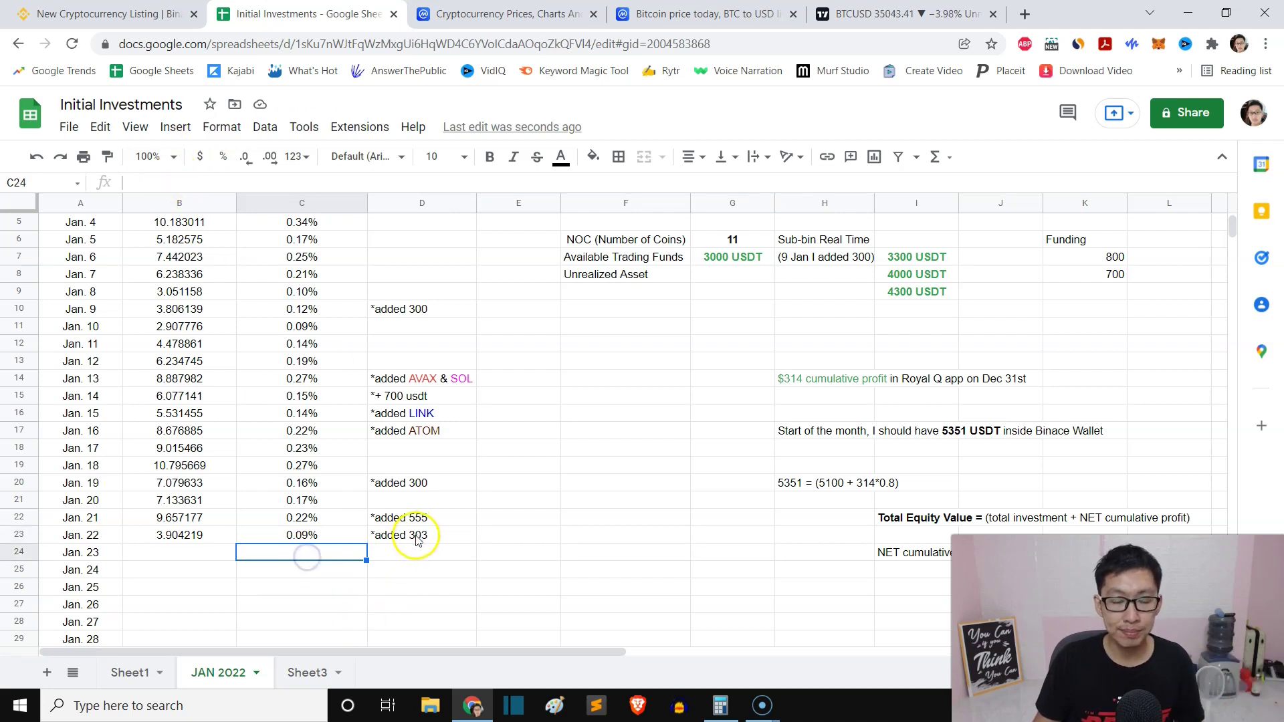
{"action": "left_click", "coordinate": [392, 554]}
{"action": "left_click", "coordinate": [328, 552]}
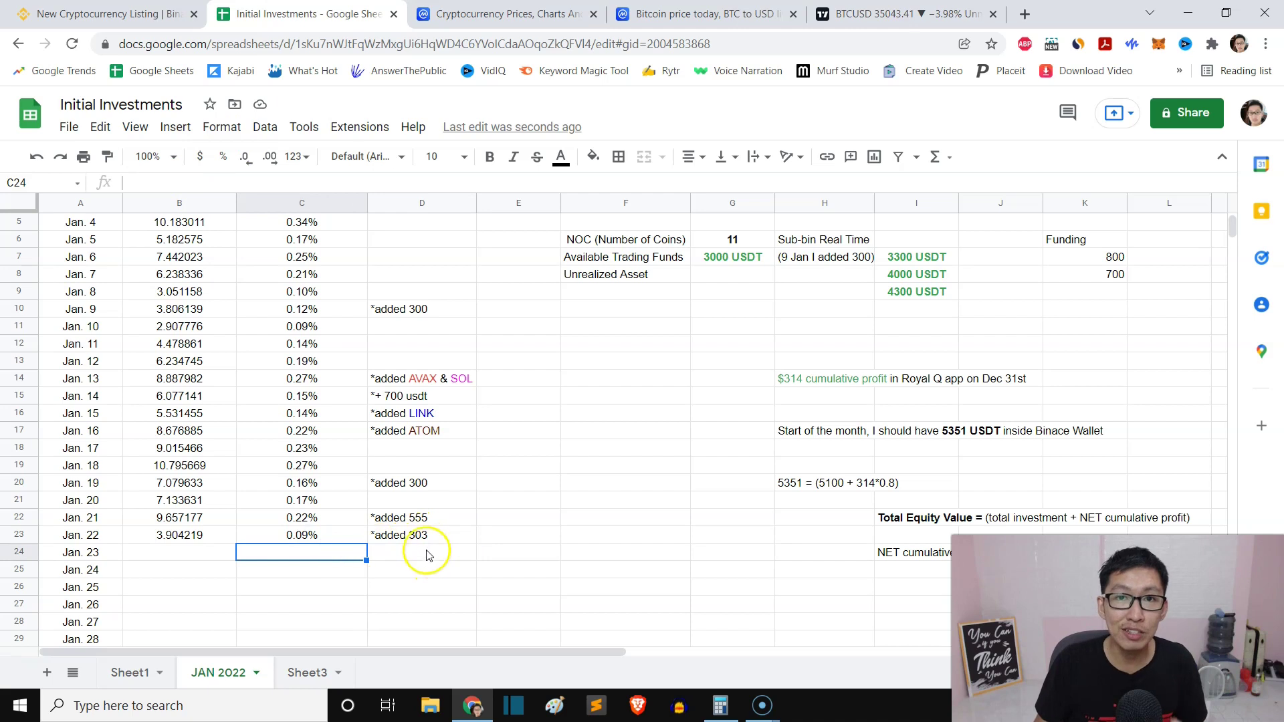
{"action": "left_click", "coordinate": [406, 542]}
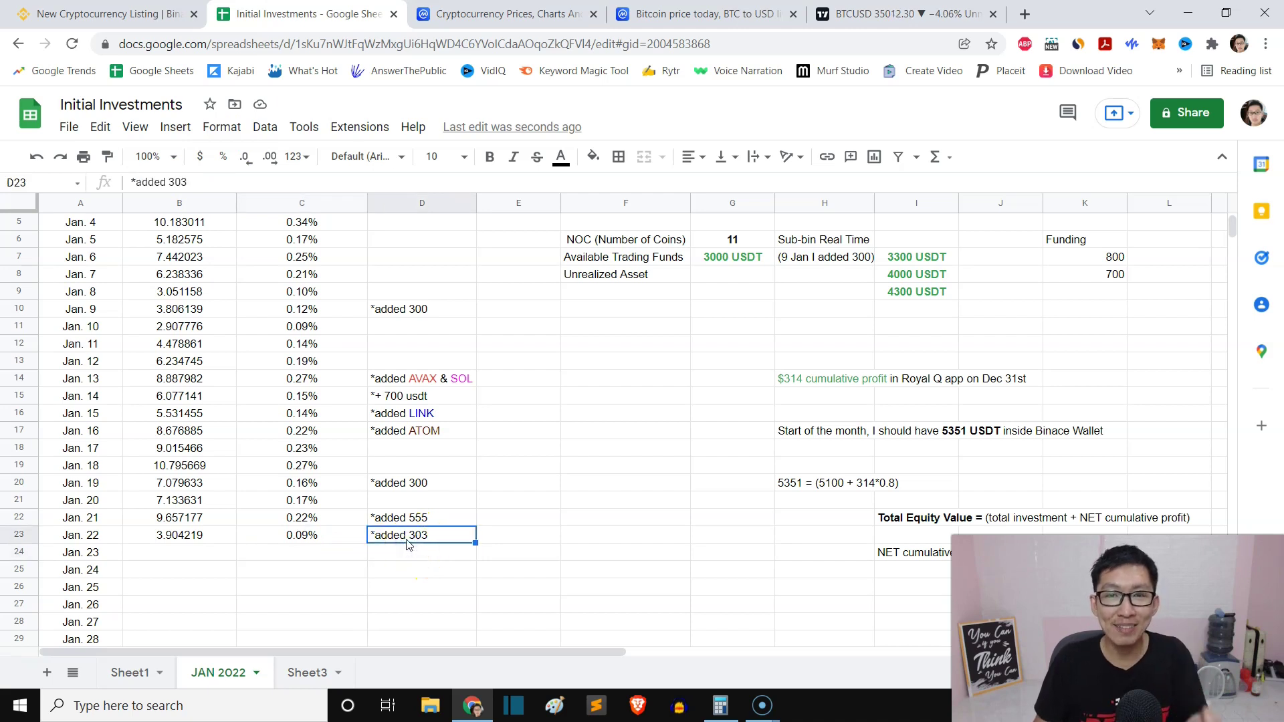
{"action": "left_click", "coordinate": [327, 555]}
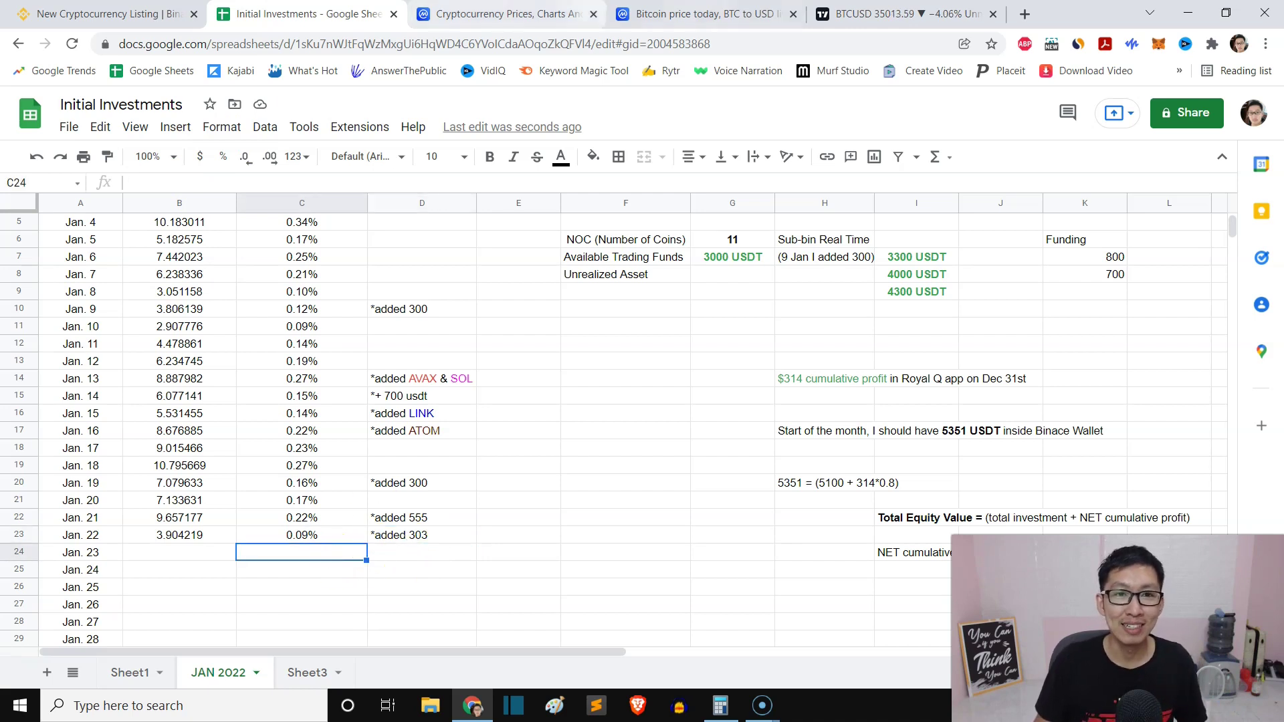
- Check the recent decline on the Bitcoin price chart and return to the spreadsheet
{"action": "left_click", "coordinate": [535, 14]}
{"action": "key", "text": "ctrl+Tab"}
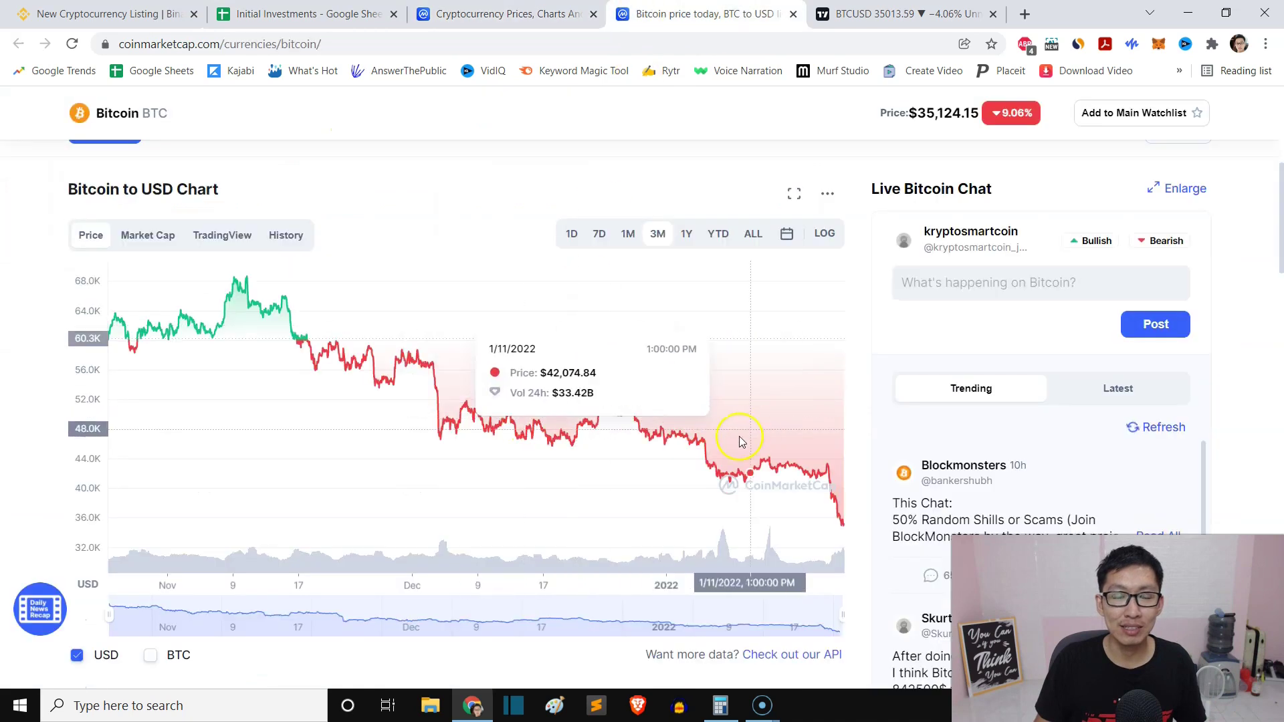
{"action": "key", "text": "ctrl+2"}
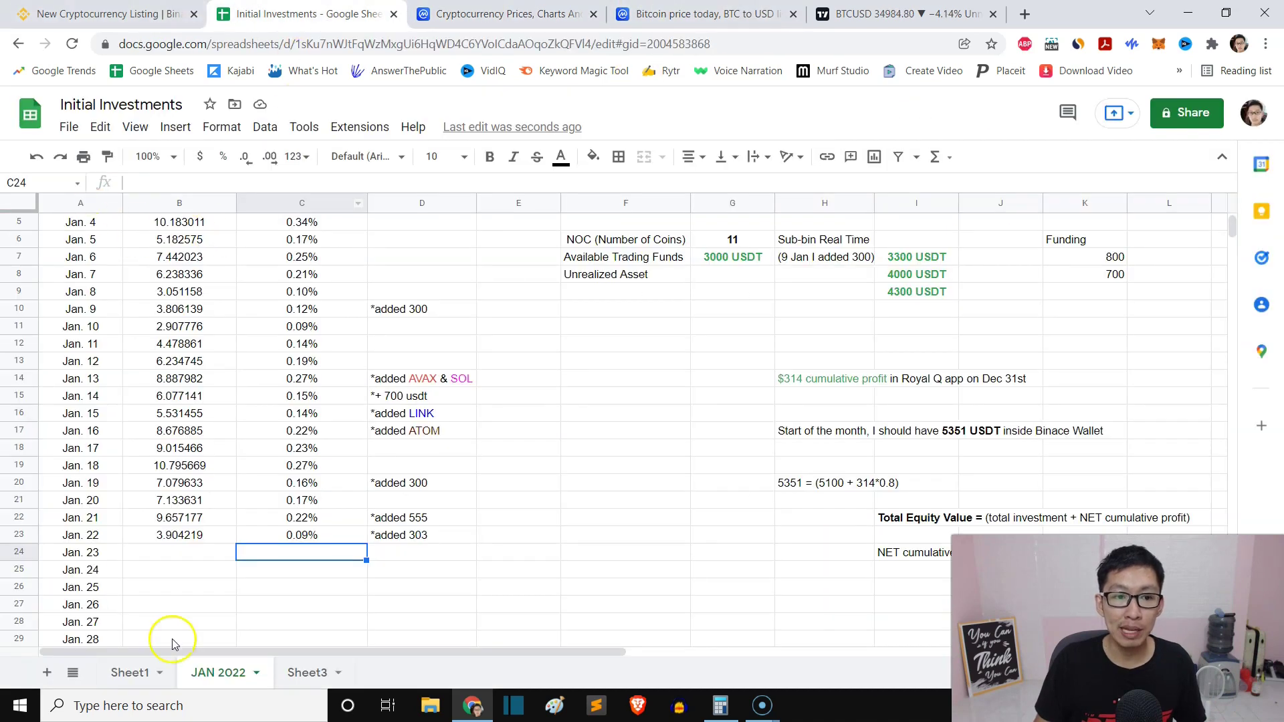
- Review the AI BOT coin lists and the investment totals on Sheet1
{"action": "left_click", "coordinate": [130, 674]}
{"action": "scroll", "coordinate": [870, 441], "scroll_direction": "up", "scroll_amount": 5}
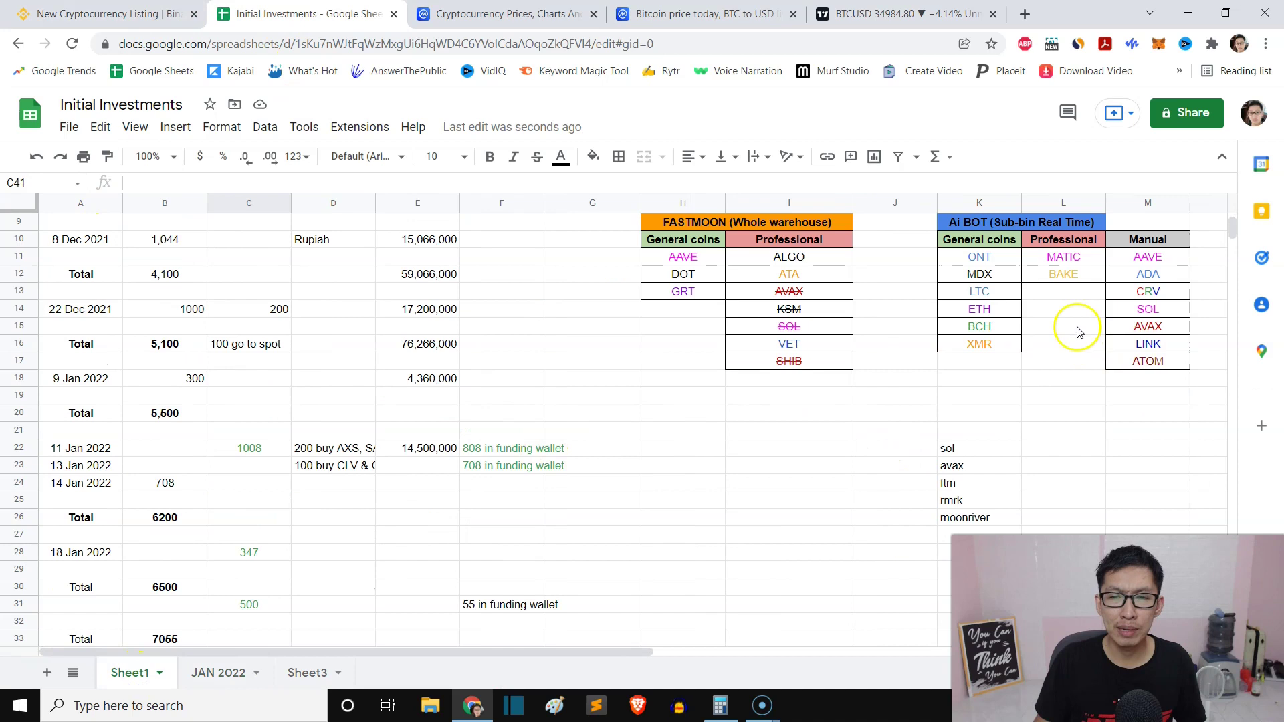
{"action": "left_click", "coordinate": [979, 292]}
{"action": "scroll", "coordinate": [860, 387], "scroll_direction": "down", "scroll_amount": 5}
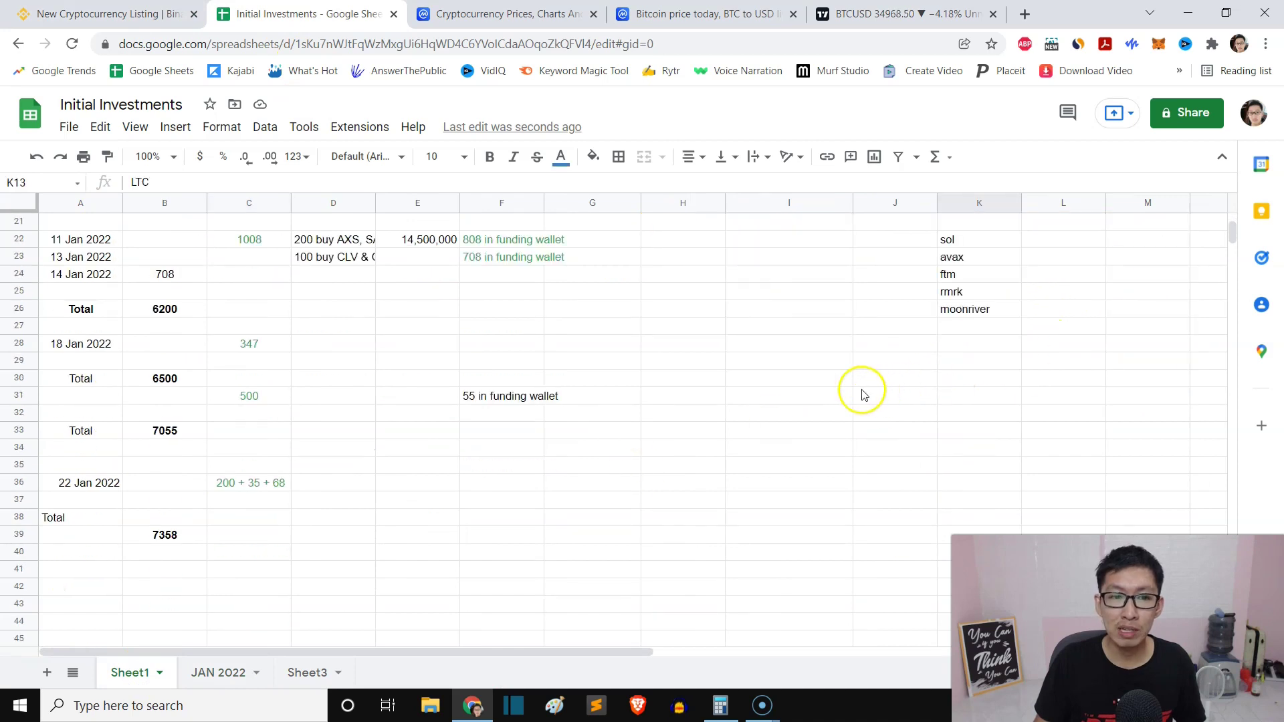
{"action": "scroll", "coordinate": [228, 459], "scroll_direction": "up", "scroll_amount": 7}
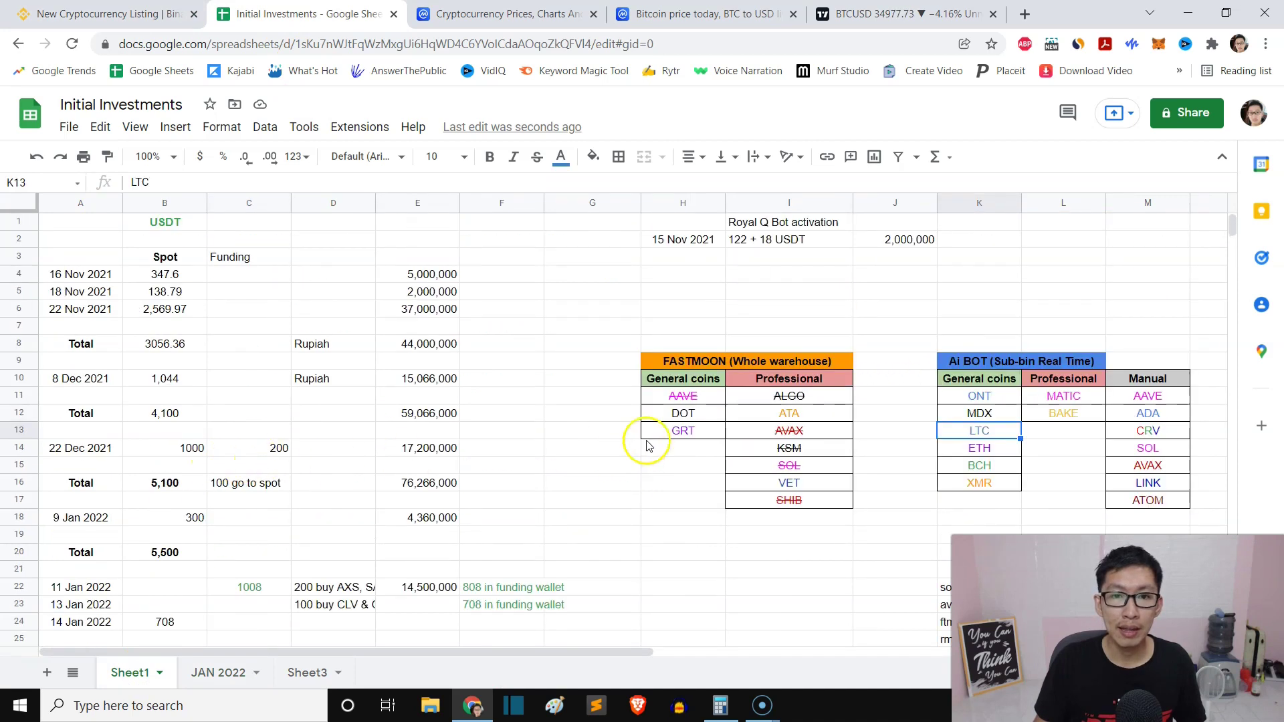
- Enter 4600usdt in cell I10 of the JAN 2022 sheet, below the 4300 USDT trading funds
{"action": "left_click", "coordinate": [202, 673]}
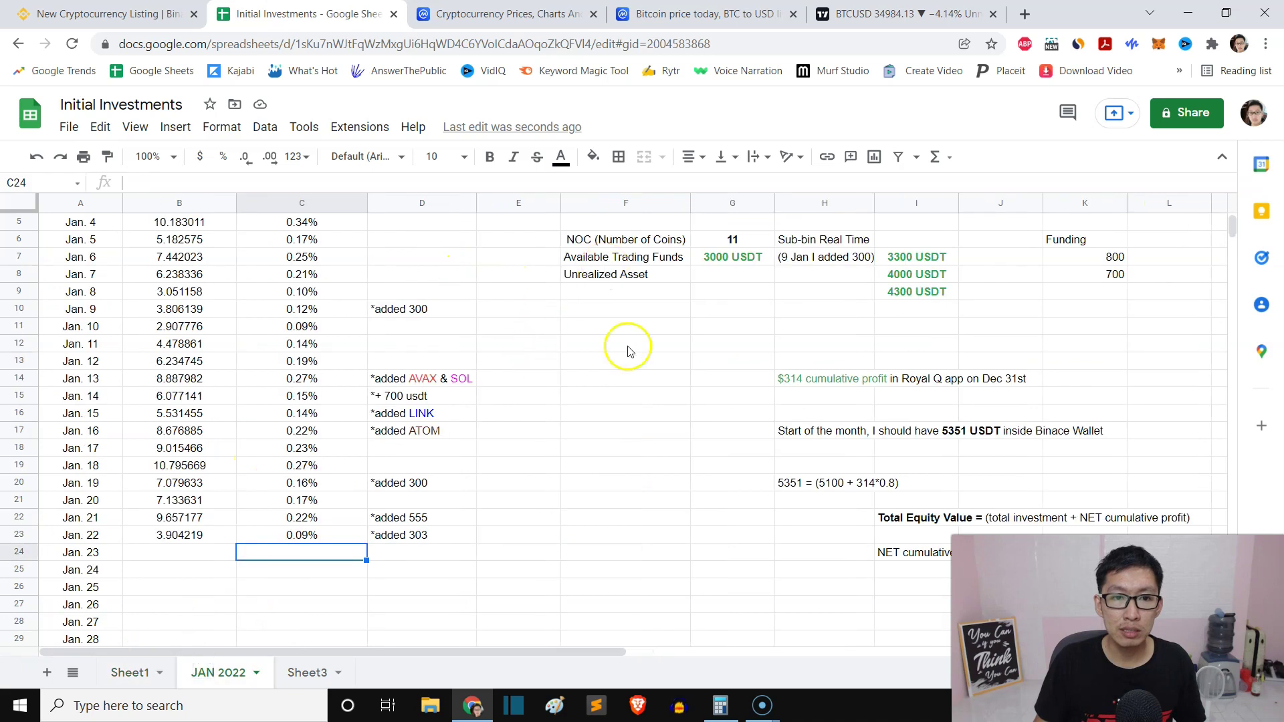
{"action": "left_click", "coordinate": [911, 311]}
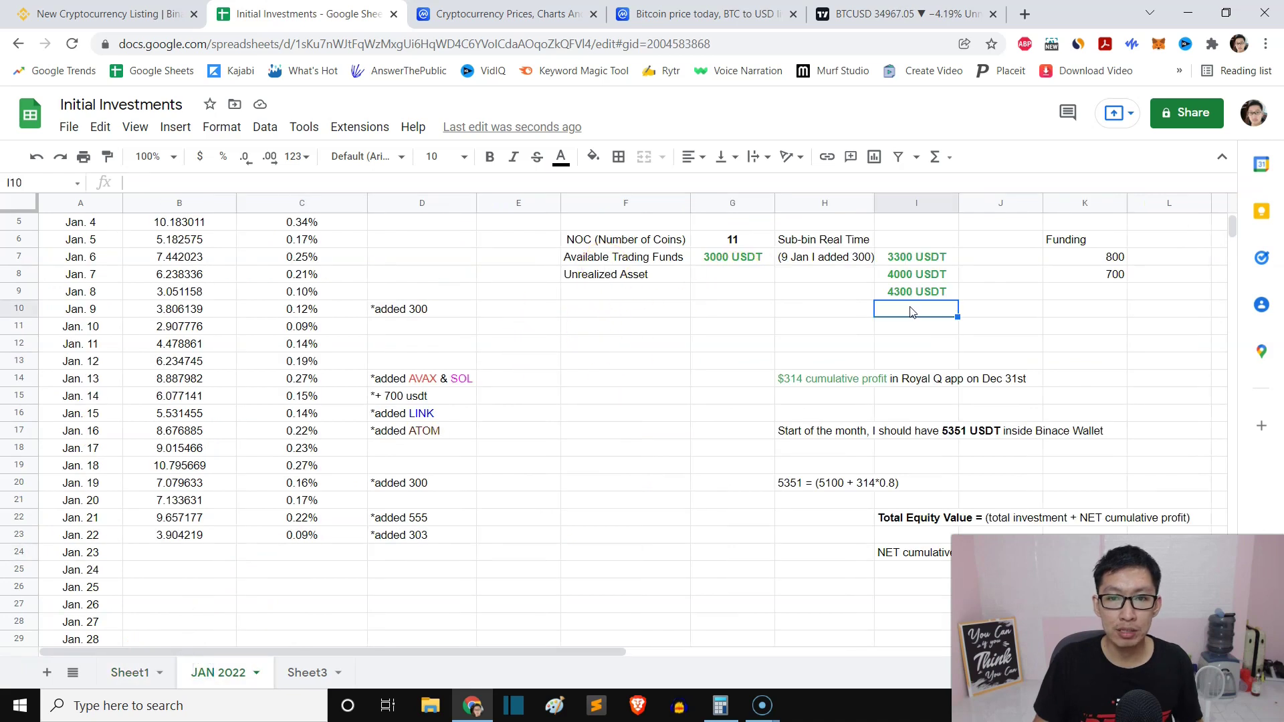
{"action": "type", "text": "4600usdt"}
{"action": "left_click", "coordinate": [829, 309]}
{"action": "left_click", "coordinate": [905, 310]}
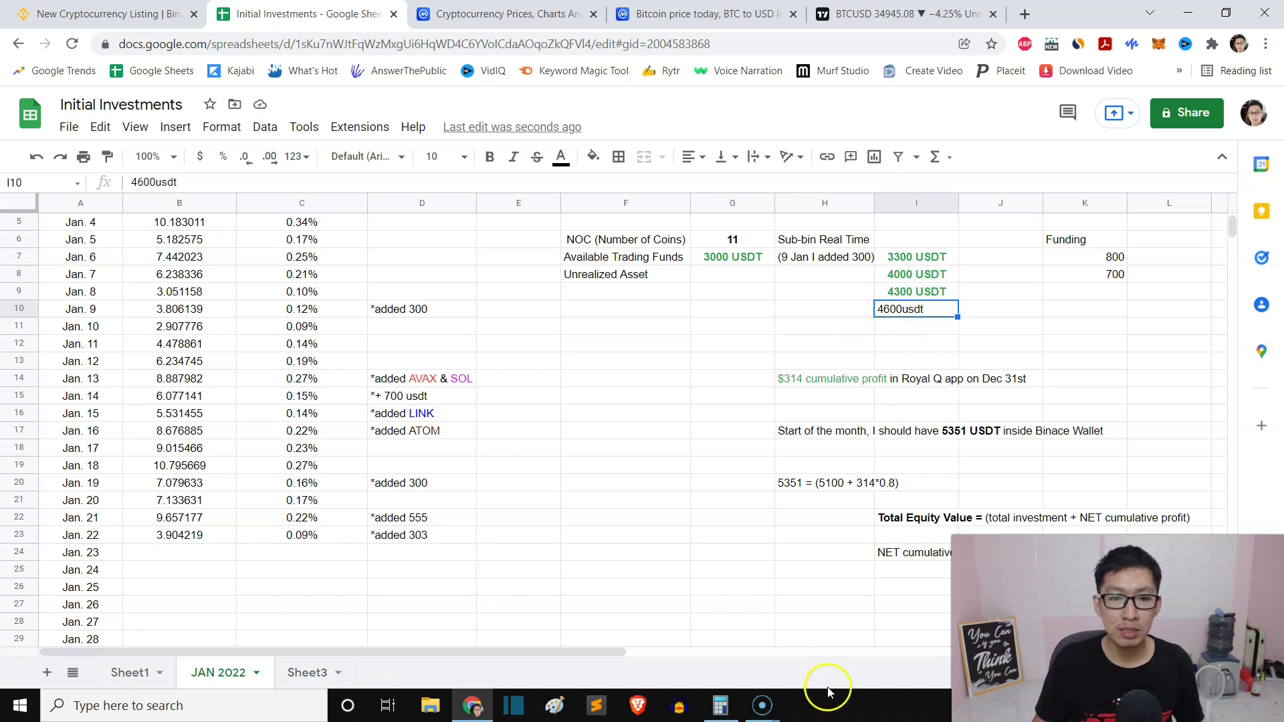
- Calculate 350 × 15 in Calculator and move its window clear of the trading funds figures
{"action": "left_click", "coordinate": [720, 708]}
{"action": "left_click", "coordinate": [631, 575]}
{"action": "left_click", "coordinate": [567, 534]}
{"action": "left_click", "coordinate": [566, 617]}
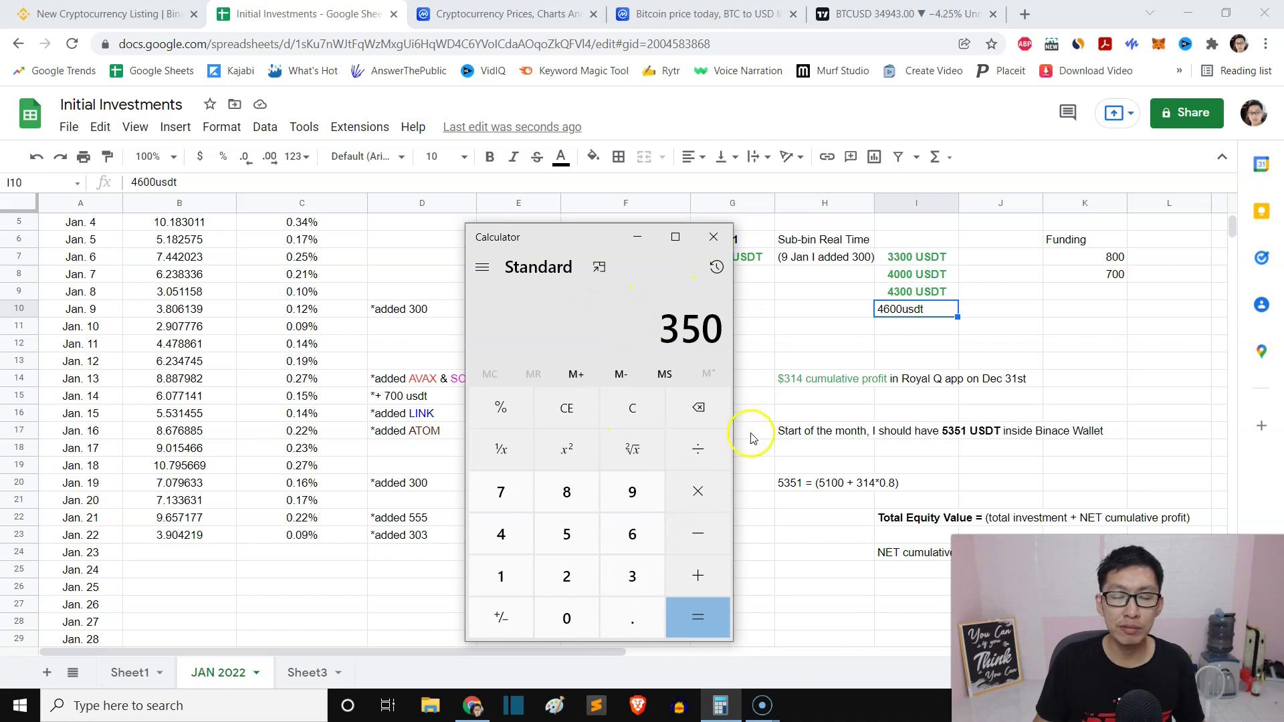
{"action": "left_click", "coordinate": [695, 493]}
{"action": "left_click", "coordinate": [501, 575]}
{"action": "left_click", "coordinate": [567, 535]}
{"action": "left_click", "coordinate": [698, 617]}
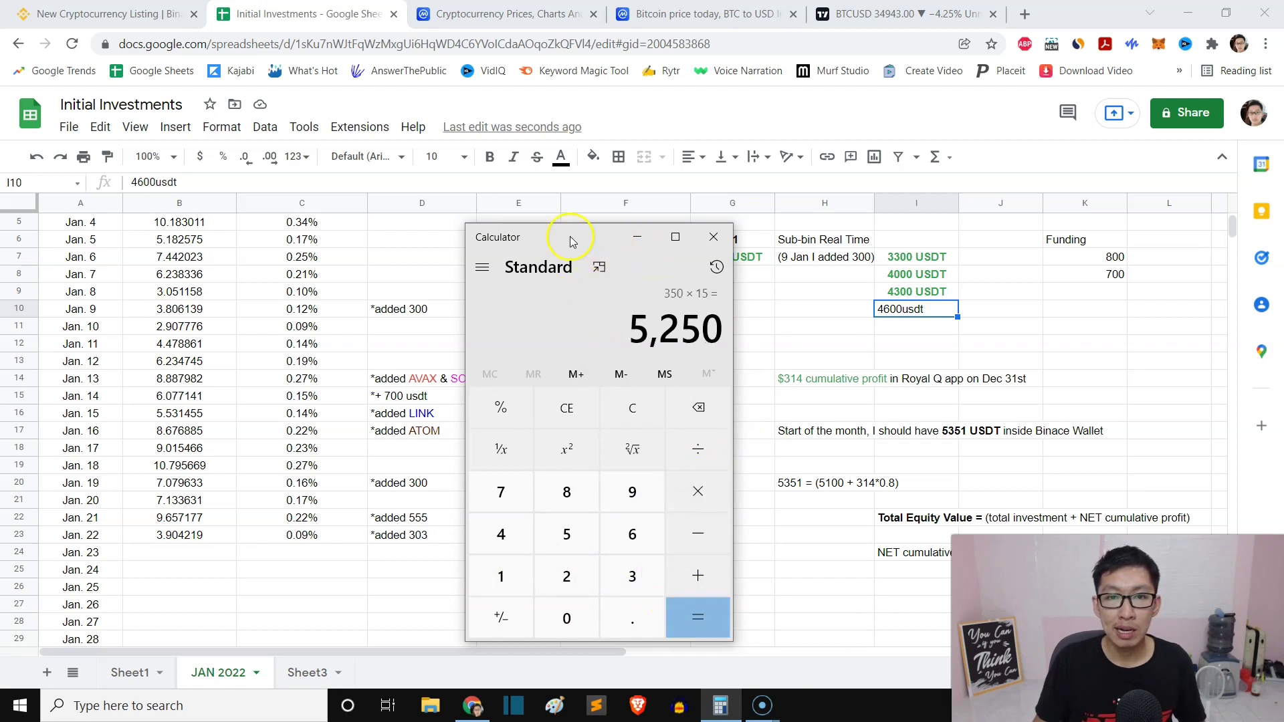
{"action": "left_click_drag", "start_coordinate": [572, 242], "coordinate": [369, 176]}
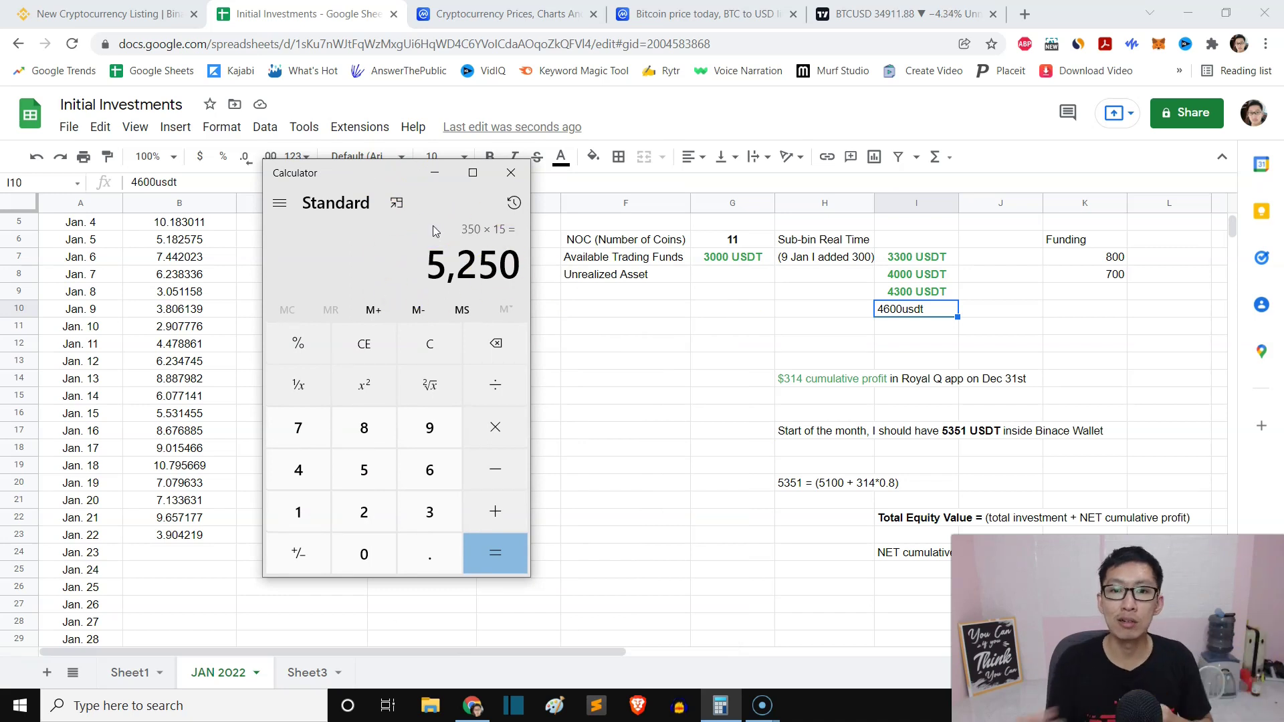
- Compare the 4600usdt entry in I10 with the Calculator result and minimize Calculator
{"action": "left_click", "coordinate": [890, 316]}
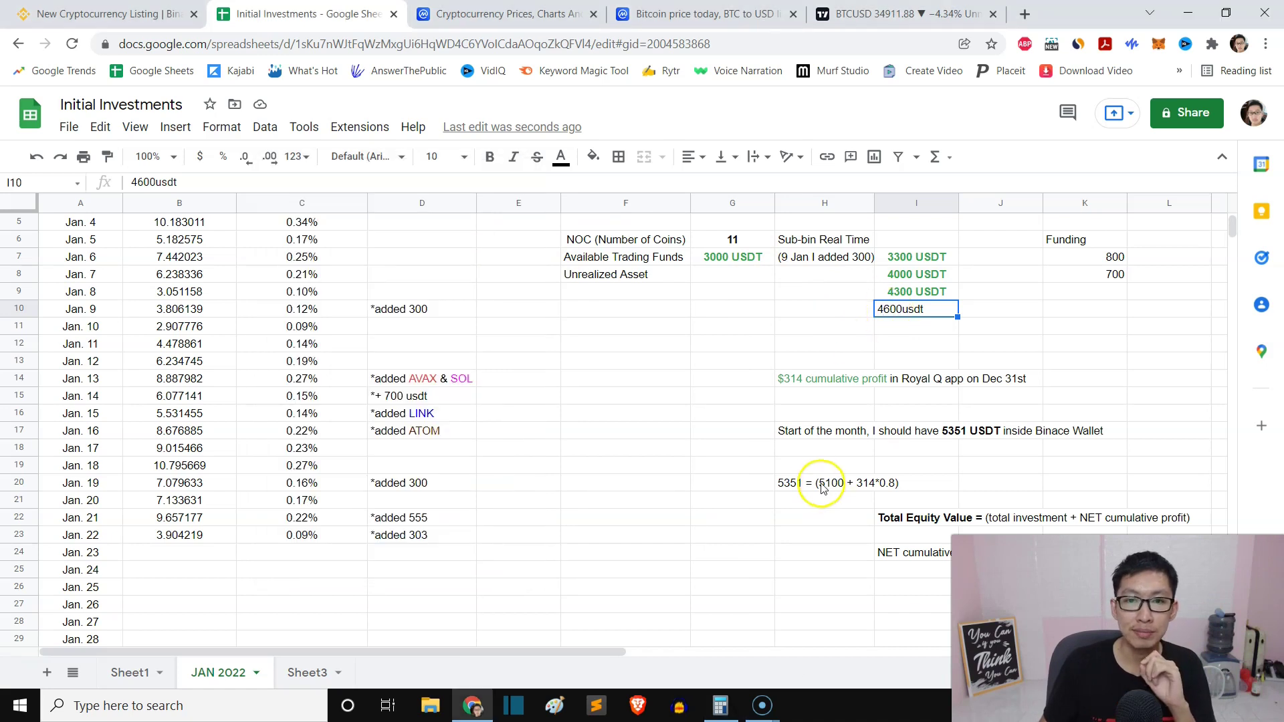
{"action": "key", "text": "alt+Tab"}
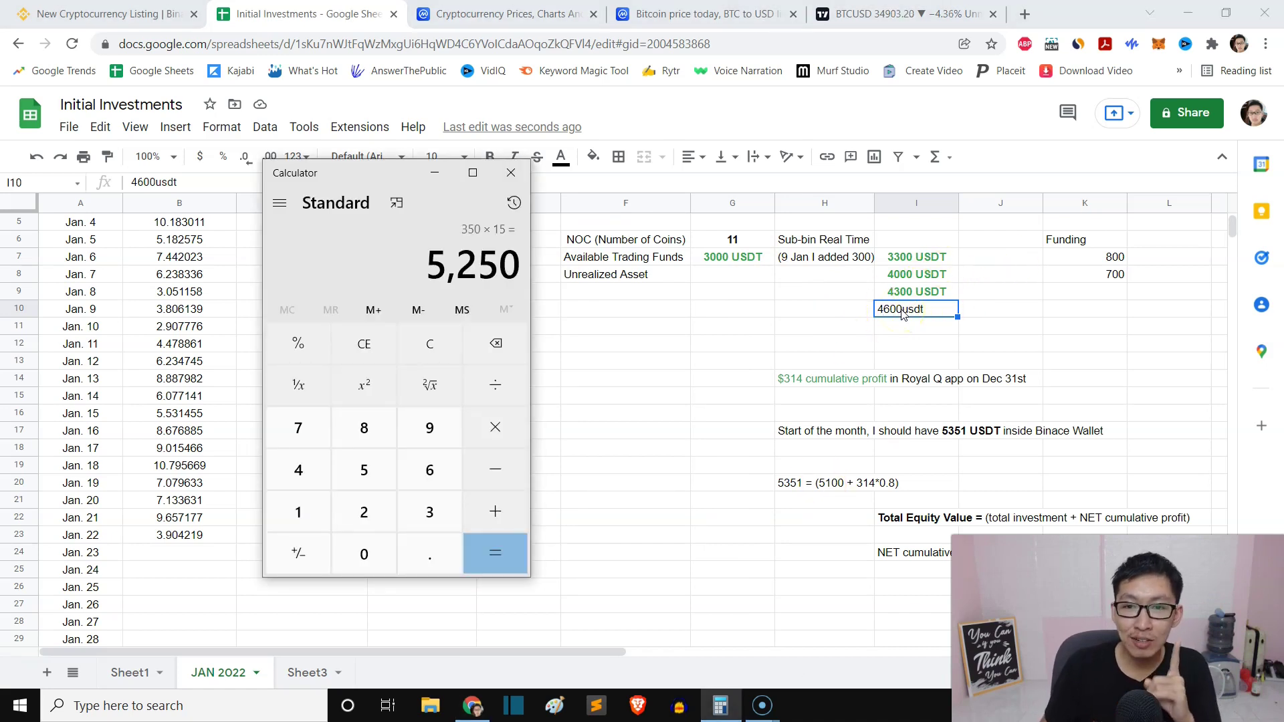
{"action": "left_click", "coordinate": [435, 173]}
- Review the January 2022 coin purchases in rows 51 to 62 of Sheet1
{"action": "left_click", "coordinate": [130, 672]}
{"action": "scroll", "coordinate": [349, 452], "scroll_direction": "down", "scroll_amount": 5}
{"action": "scroll", "coordinate": [348, 448], "scroll_direction": "down", "scroll_amount": 3}
{"action": "left_click", "coordinate": [162, 451]}
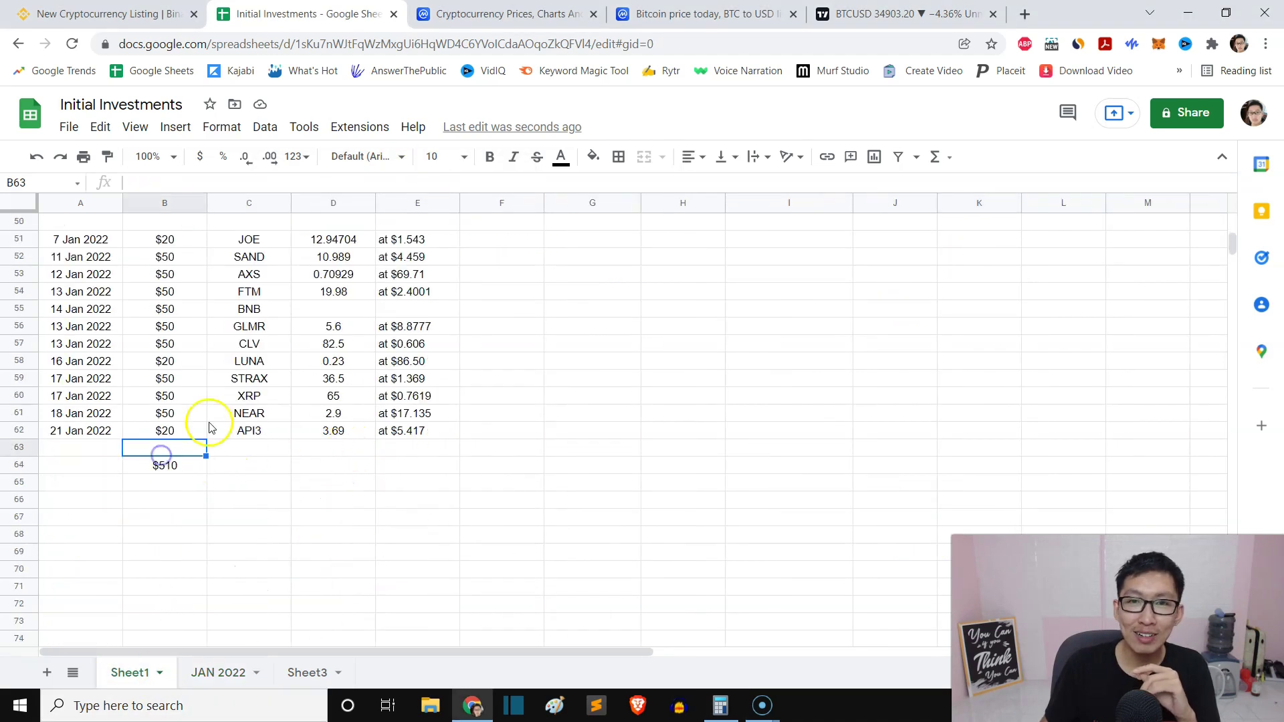
{"action": "scroll", "coordinate": [169, 337], "scroll_direction": "up", "scroll_amount": 3}
{"action": "left_click_drag", "start_coordinate": [249, 361], "coordinate": [271, 573]}
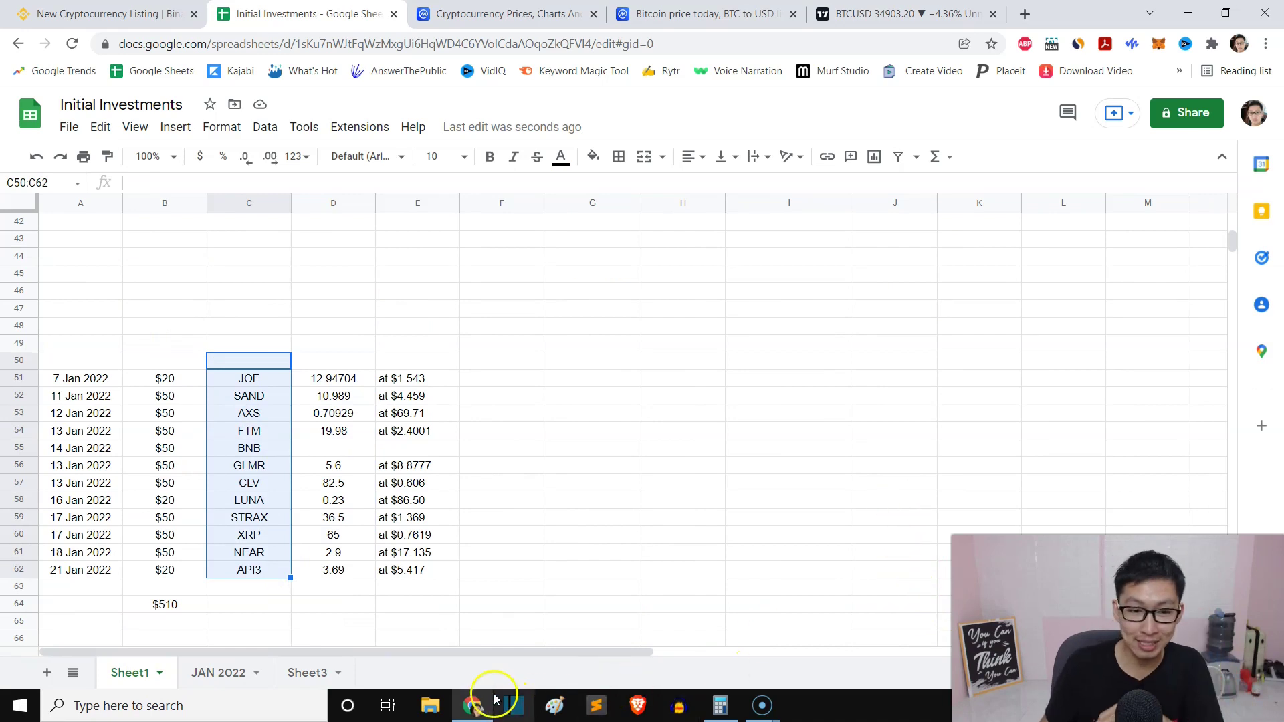
{"action": "left_click", "coordinate": [731, 717]}
{"action": "left_click", "coordinate": [731, 716]}
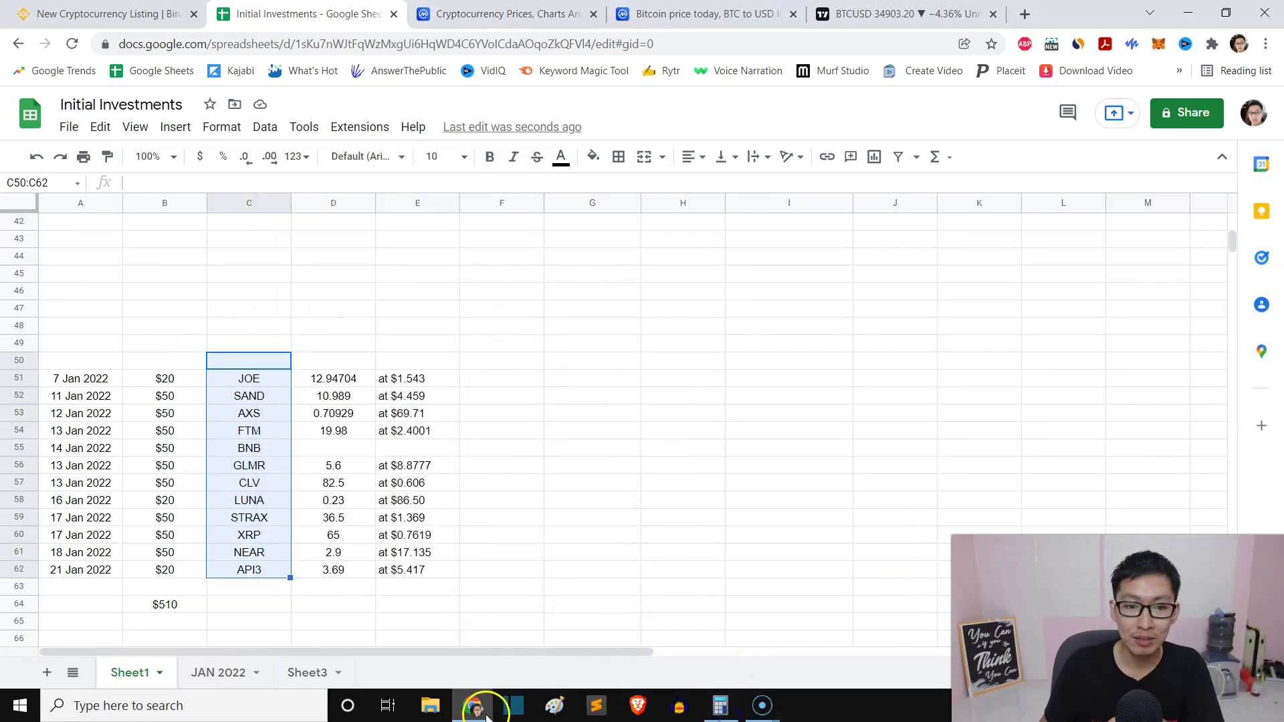
- Change the trading funds entry in cell I10 of the JAN 2022 sheet to 4100usdt
{"action": "left_click", "coordinate": [218, 672]}
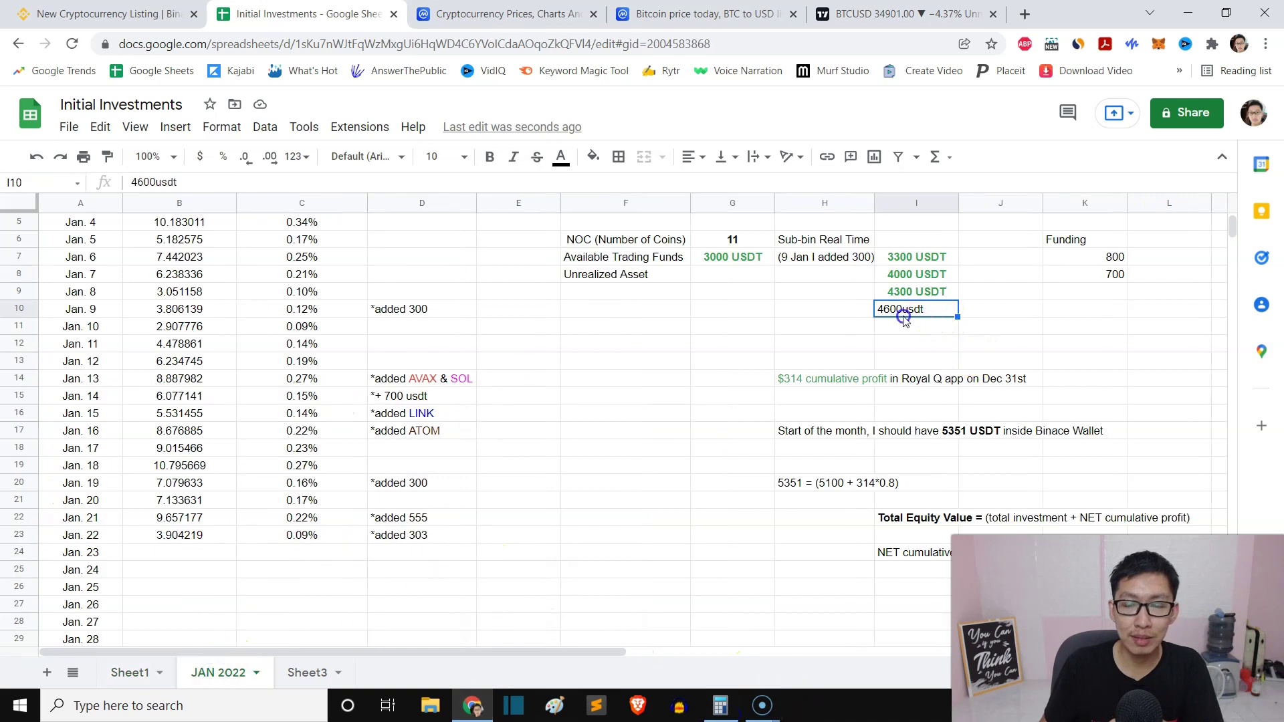
{"action": "left_click", "coordinate": [142, 182]}
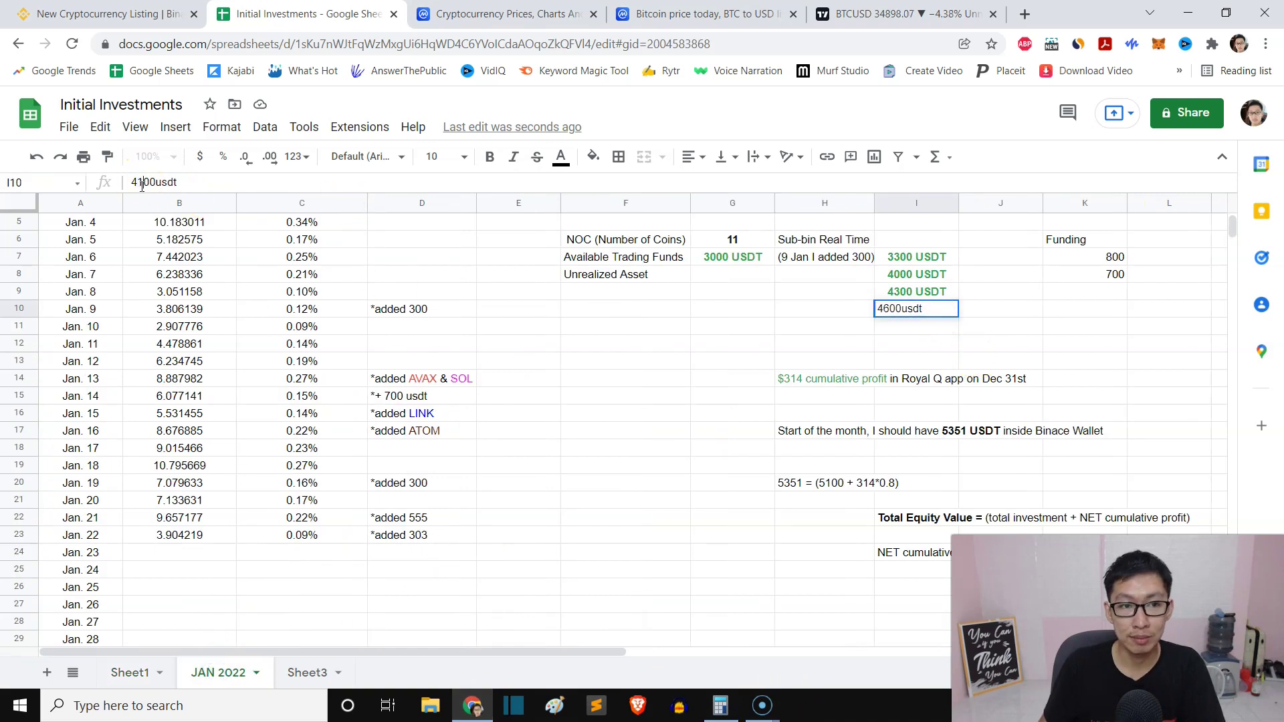
{"action": "left_click", "coordinate": [867, 339]}
{"action": "left_click", "coordinate": [894, 308]}
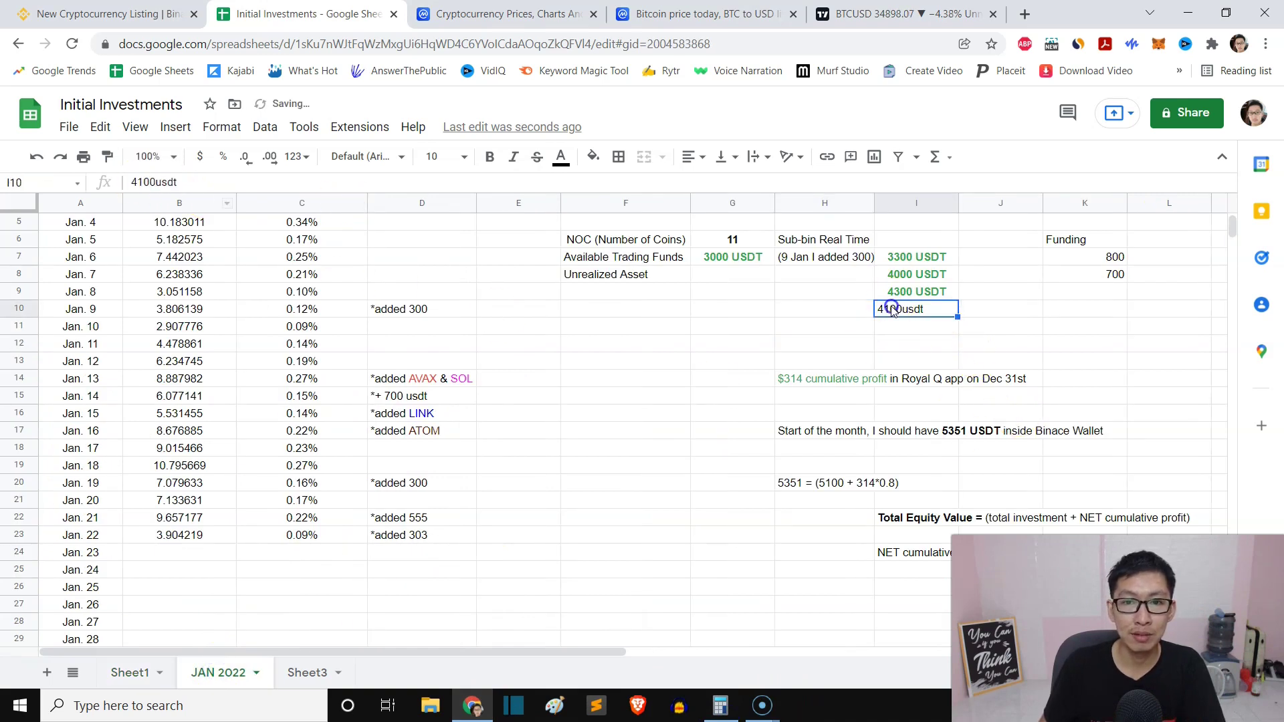
- Check the coin purchase total in B64 of Sheet1 against the trading funds entry in the JAN 2022 sheet
{"action": "left_click", "coordinate": [130, 672]}
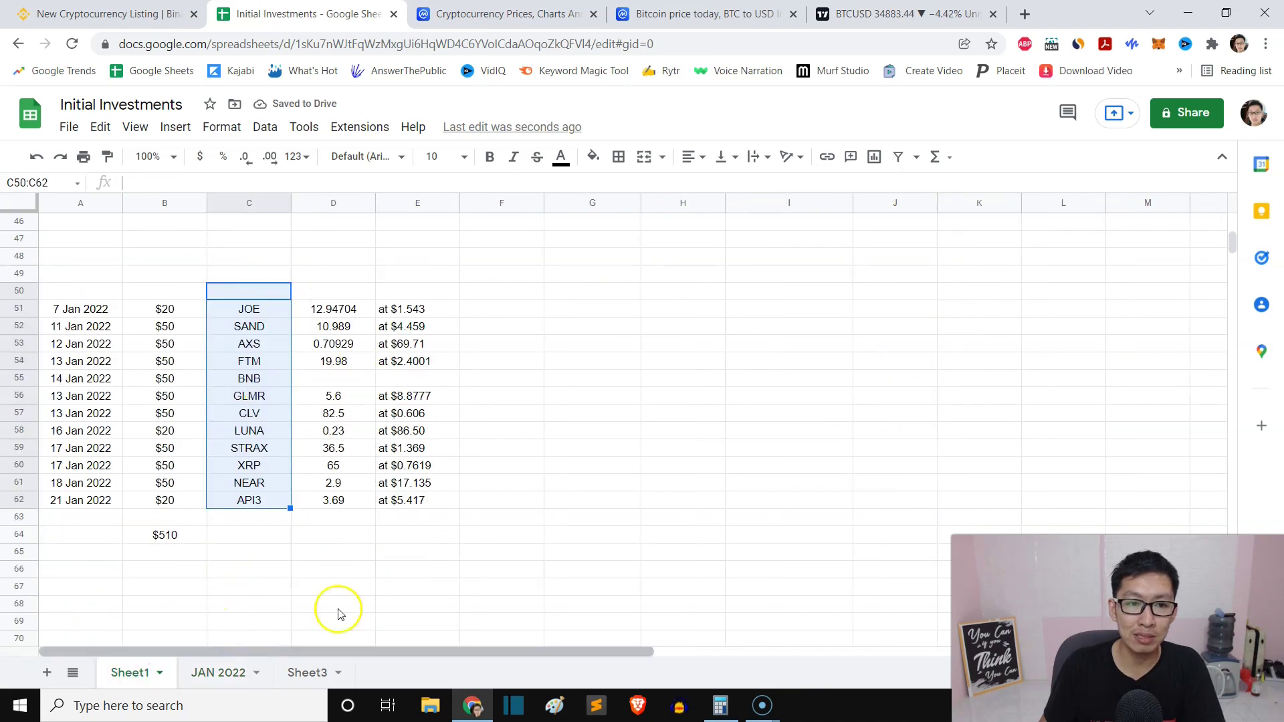
{"action": "left_click", "coordinate": [156, 535]}
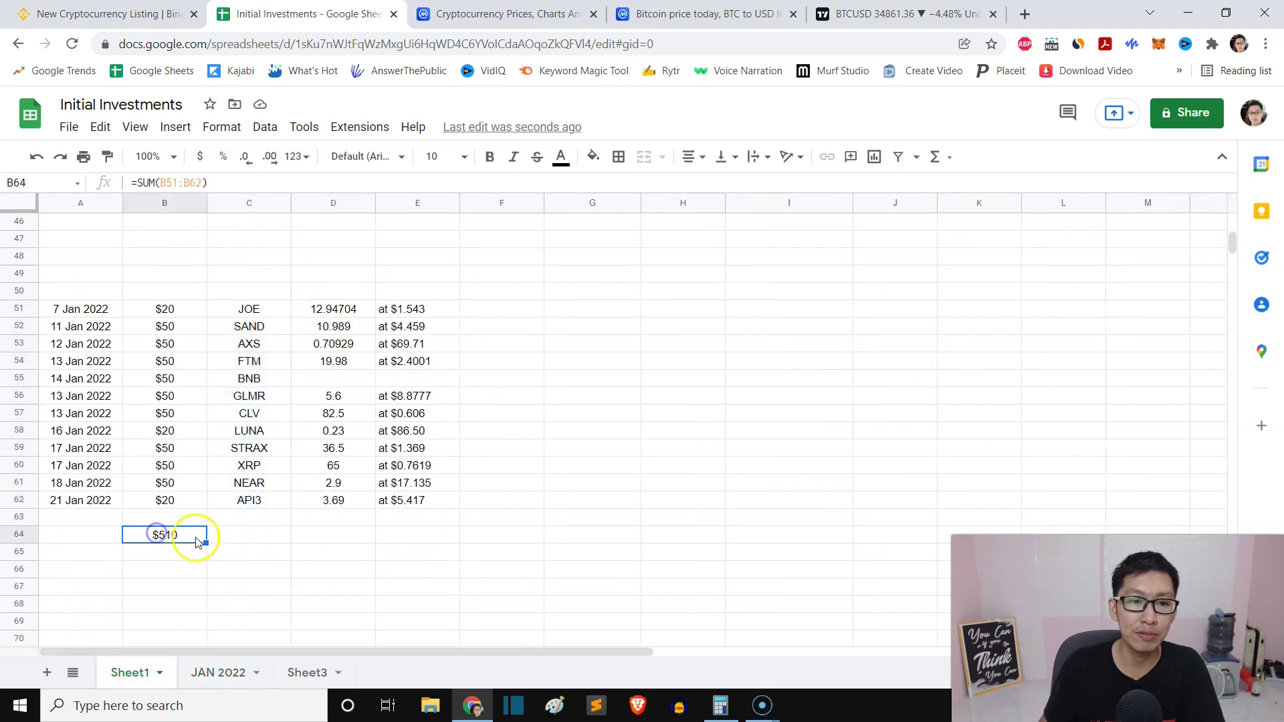
{"action": "left_click", "coordinate": [204, 672]}
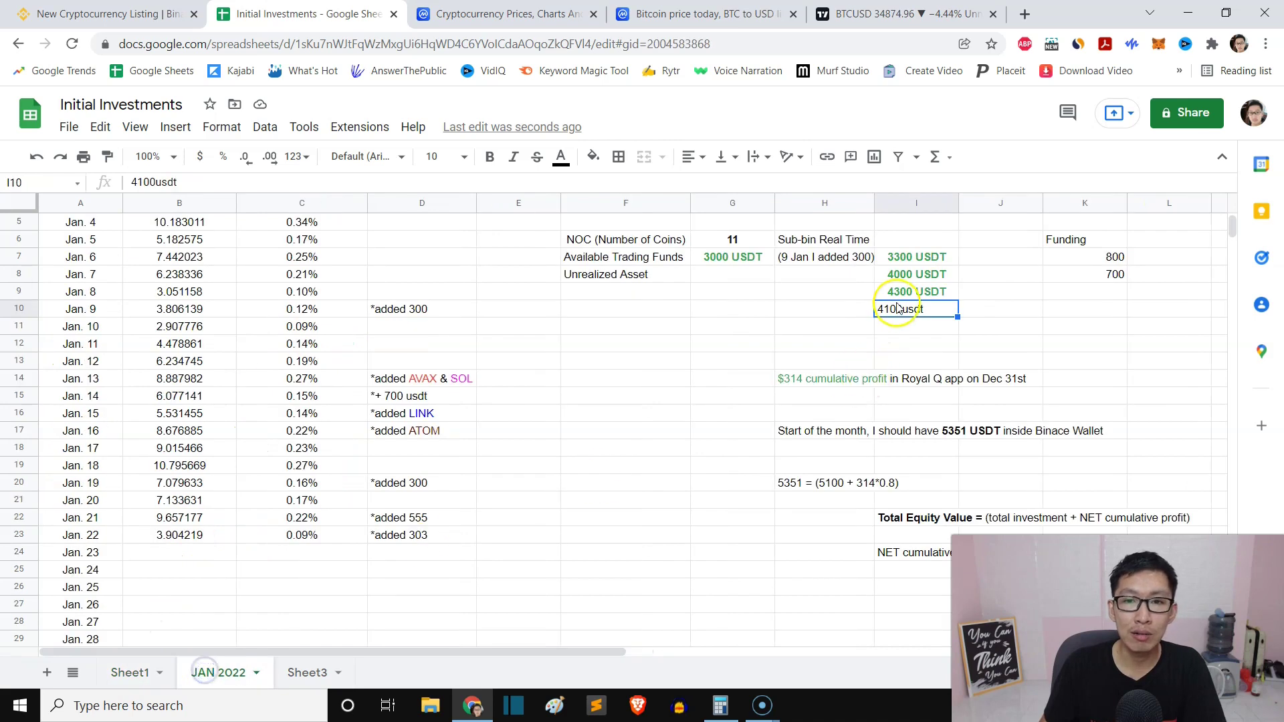
- Compare the 350 × 15 result in Calculator with the trading funds and the three-month Bitcoin price chart, and minimize Calculator
{"action": "left_click", "coordinate": [720, 706]}
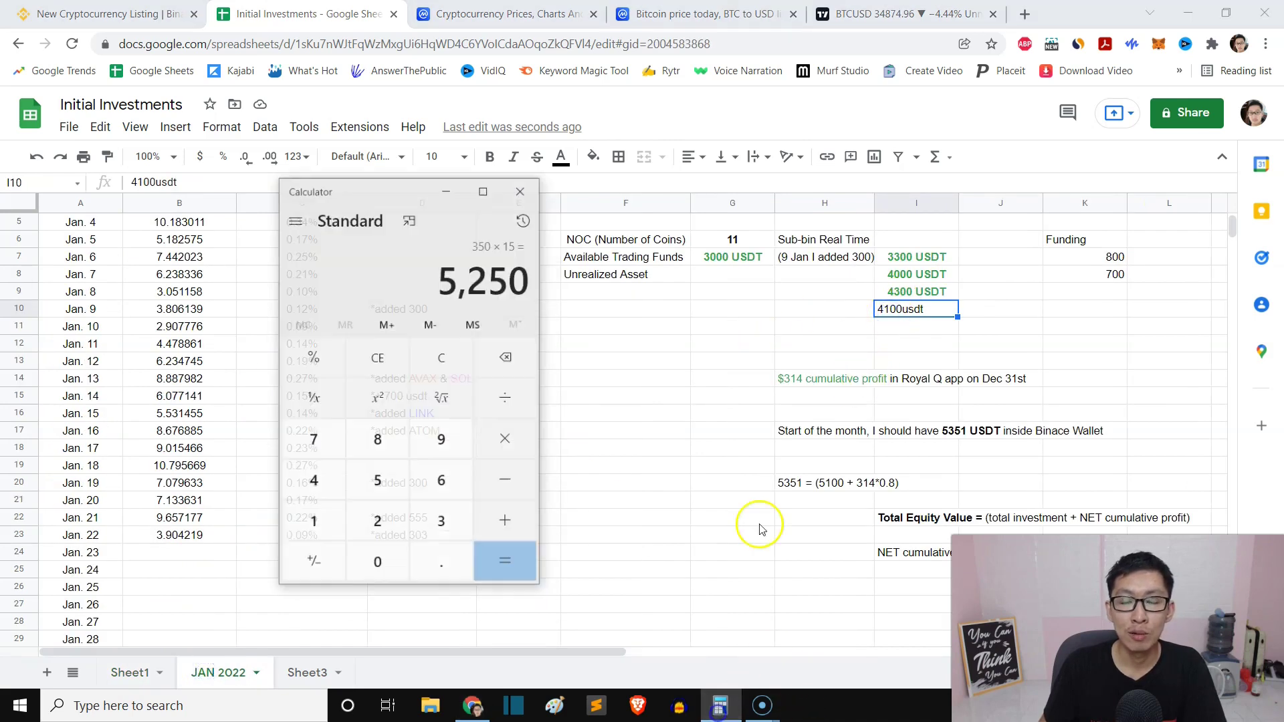
{"action": "left_click_drag", "start_coordinate": [302, 181], "coordinate": [228, 206]}
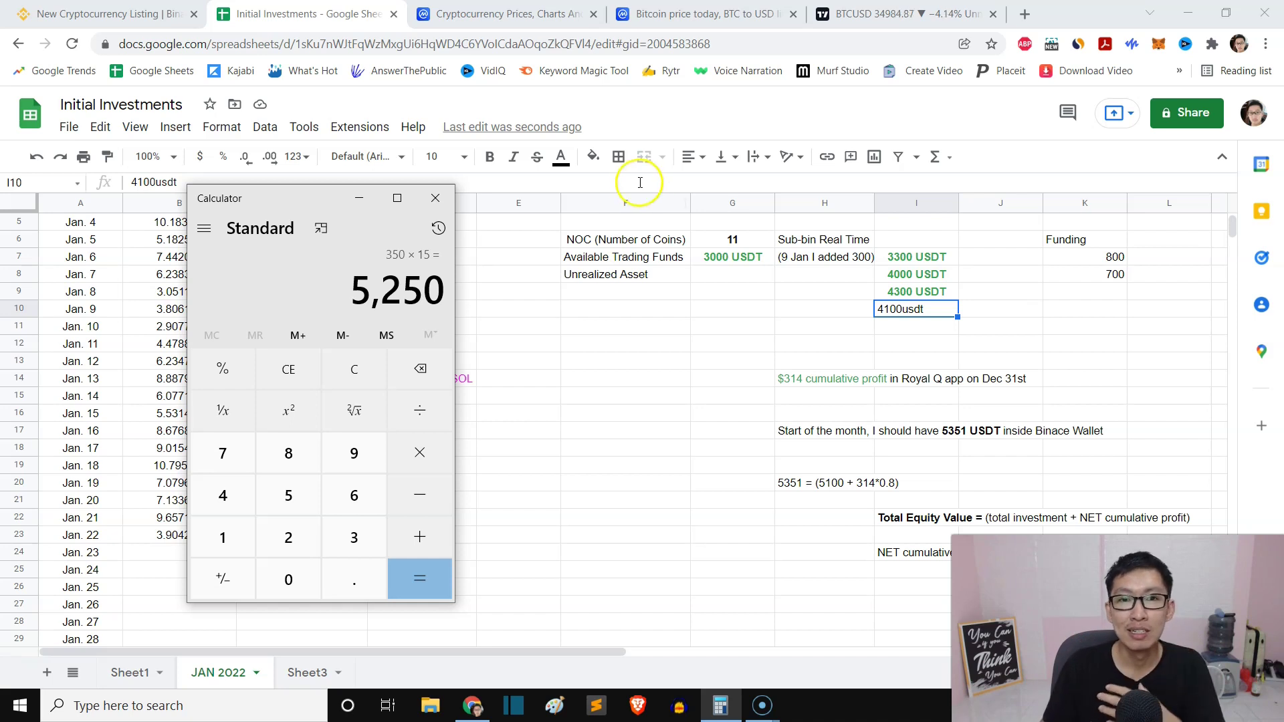
{"action": "left_click", "coordinate": [695, 13]}
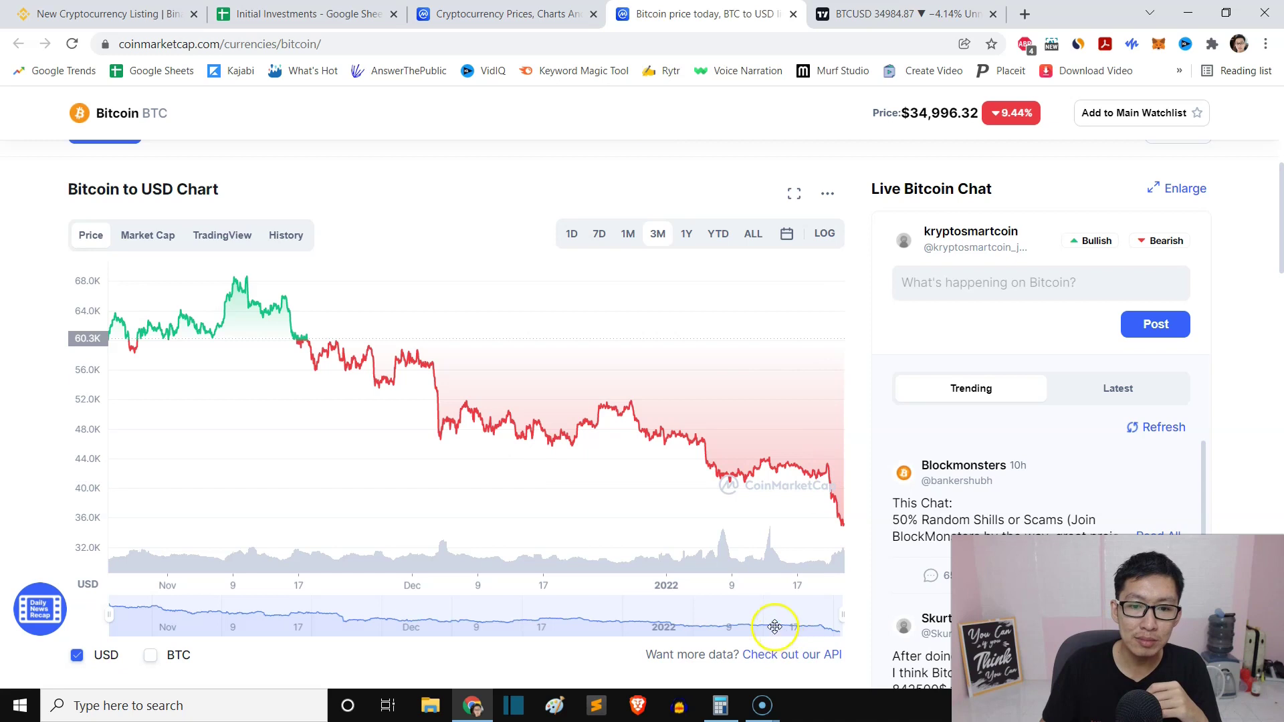
{"action": "left_click", "coordinate": [763, 706]}
{"action": "left_click", "coordinate": [720, 705]}
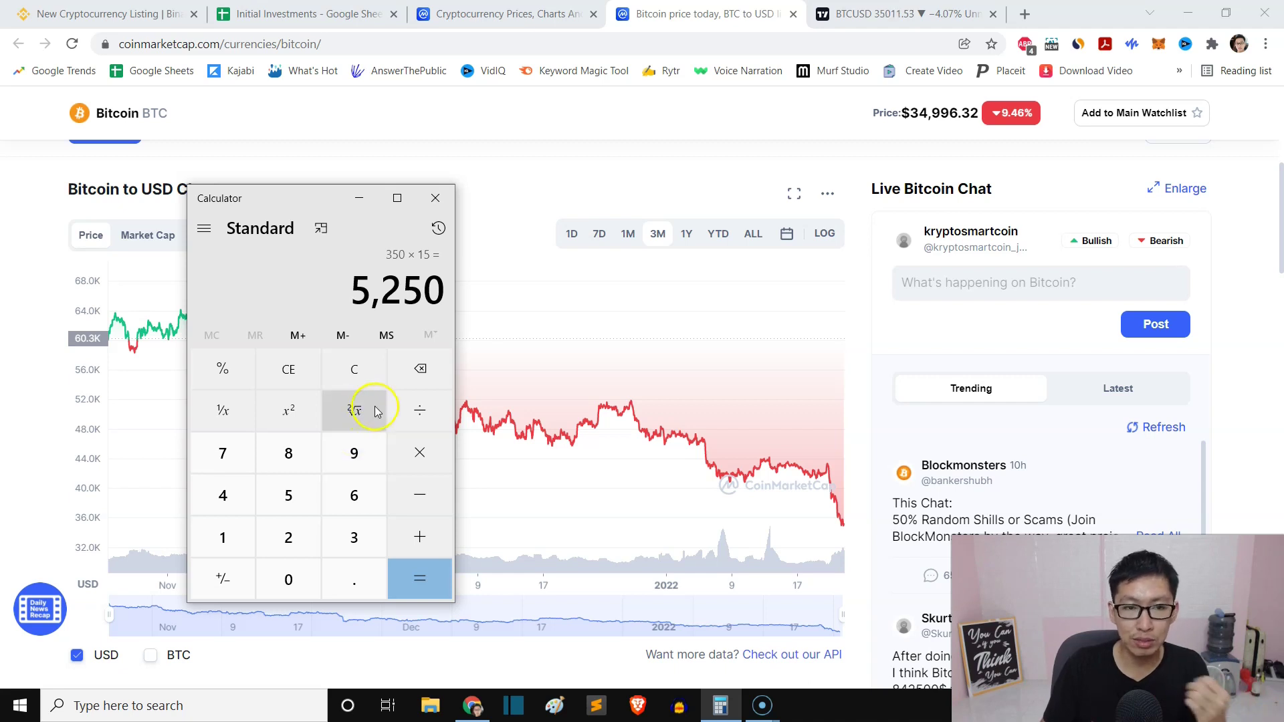
{"action": "left_click", "coordinate": [359, 199]}
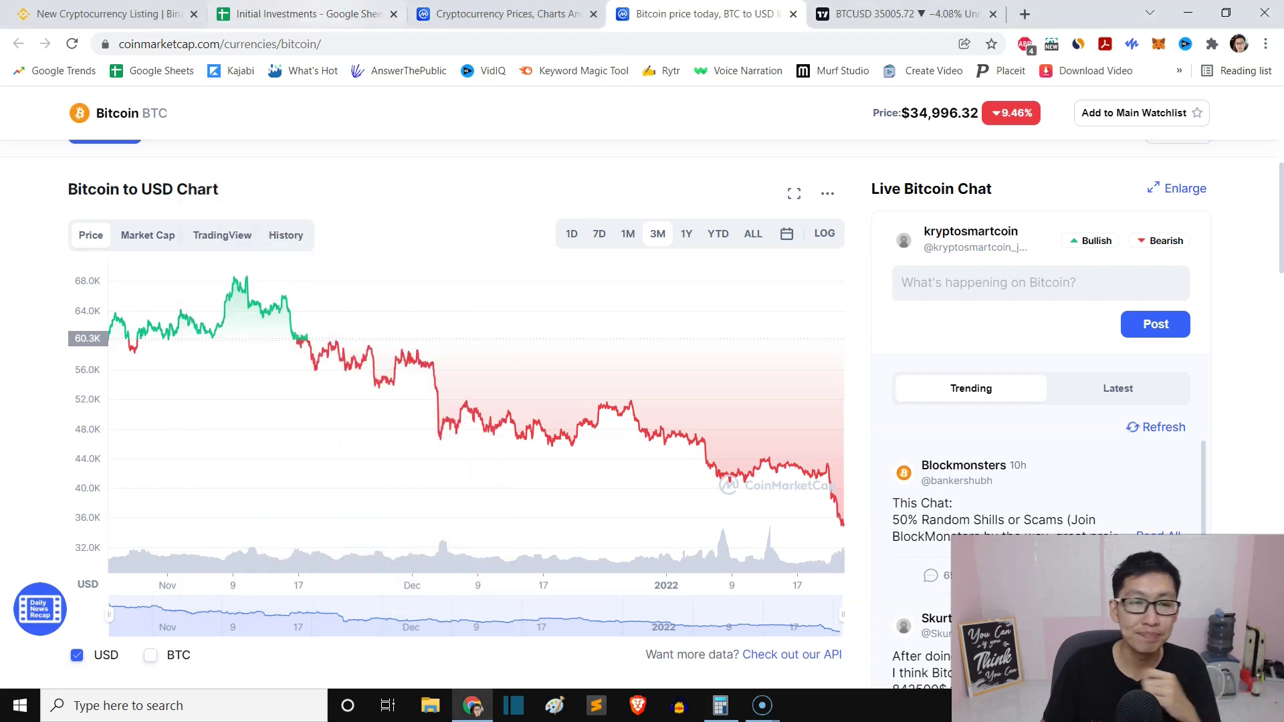
- Review the funds added on 22 Jan 2022 in C36 and the investment total in B39 of Sheet1
{"action": "left_click", "coordinate": [304, 14]}
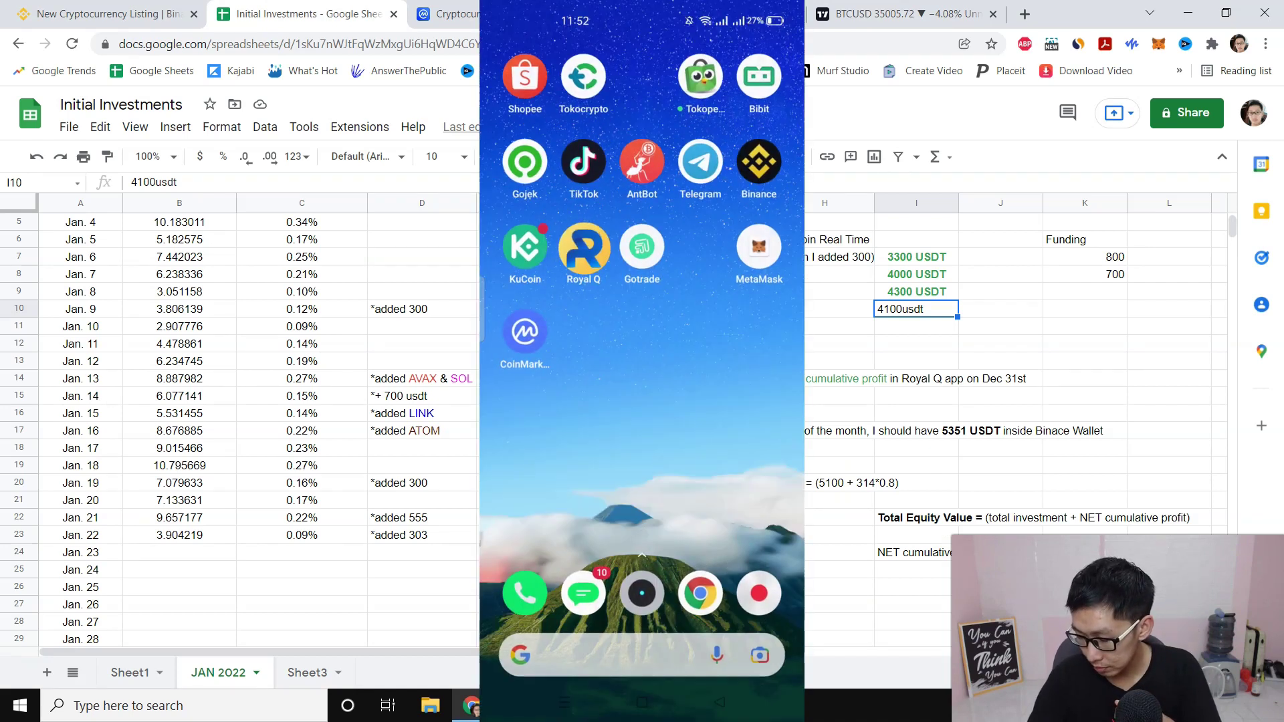
{"action": "left_click", "coordinate": [152, 673]}
{"action": "left_click", "coordinate": [360, 488]}
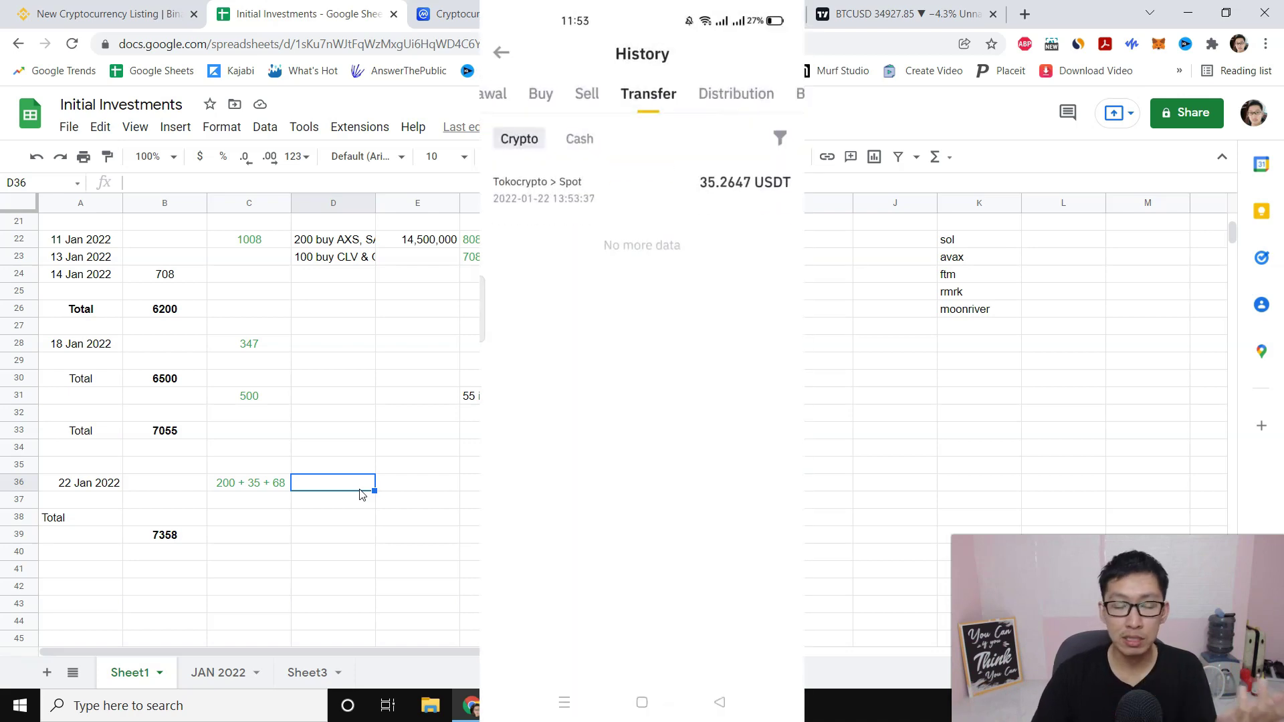
{"action": "left_click", "coordinate": [260, 485]}
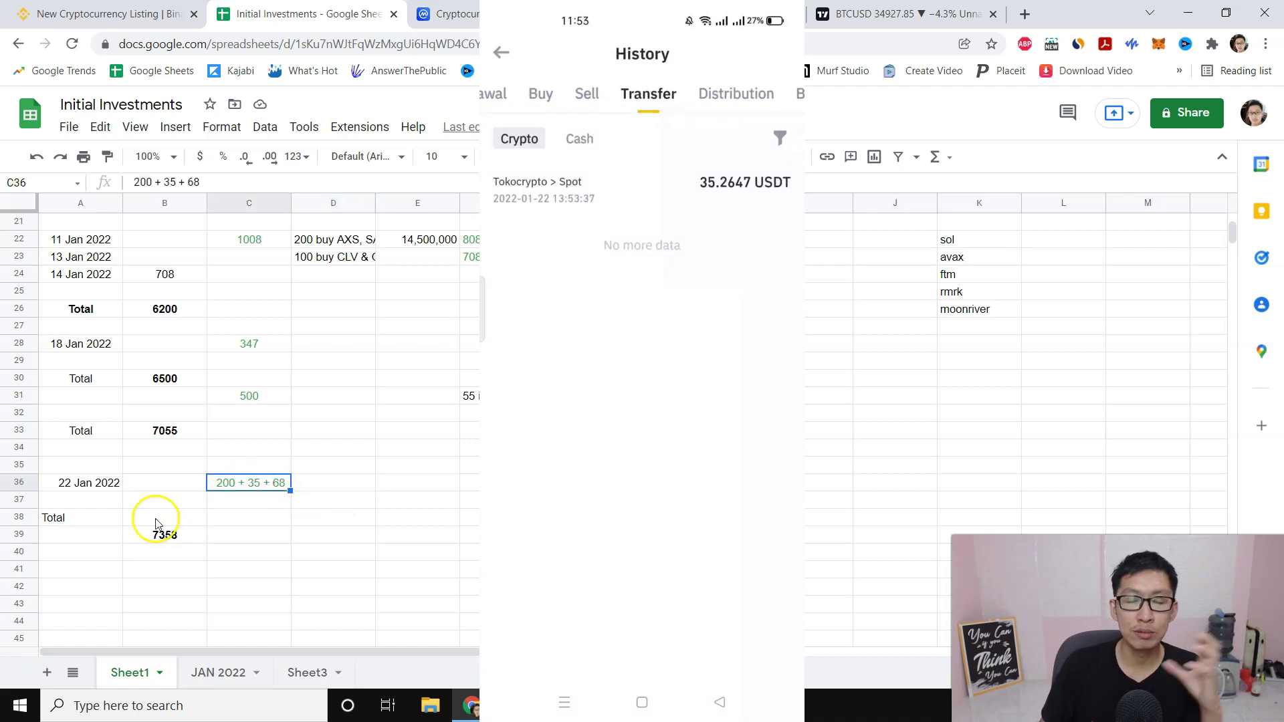
{"action": "left_click", "coordinate": [149, 540]}
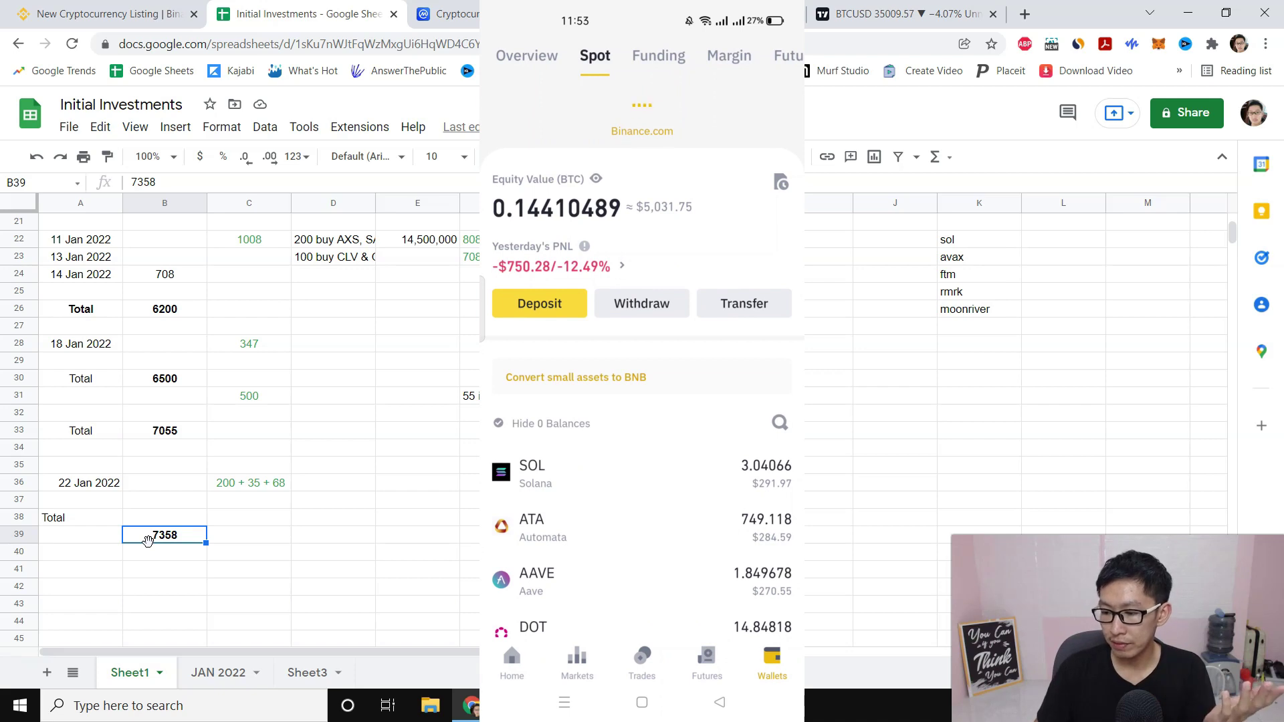
- Measure Bitcoin's price drop on the 4-hour TradingView chart from the mid-November 2021 high to the late January 2022 low
{"action": "left_click", "coordinate": [903, 13]}
{"action": "scroll", "coordinate": [781, 313], "scroll_direction": "up", "scroll_amount": 1}
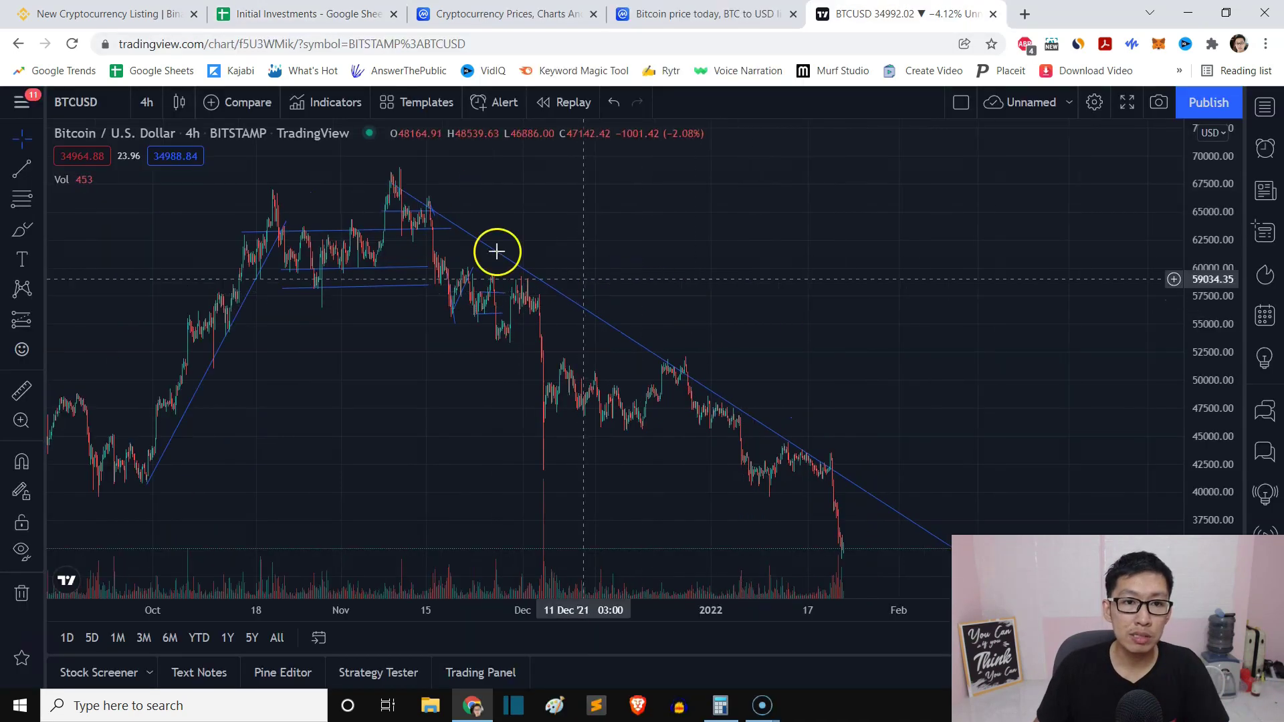
{"action": "key", "text": "alt+Tab"}
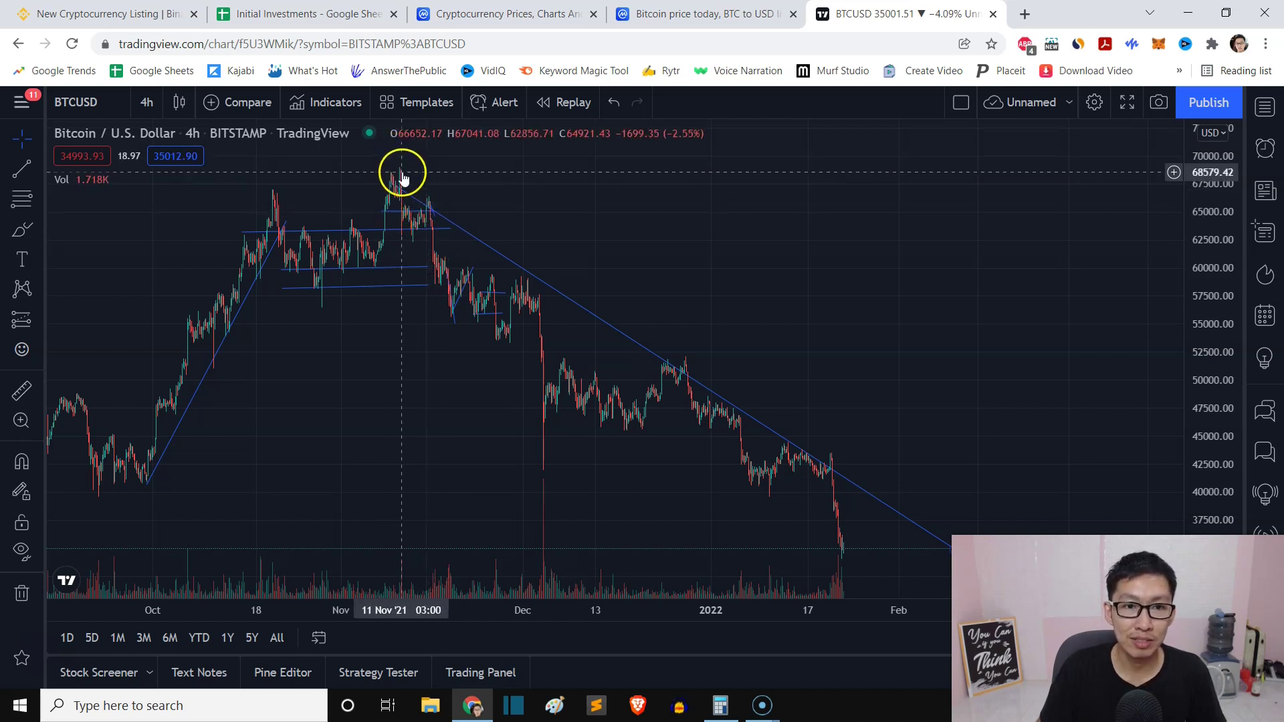
{"action": "key", "text": "shift"}
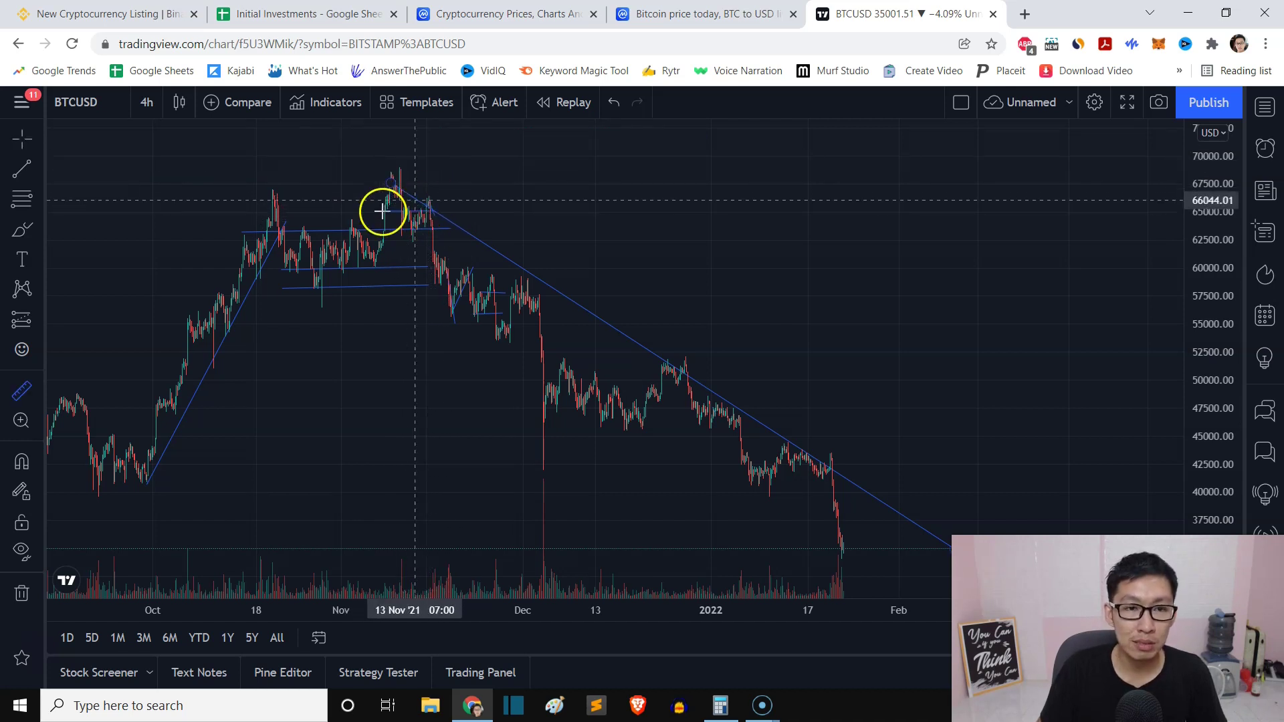
{"action": "left_click_drag", "start_coordinate": [430, 198], "coordinate": [828, 552]}
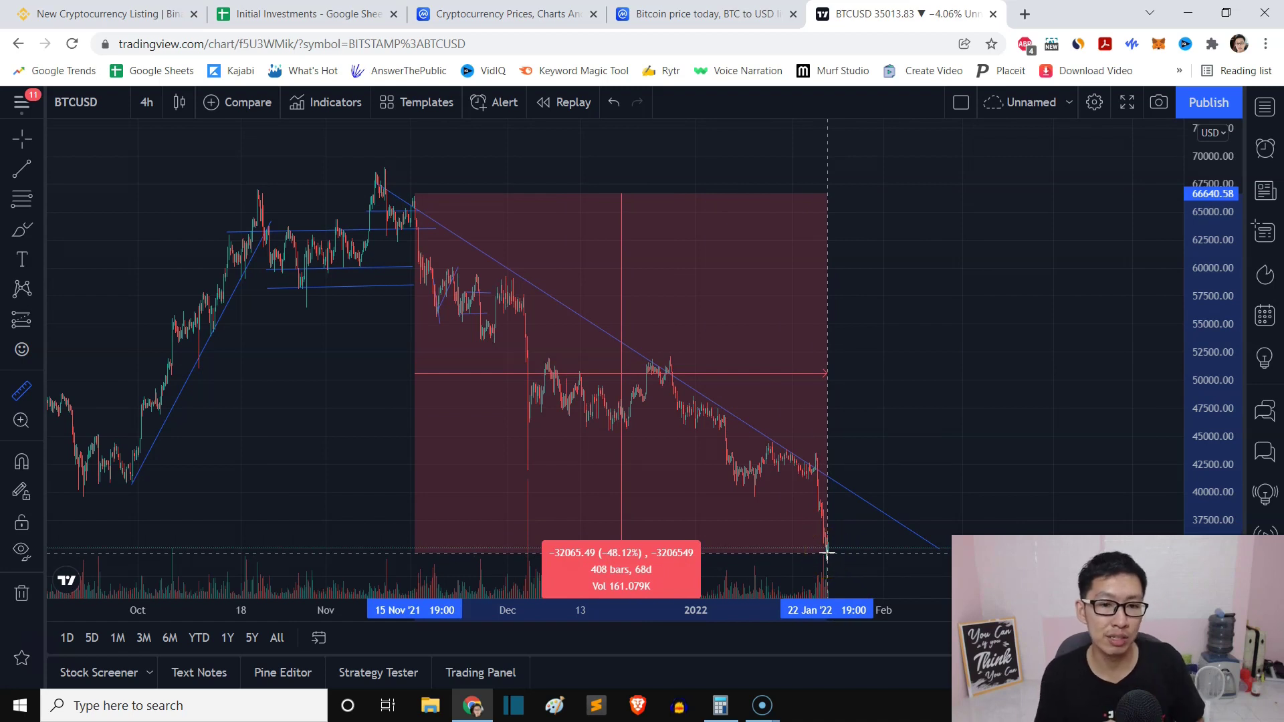
{"action": "mouse_move", "coordinate": [828, 552]}
{"action": "left_mouse_down"}
{"action": "mouse_move", "coordinate": [848, 550]}
{"action": "mouse_move", "coordinate": [830, 550]}
{"action": "left_mouse_up"}
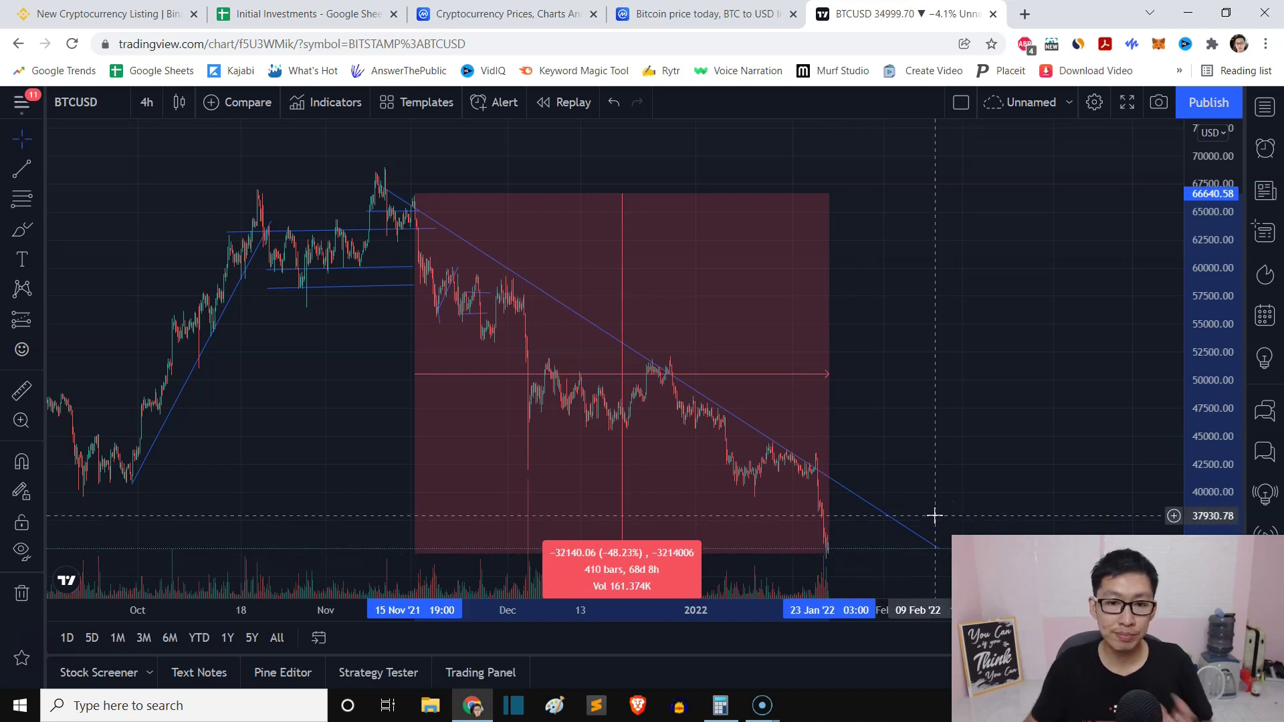
- Clear the previous result in Calculator and calculate 5000 × 0.48
{"action": "left_click", "coordinate": [721, 706]}
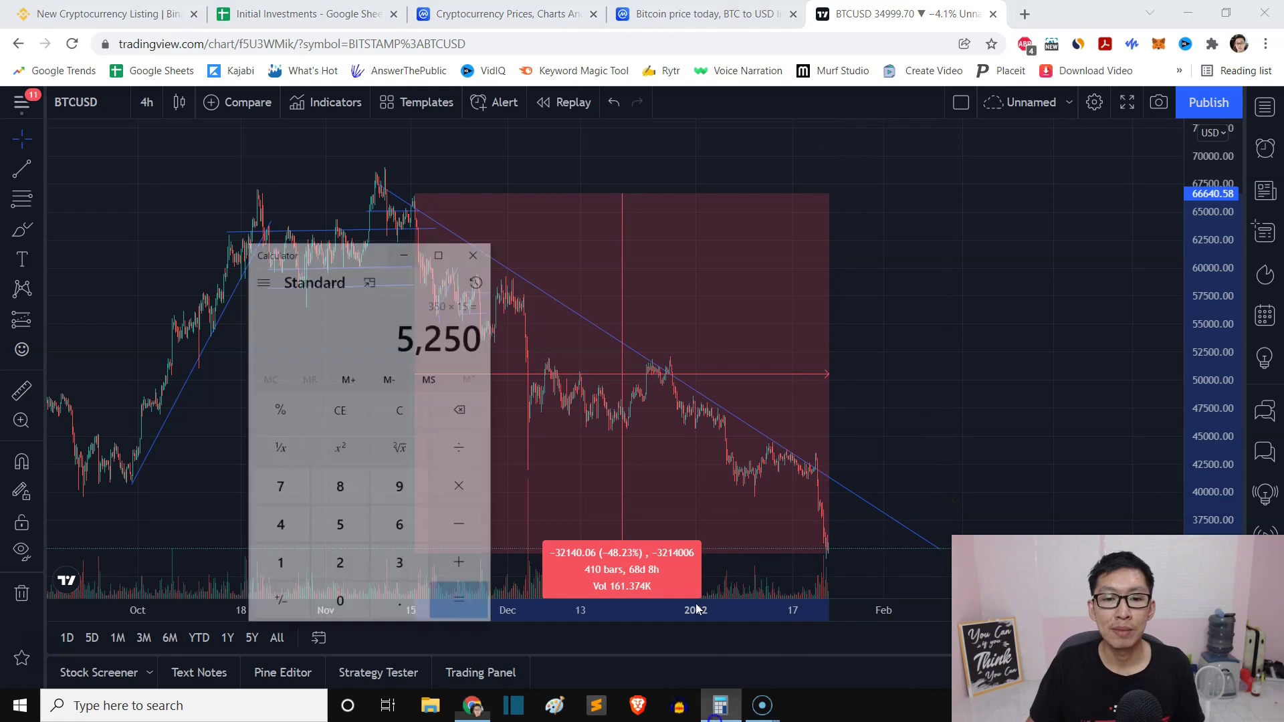
{"action": "left_click", "coordinate": [290, 370]}
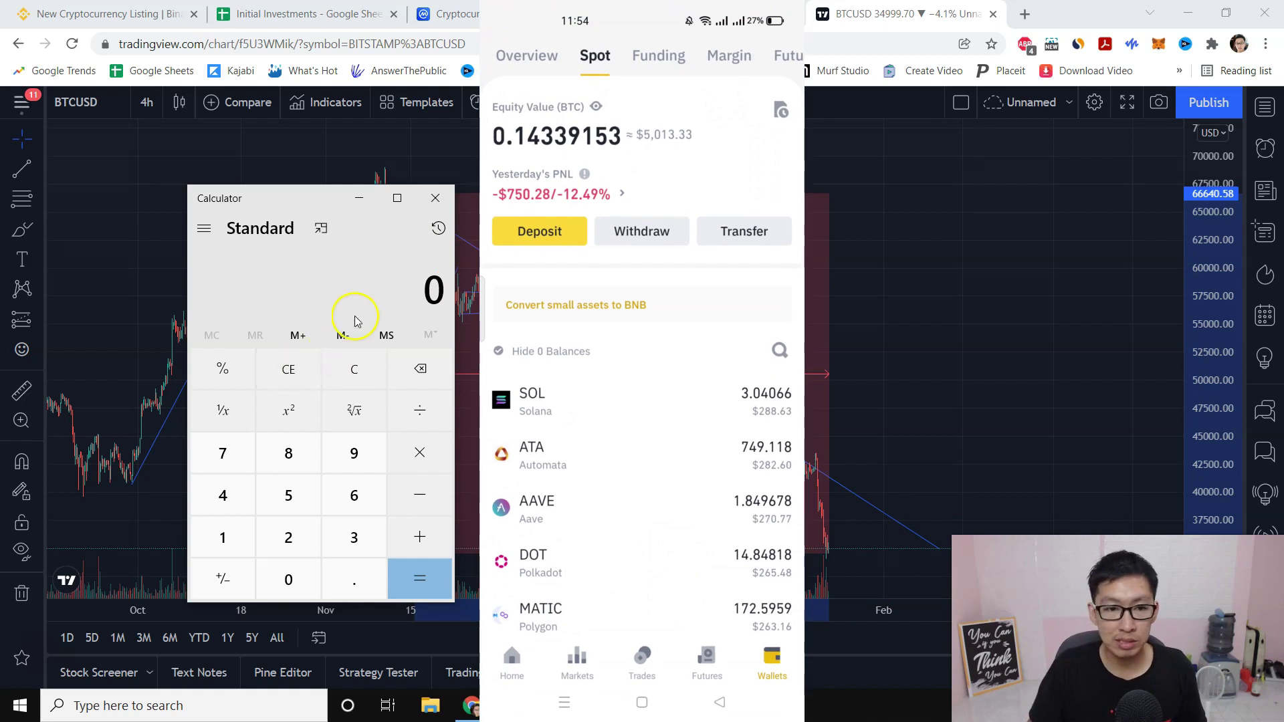
{"action": "left_click", "coordinate": [288, 495]}
{"action": "double_click", "coordinate": [288, 579]}
{"action": "left_click", "coordinate": [289, 579]}
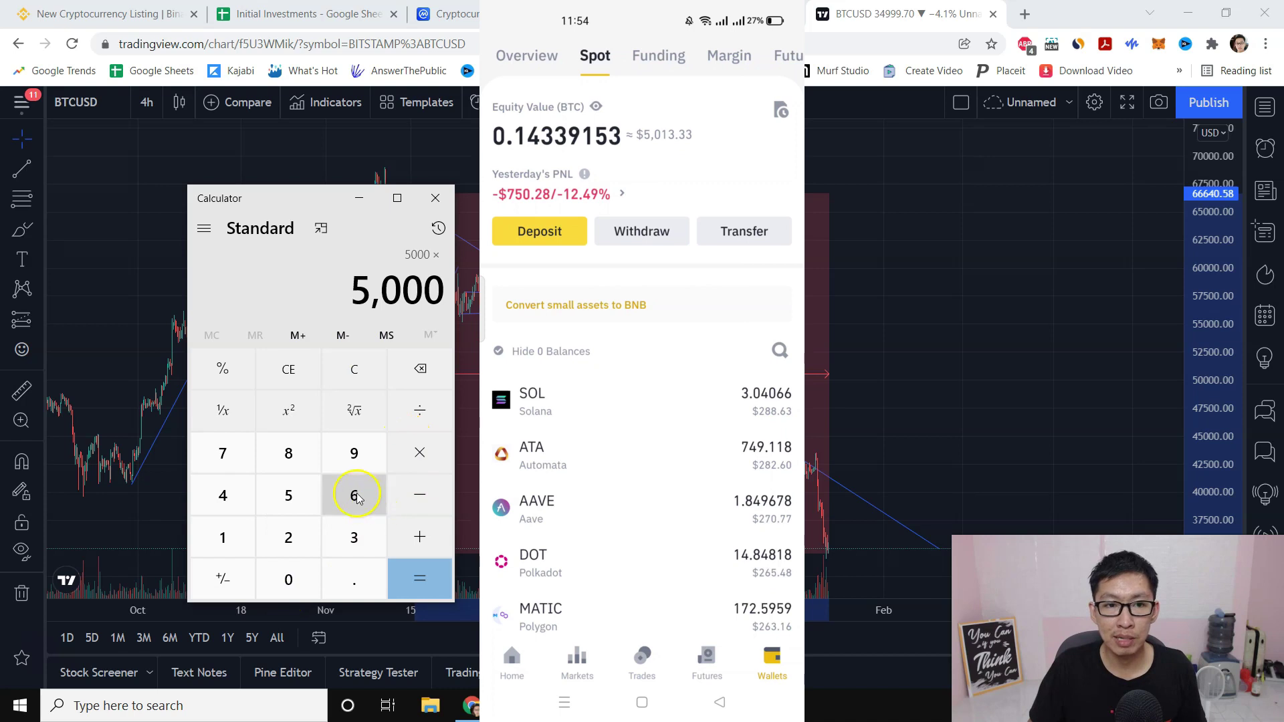
{"action": "left_click", "coordinate": [226, 494]}
{"action": "left_click", "coordinate": [286, 453]}
{"action": "left_click", "coordinate": [222, 369]}
{"action": "left_click", "coordinate": [420, 578]}
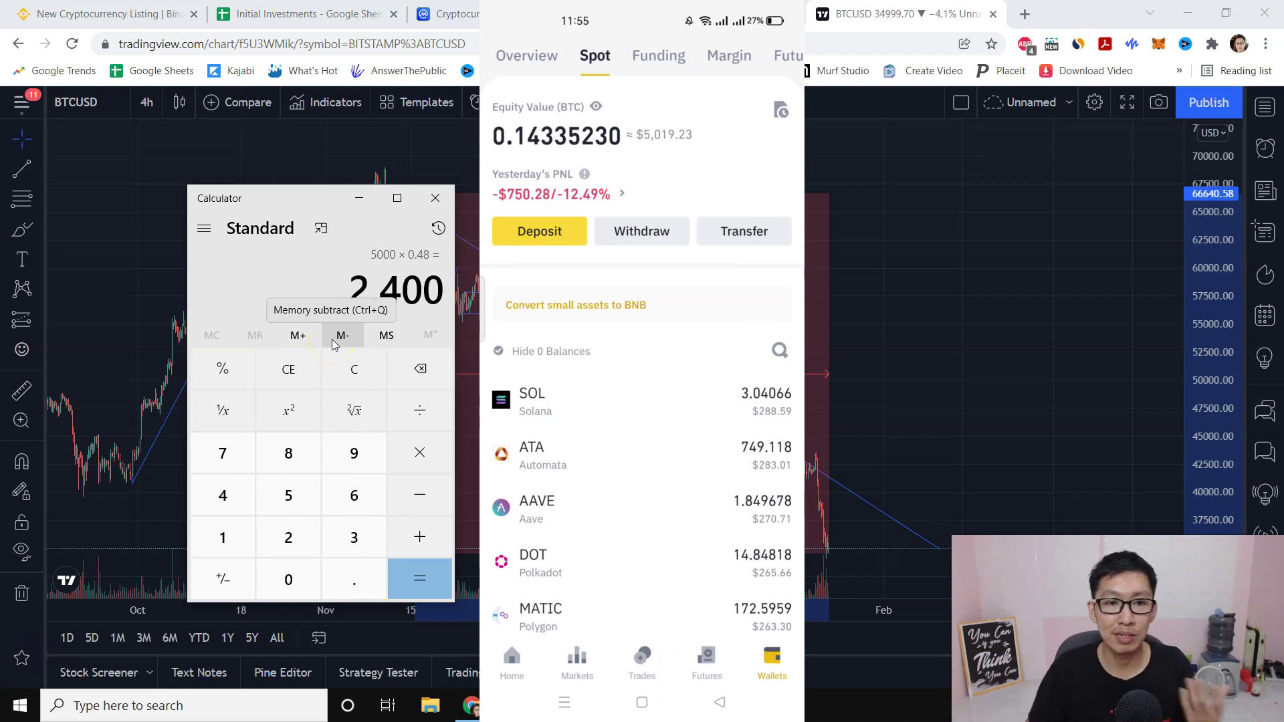
- Compare the investment total in B39 of Sheet1 with the Calculator result for the 48% share
{"action": "left_click", "coordinate": [301, 14]}
{"action": "left_click", "coordinate": [179, 542]}
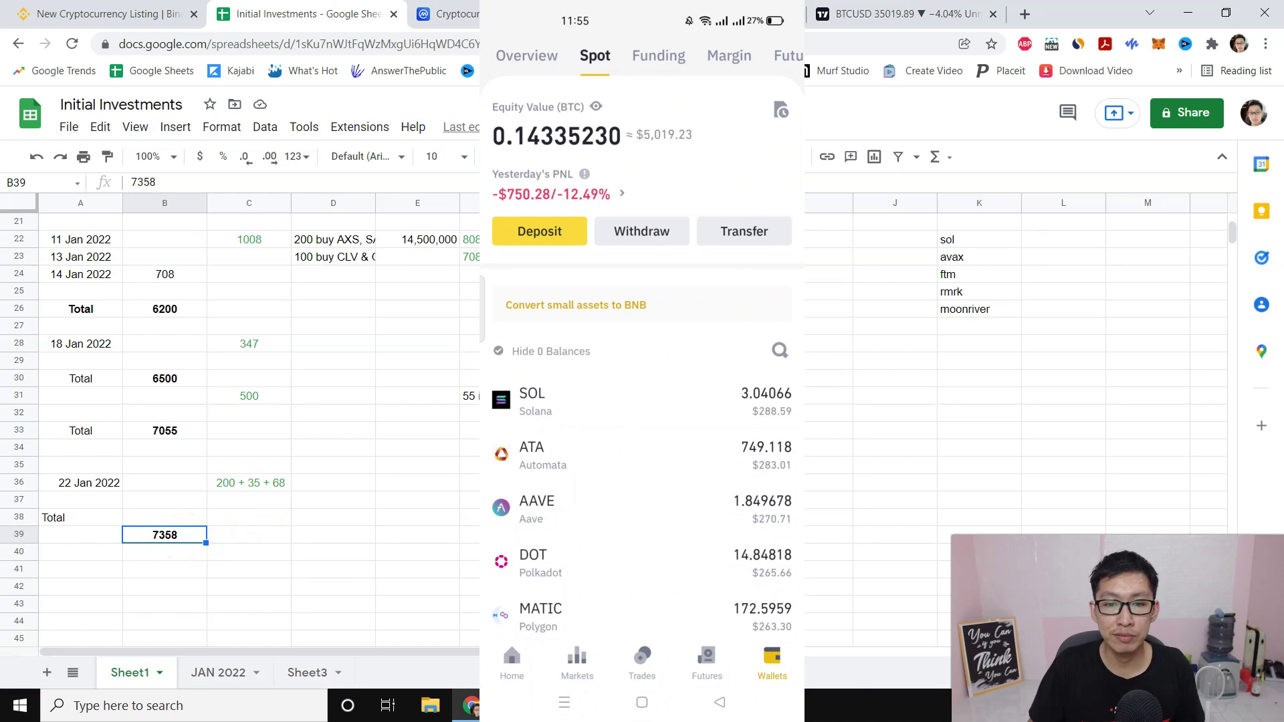
{"action": "key", "text": "alt+Tab"}
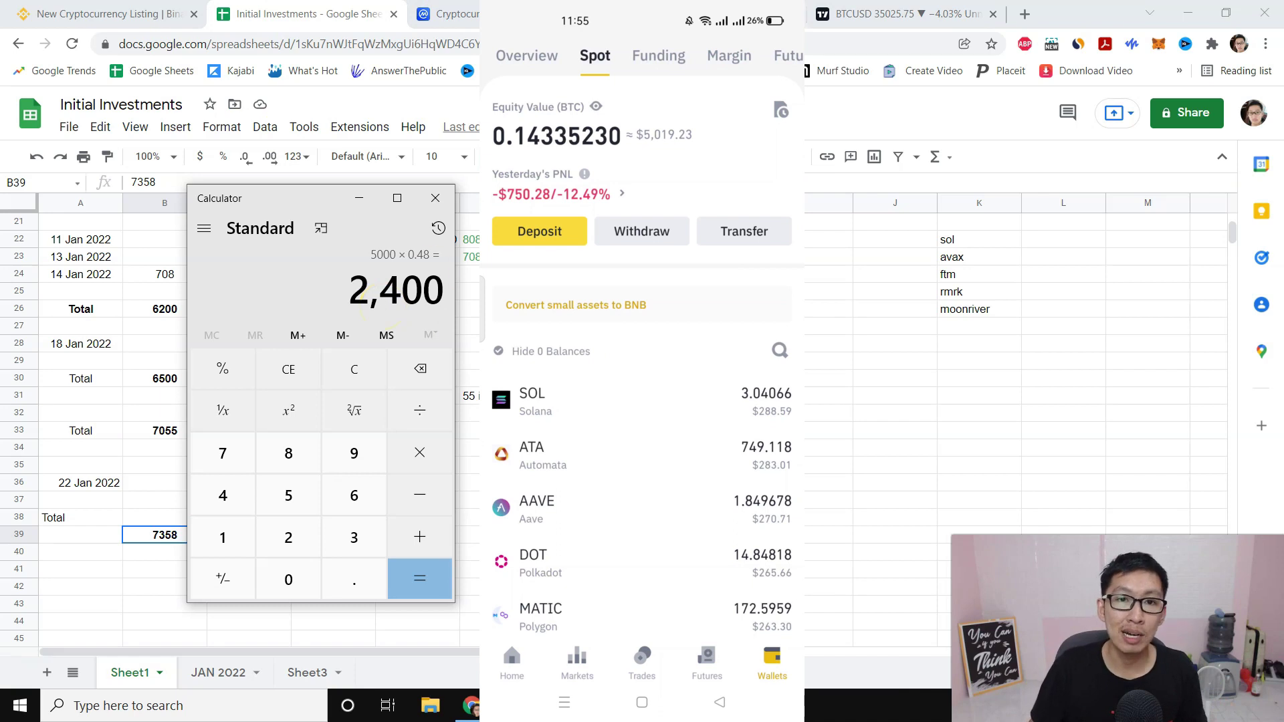
- Switch the BTCUSD chart in TradingView to the one-month interval and bring the 2019 to 2022 candles into view
{"action": "left_click", "coordinate": [903, 13]}
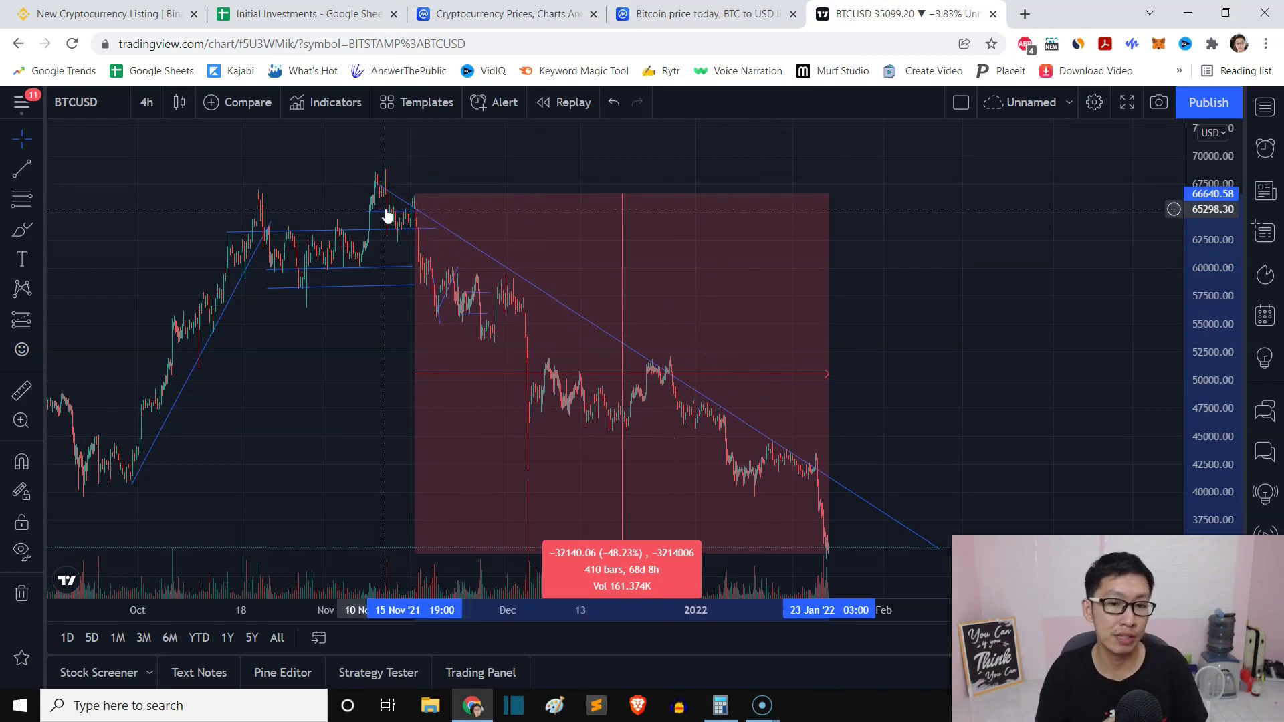
{"action": "scroll", "coordinate": [878, 401], "scroll_direction": "up", "scroll_amount": 1}
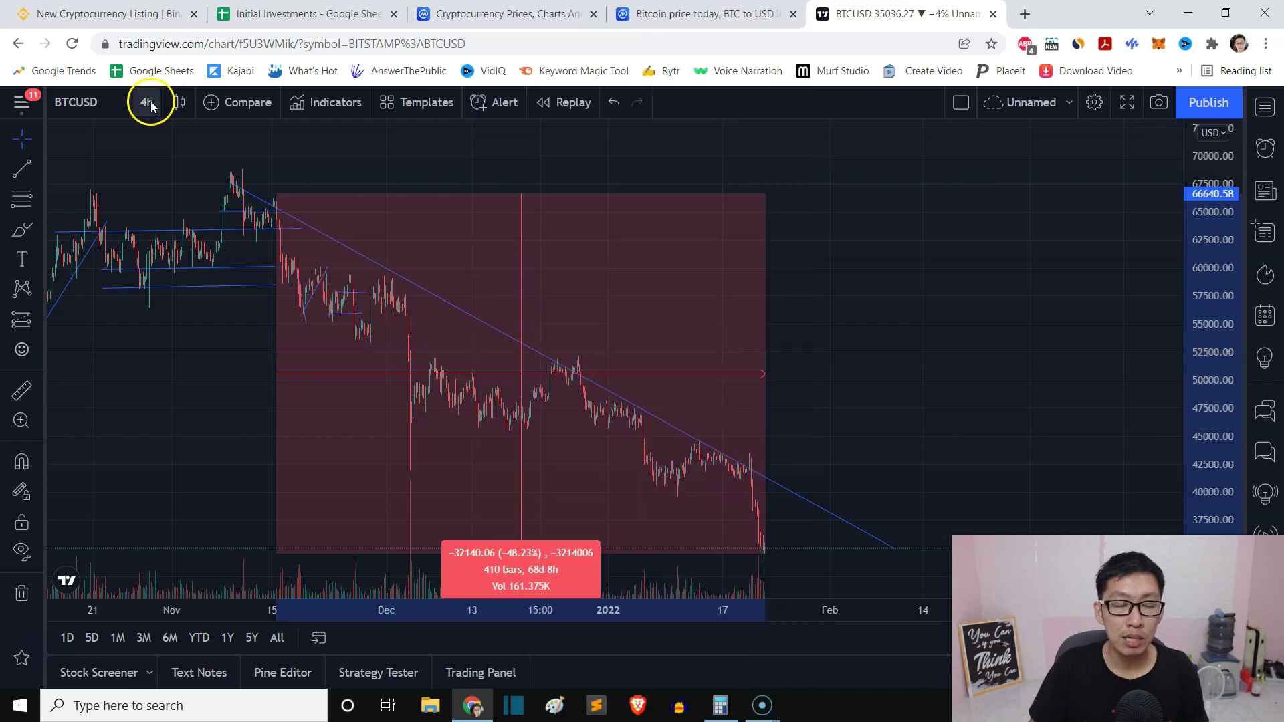
{"action": "left_click", "coordinate": [150, 102]}
{"action": "left_click", "coordinate": [173, 648]}
{"action": "scroll", "coordinate": [837, 332], "scroll_direction": "up", "scroll_amount": 8}
{"action": "left_click_drag", "start_coordinate": [580, 303], "coordinate": [992, 320]}
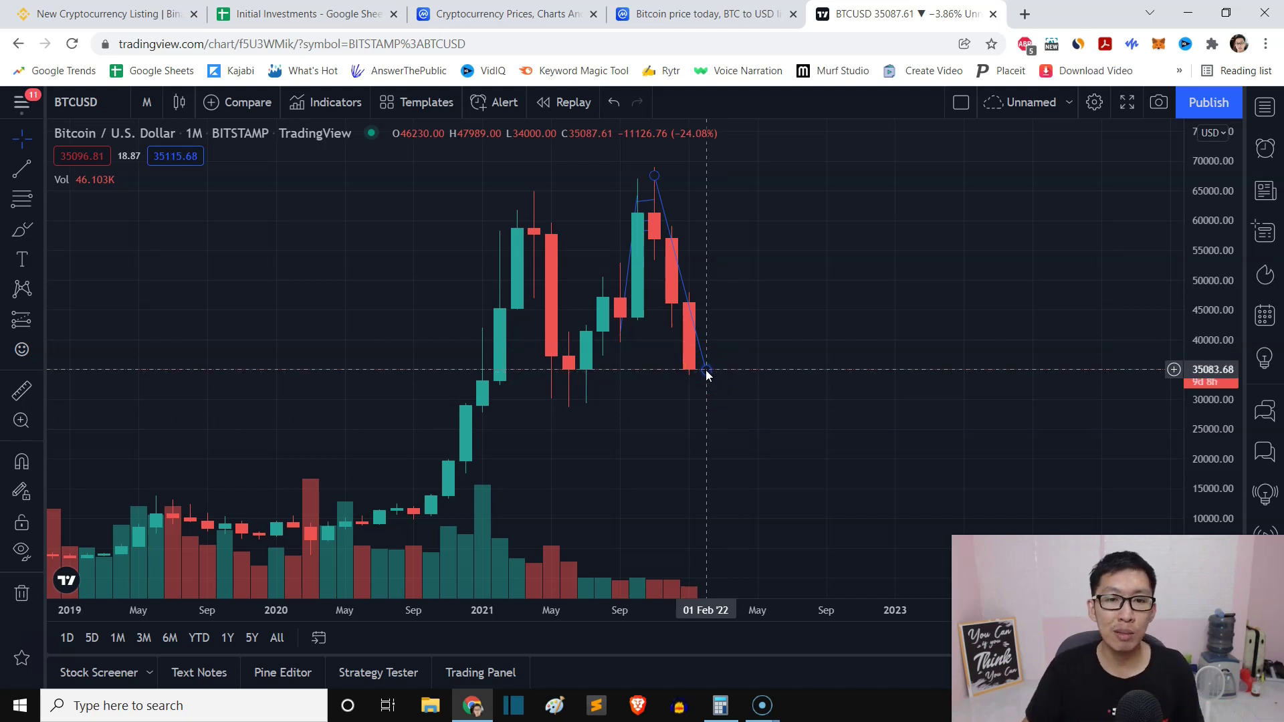
- Examine the mid-2021 and January 2022 candles on the monthly Bitcoin chart
{"action": "left_click", "coordinate": [587, 352]}
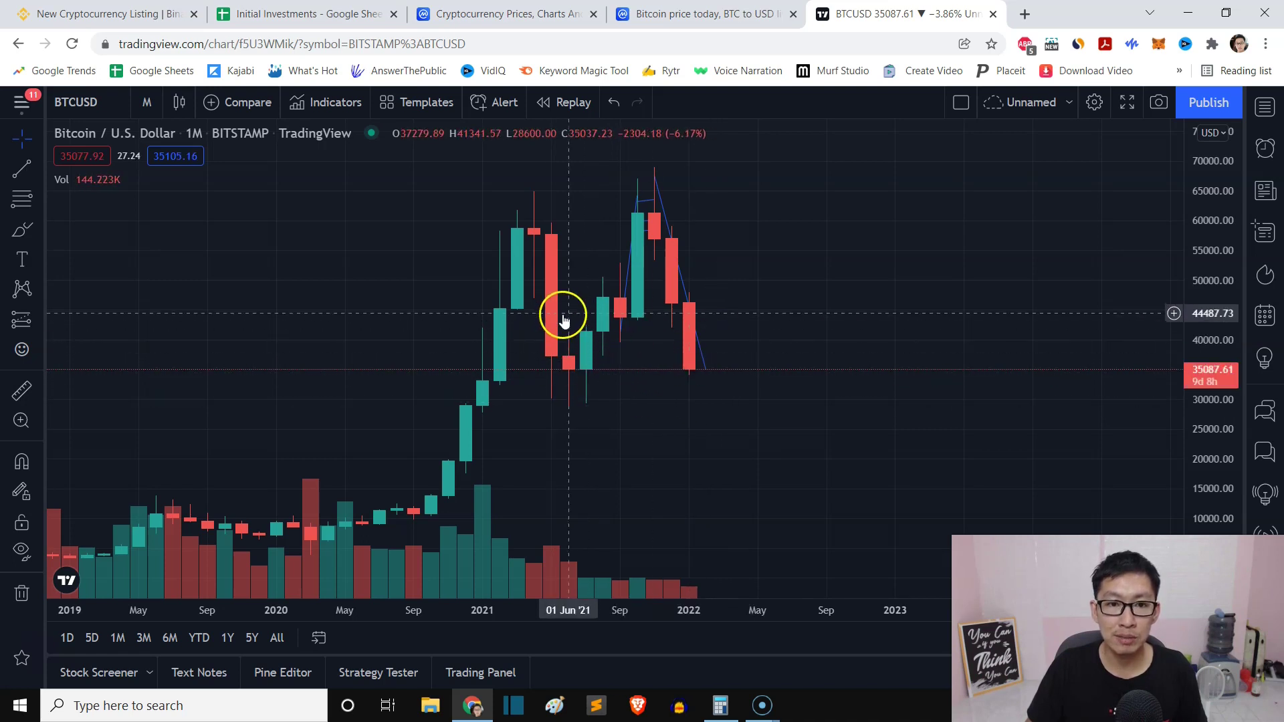
{"action": "left_click", "coordinate": [687, 373]}
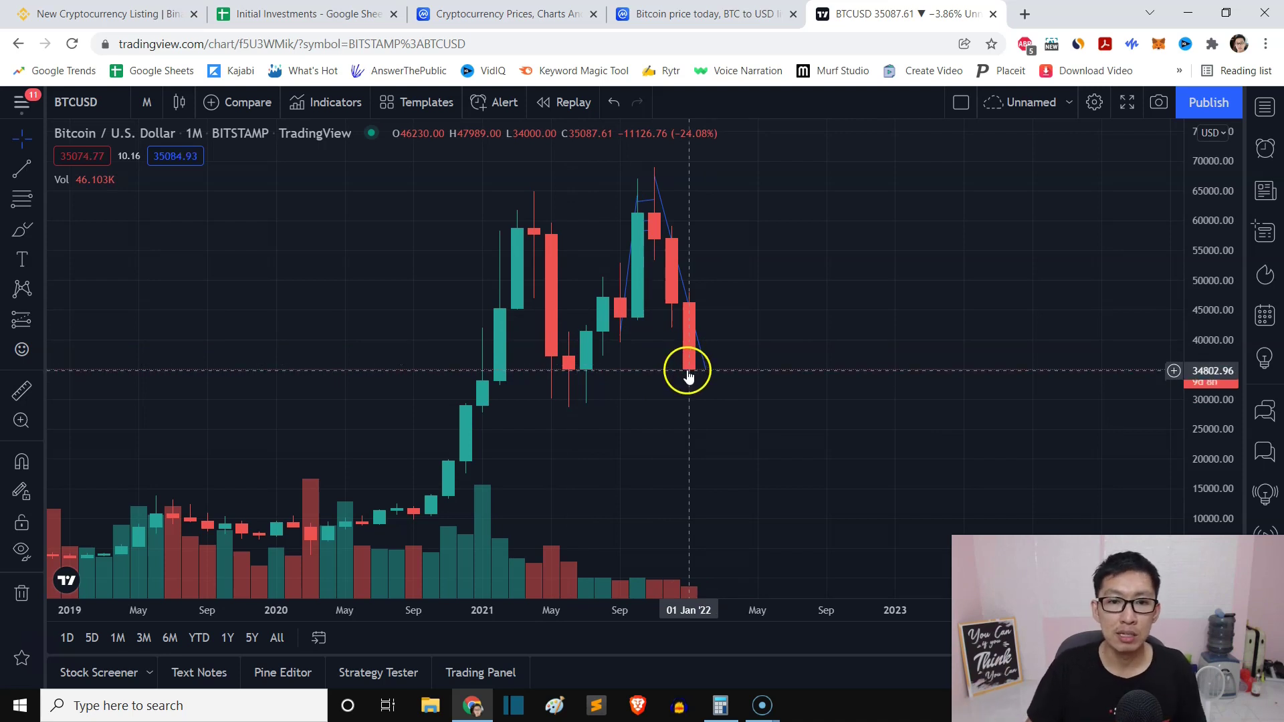
{"action": "left_click", "coordinate": [694, 329]}
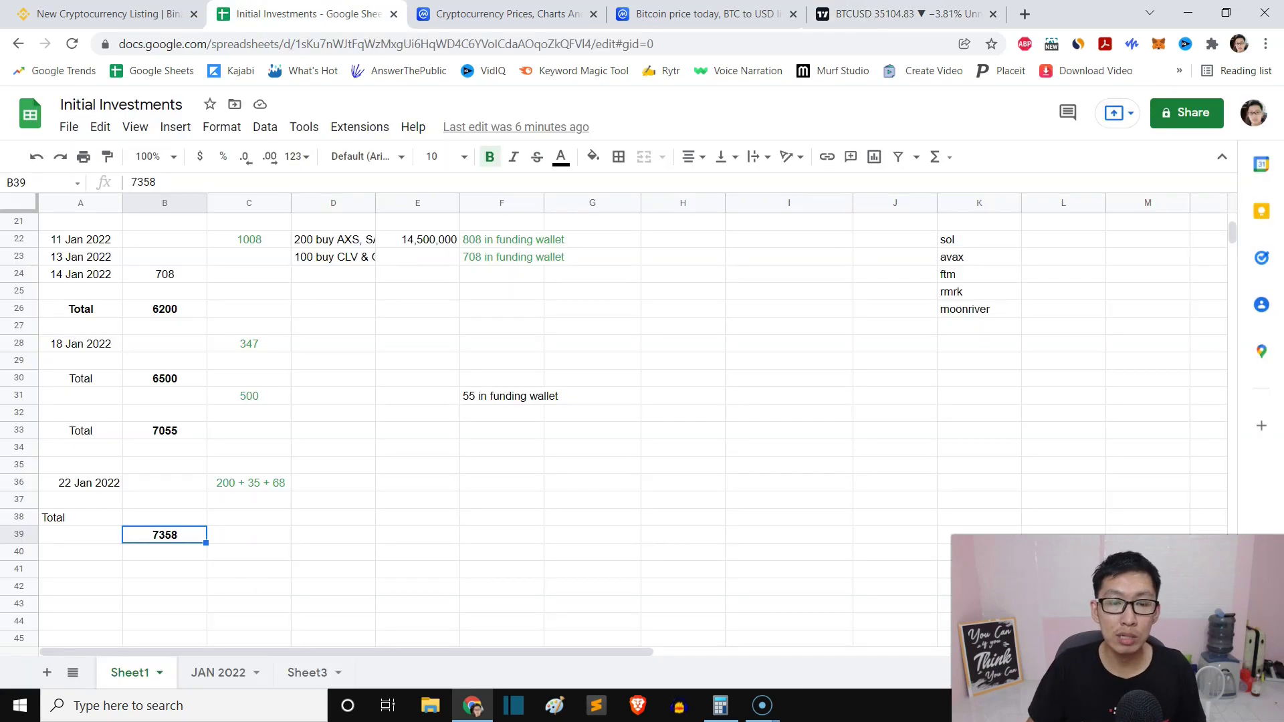
- Review the January 2022 coin purchase amounts in B51:B62 of Sheet1
{"action": "left_click", "coordinate": [301, 14]}
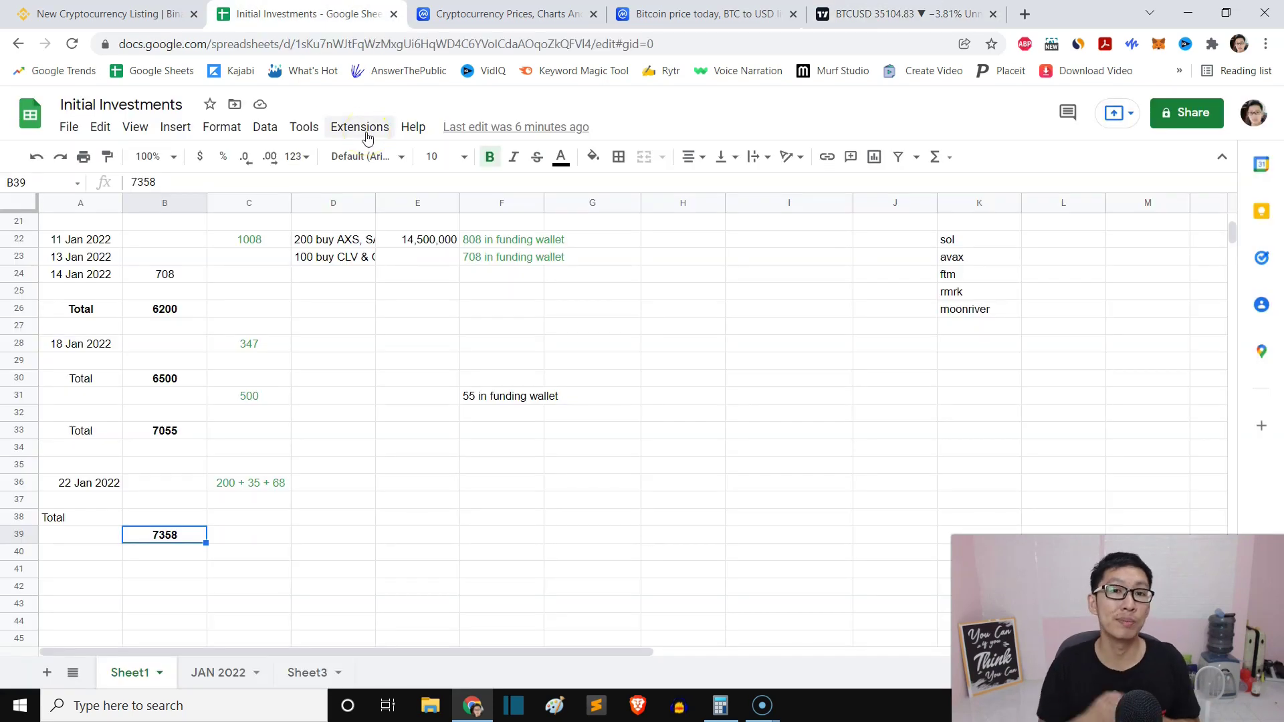
{"action": "scroll", "coordinate": [422, 354], "scroll_direction": "down", "scroll_amount": 6}
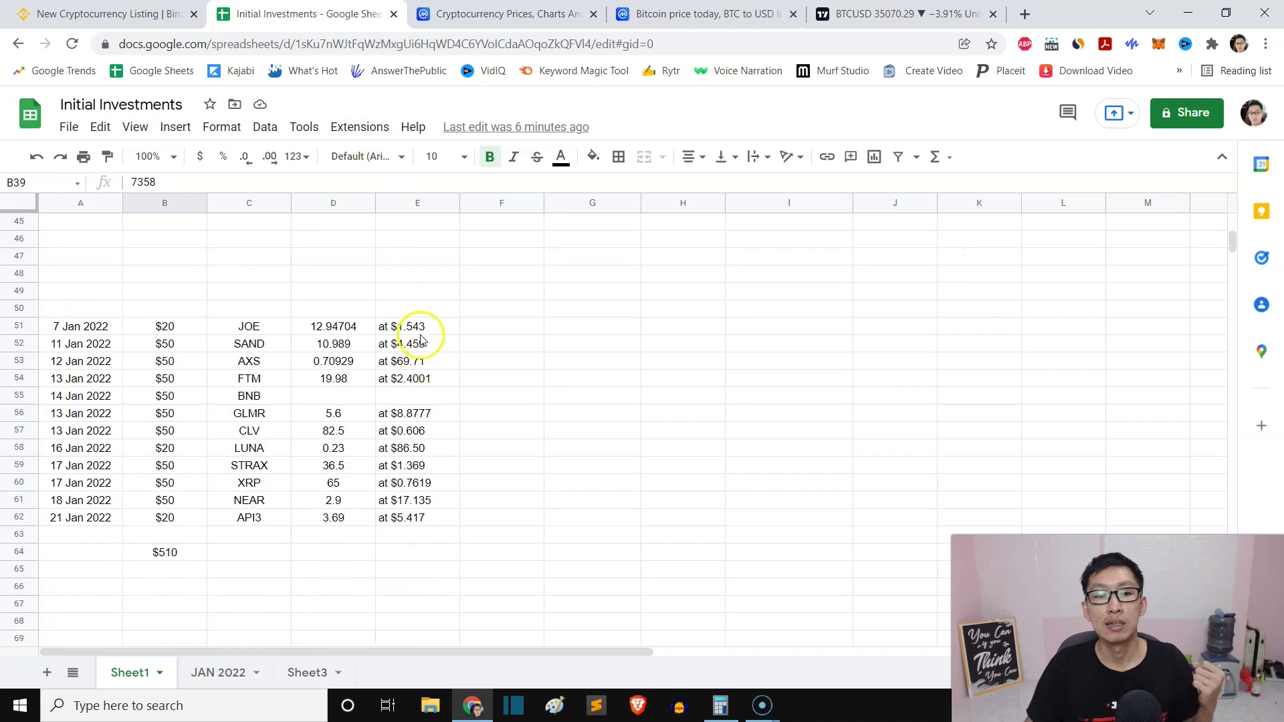
{"action": "left_click", "coordinate": [502, 304]}
{"action": "left_click_drag", "start_coordinate": [171, 328], "coordinate": [192, 527]}
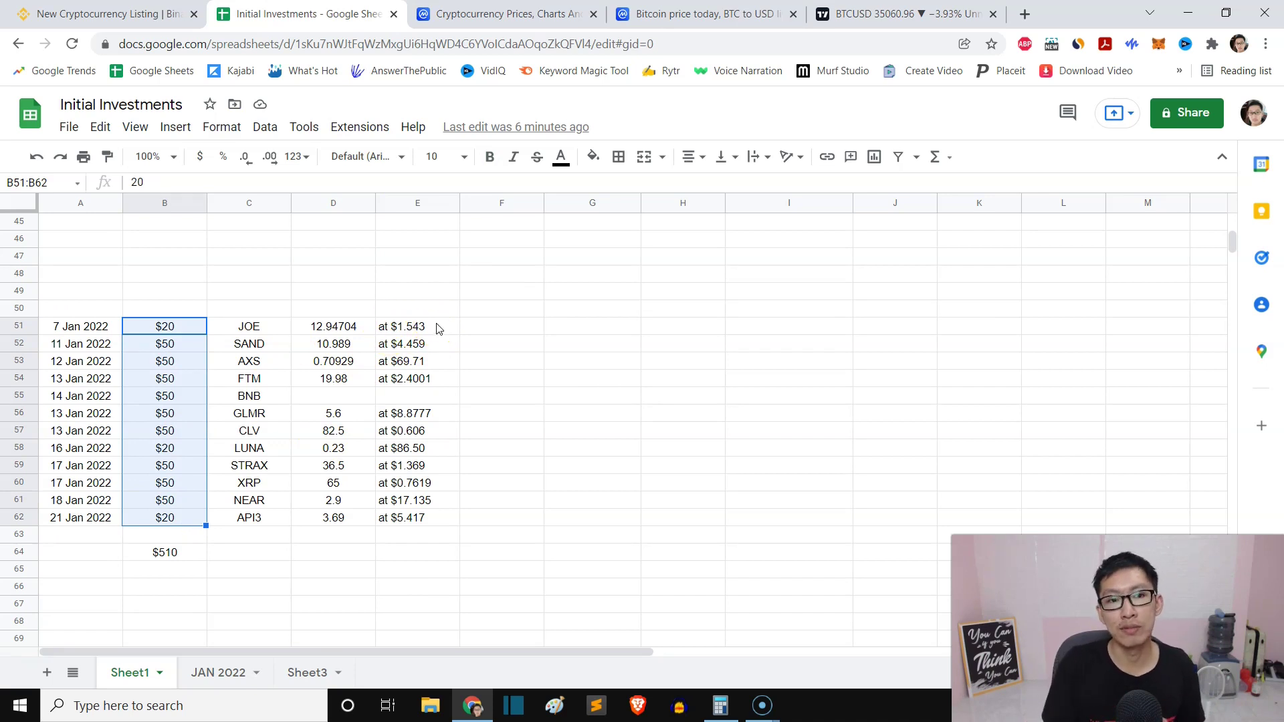
- Review the individual January 2022 purchase amounts around the AXS and FTM rows in column B of Sheet1
{"action": "left_click", "coordinate": [242, 378]}
{"action": "left_click", "coordinate": [185, 383]}
{"action": "left_click", "coordinate": [169, 365]}
{"action": "left_click", "coordinate": [166, 395]}
{"action": "left_click", "coordinate": [171, 366]}
{"action": "left_click", "coordinate": [169, 385]}
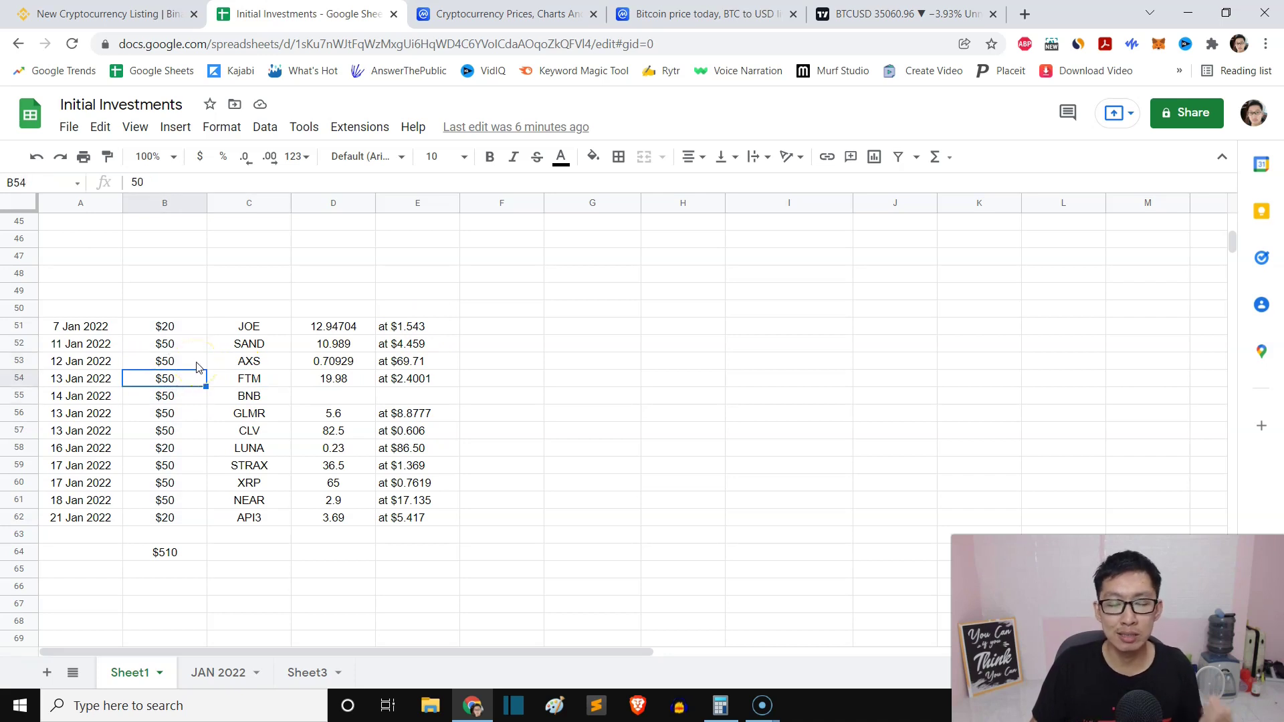
{"action": "left_click", "coordinate": [178, 364]}
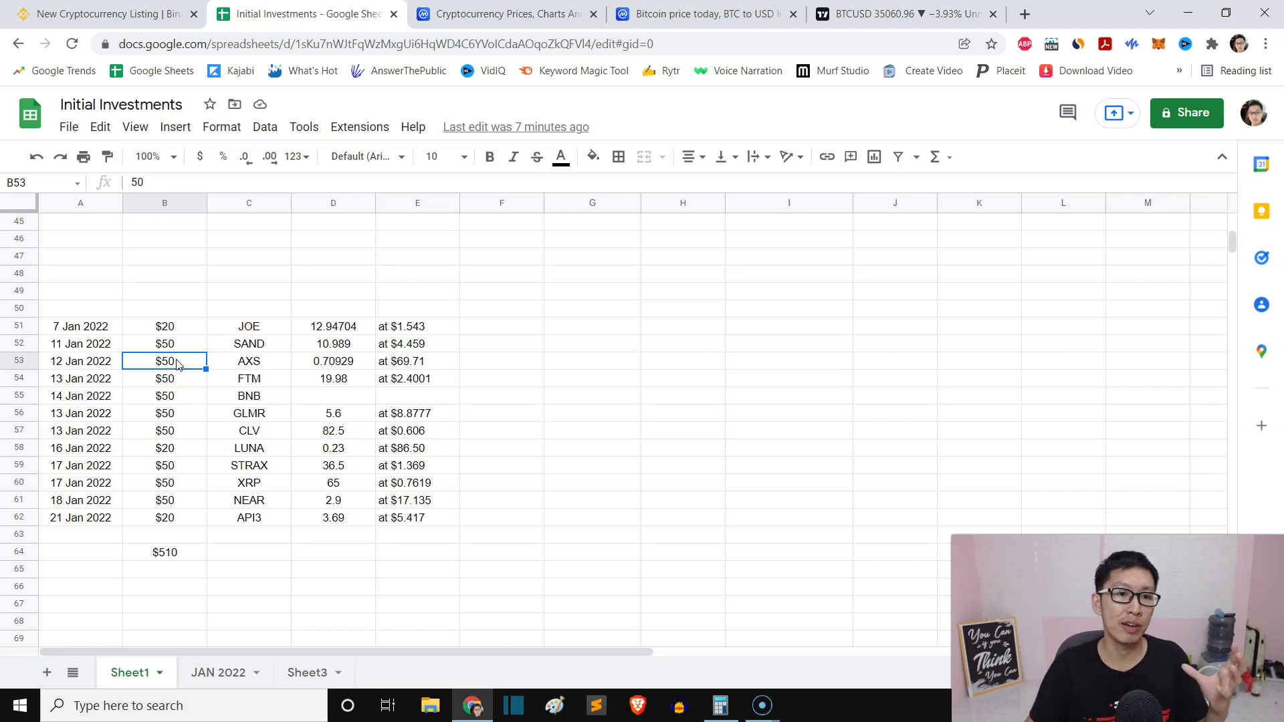
{"action": "left_click", "coordinate": [179, 379]}
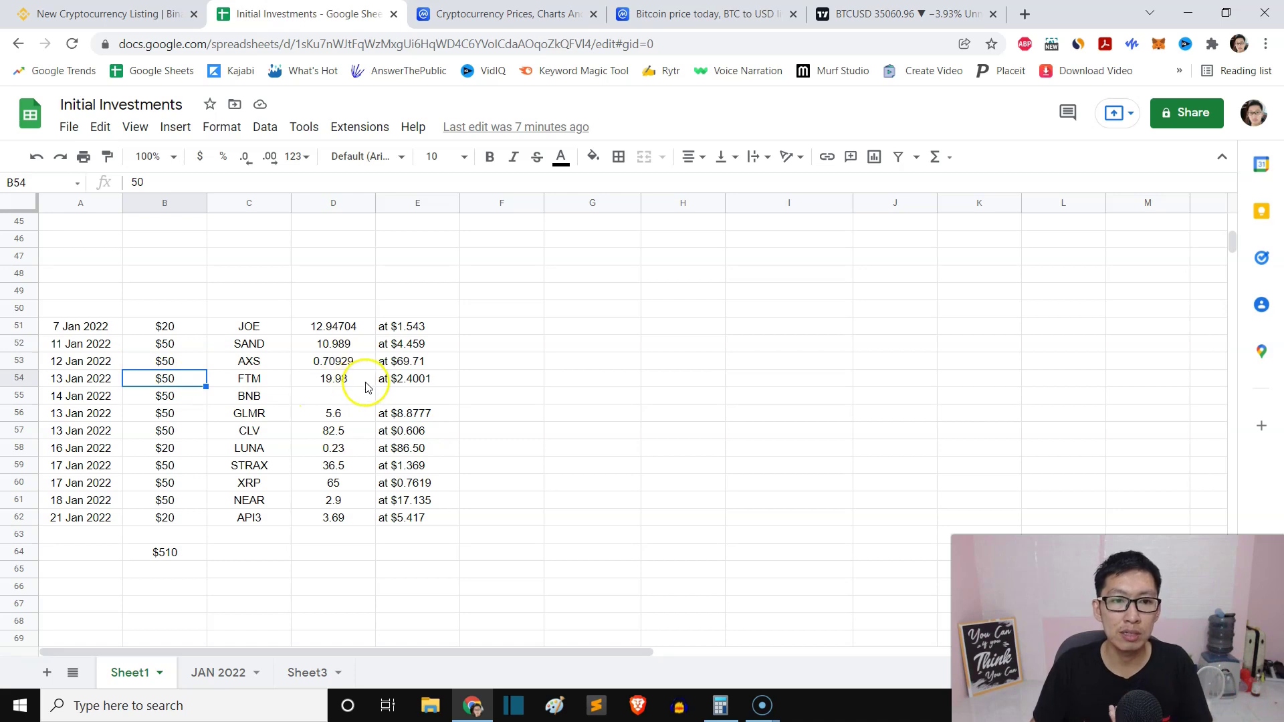
- Compare the seven-day Fantom to USD chart on CoinMarketCap with the later coin purchases in B56:B62 of Sheet1
{"action": "left_click", "coordinate": [703, 13]}
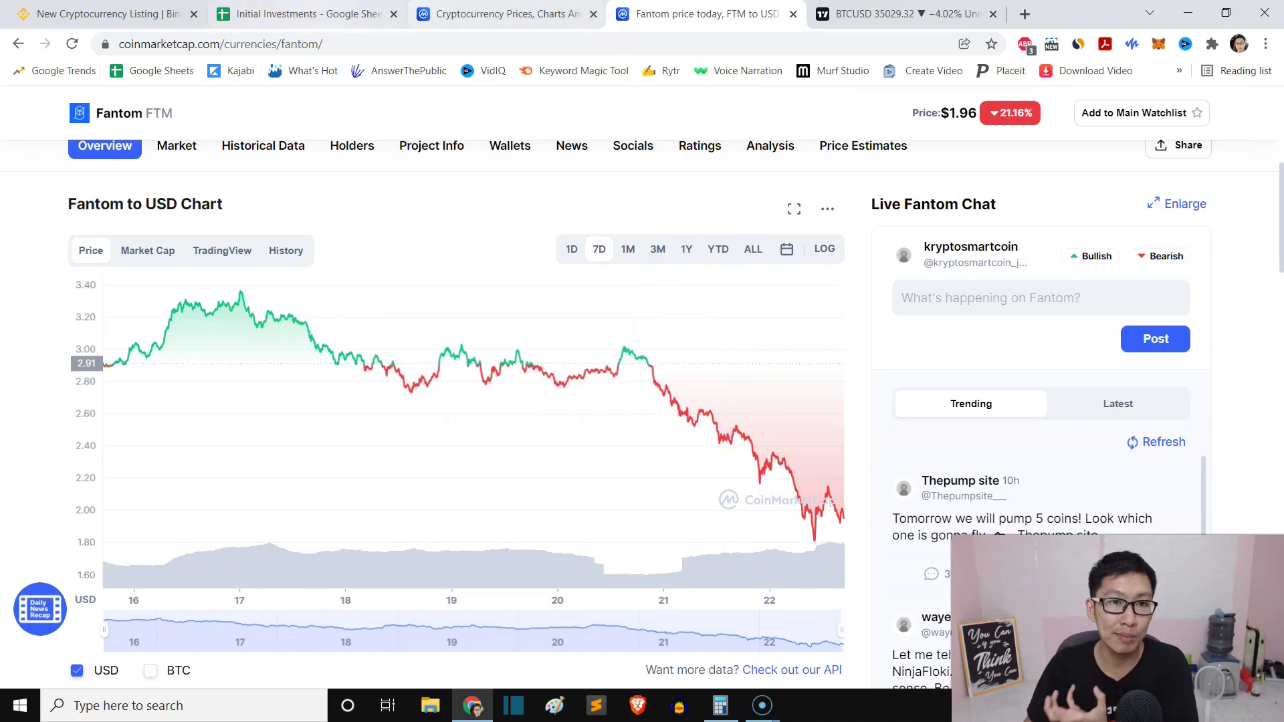
{"action": "left_click", "coordinate": [304, 14]}
{"action": "left_click", "coordinate": [333, 579]}
{"action": "left_click", "coordinate": [138, 452]}
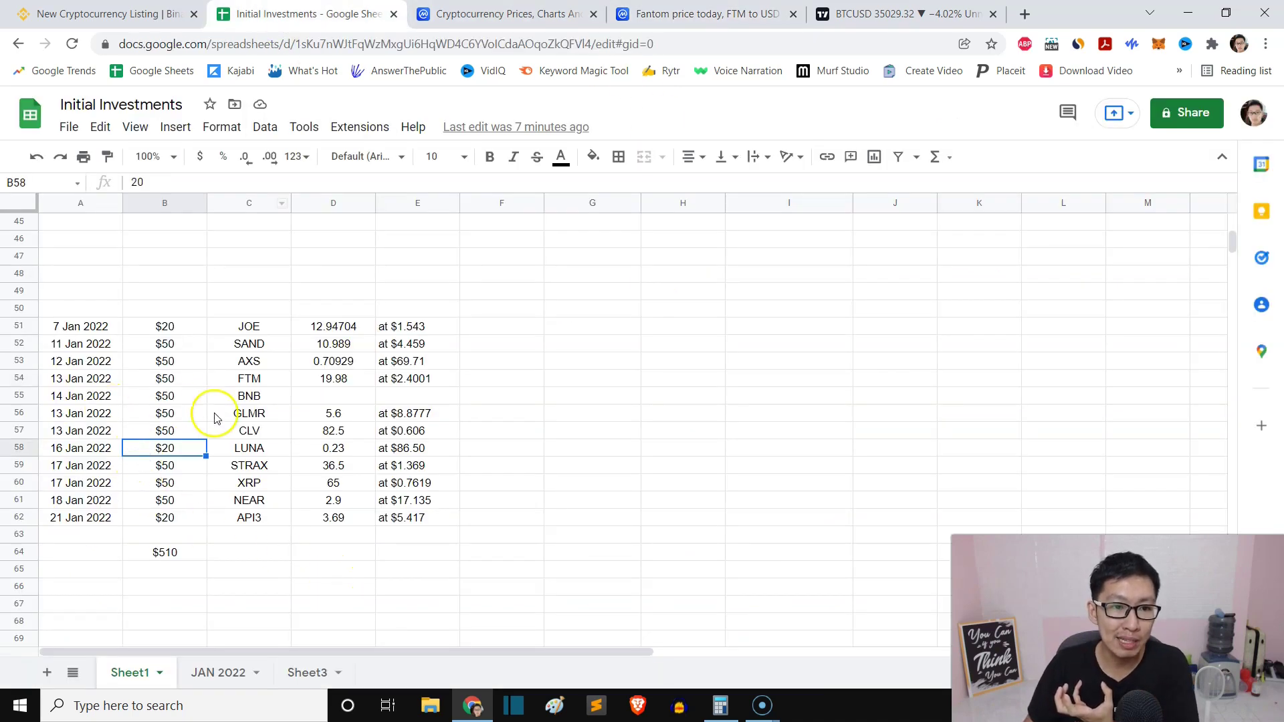
{"action": "left_click_drag", "start_coordinate": [175, 413], "coordinate": [172, 517]}
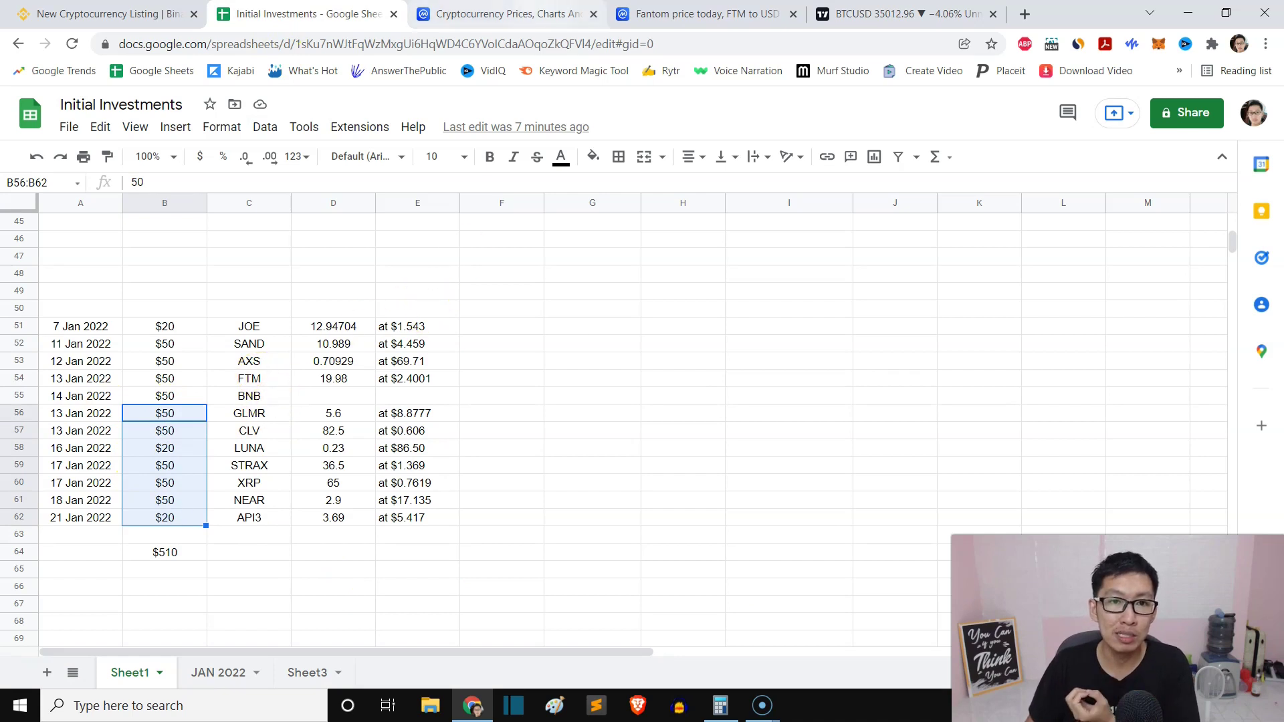
{"action": "left_click", "coordinate": [699, 13]}
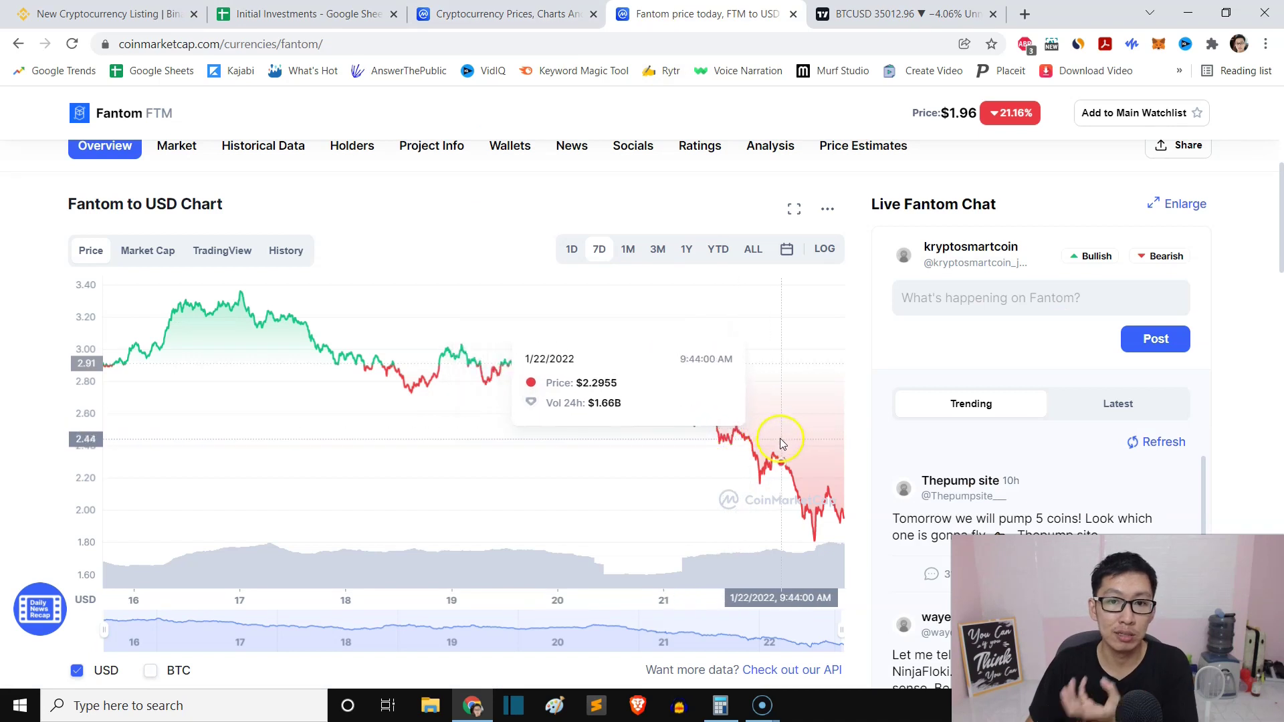
{"action": "key", "text": "ctrl+2"}
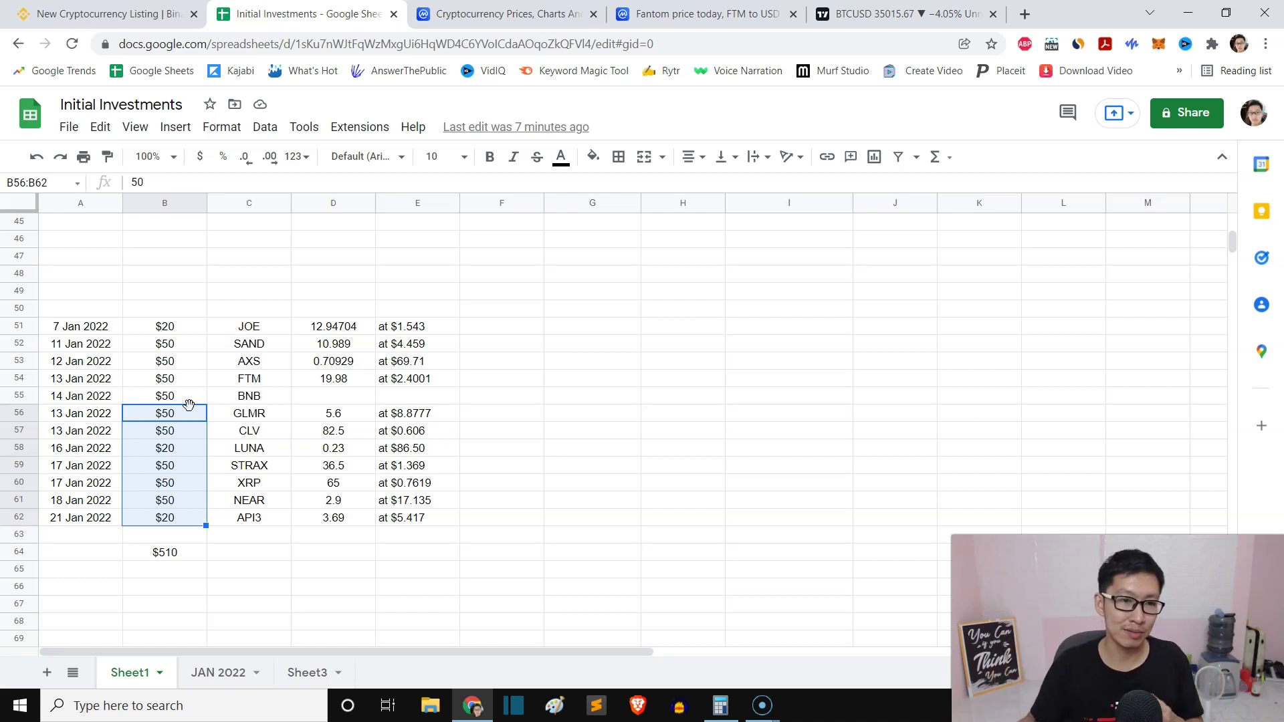
{"action": "left_click", "coordinate": [143, 410]}
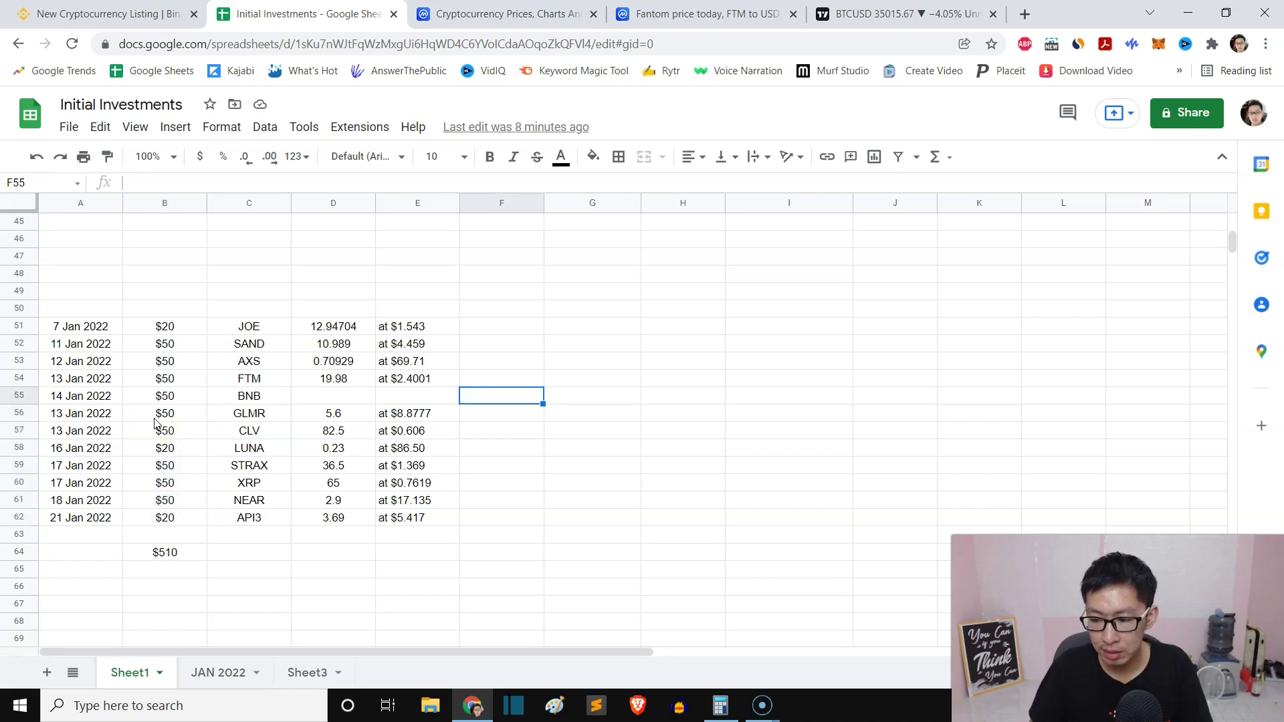
- Open the ATA/USDT strategy in the Royal Q app and view its strategy mode options without changing them
{"action": "scroll", "coordinate": [154, 421], "scroll_direction": "up", "scroll_amount": 5}
{"action": "scroll", "coordinate": [155, 424], "scroll_direction": "up", "scroll_amount": 5}
{"action": "scroll", "coordinate": [155, 423], "scroll_direction": "up", "scroll_amount": 4}
{"action": "scroll", "coordinate": [156, 423], "scroll_direction": "down", "scroll_amount": 4}
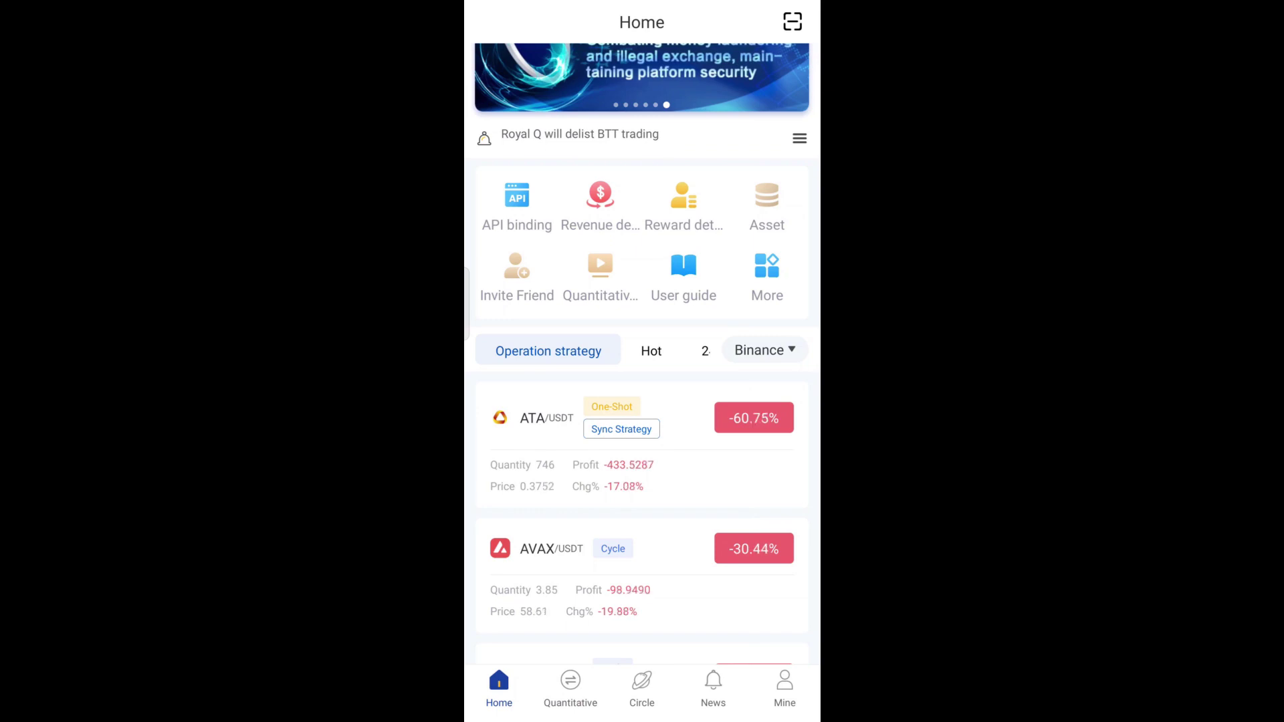
{"action": "left_click", "coordinate": [546, 418]}
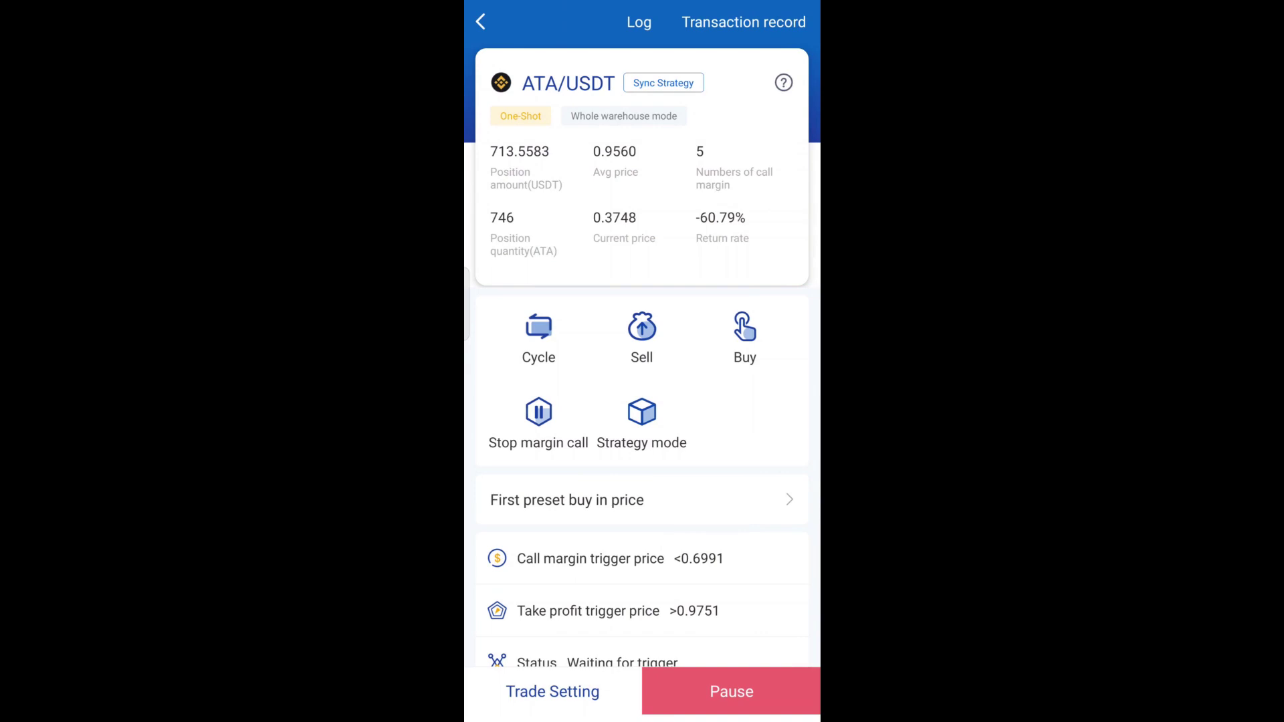
{"action": "left_click", "coordinate": [641, 418]}
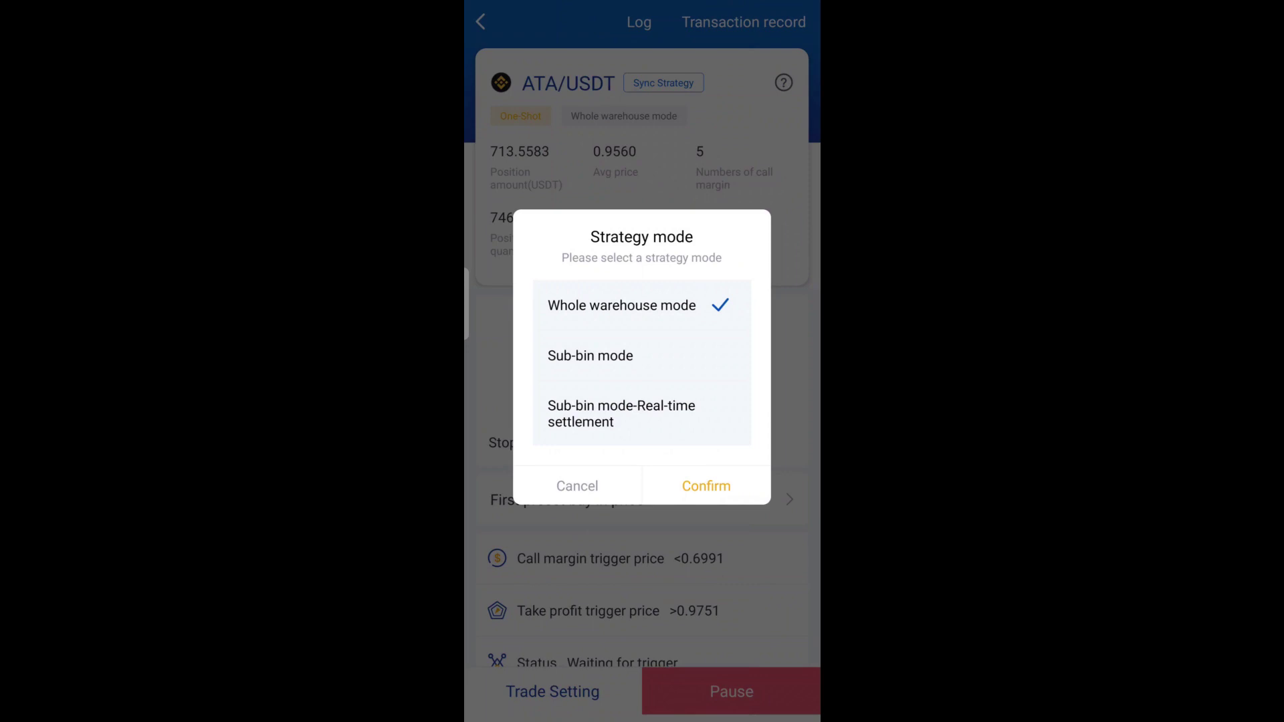
{"action": "key", "text": "Escape"}
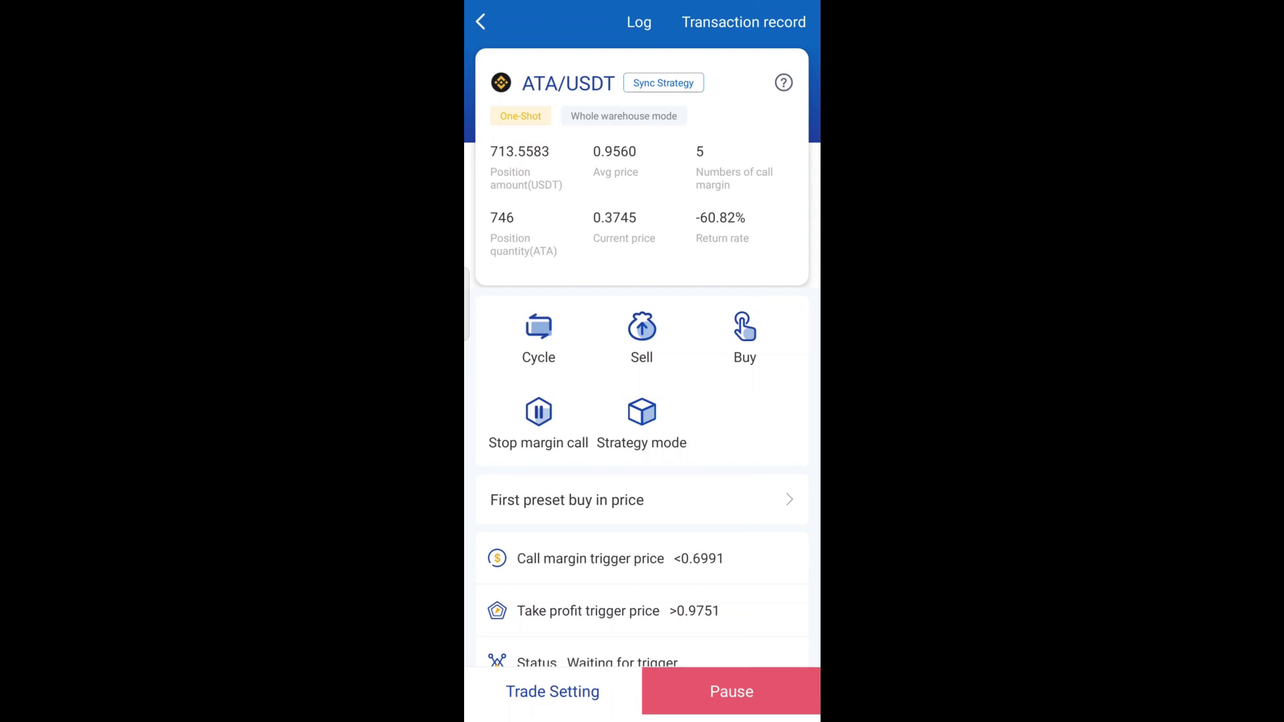
- Review the ATA/USDT transaction record, including the order details of the earliest buy, and return to the home page
{"action": "left_click", "coordinate": [744, 22]}
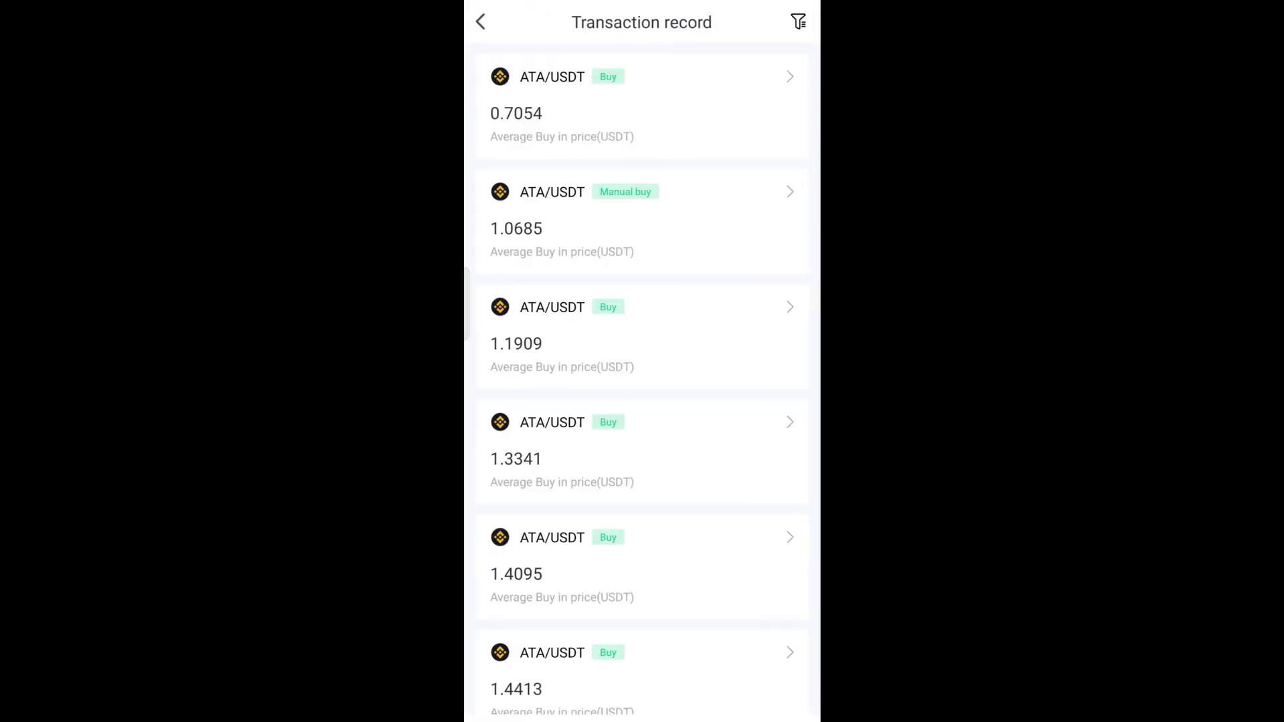
{"action": "scroll", "coordinate": [642, 362], "scroll_direction": "down", "scroll_amount": 3}
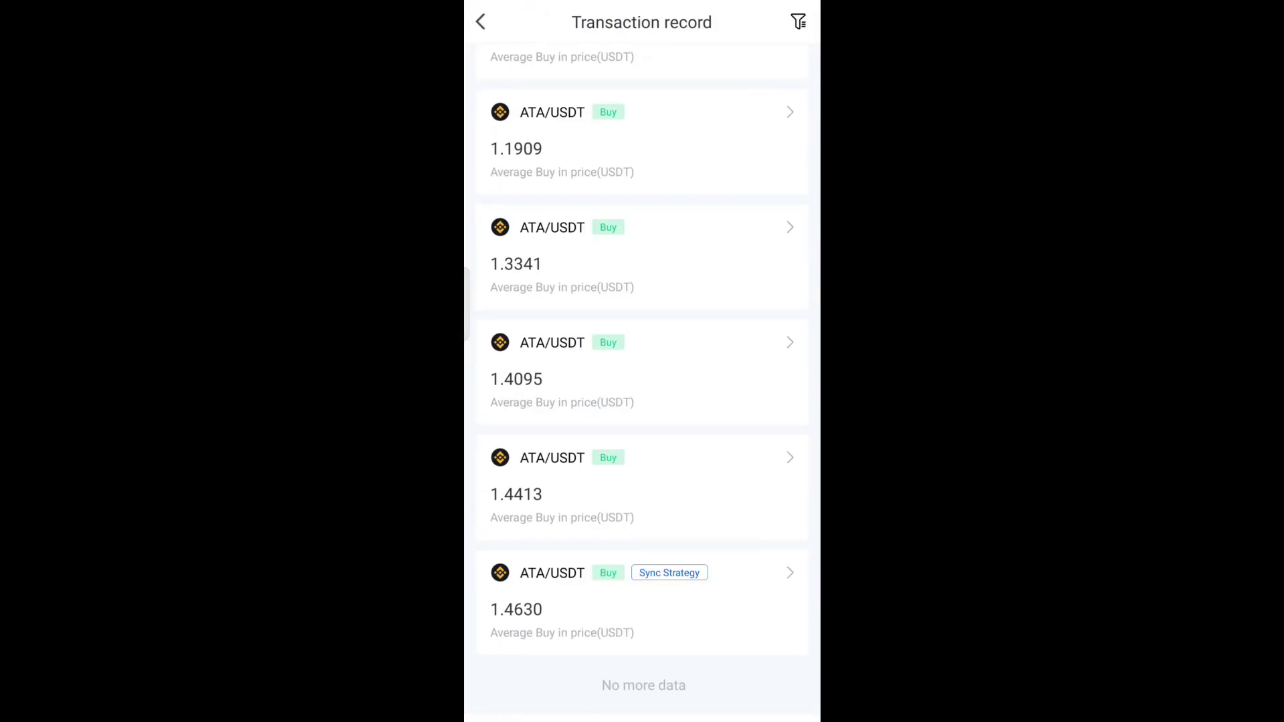
{"action": "scroll", "coordinate": [643, 361], "scroll_direction": "up", "scroll_amount": 3}
{"action": "scroll", "coordinate": [642, 361], "scroll_direction": "down", "scroll_amount": 3}
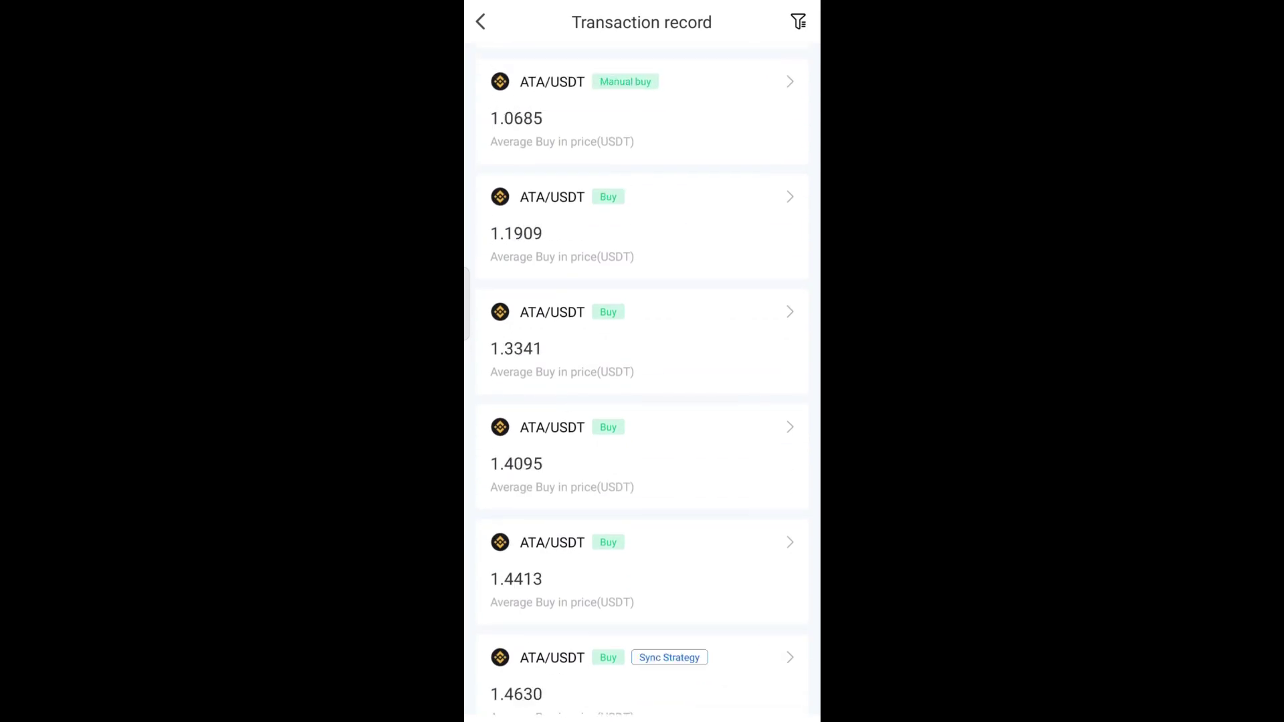
{"action": "scroll", "coordinate": [642, 362], "scroll_direction": "up", "scroll_amount": 3}
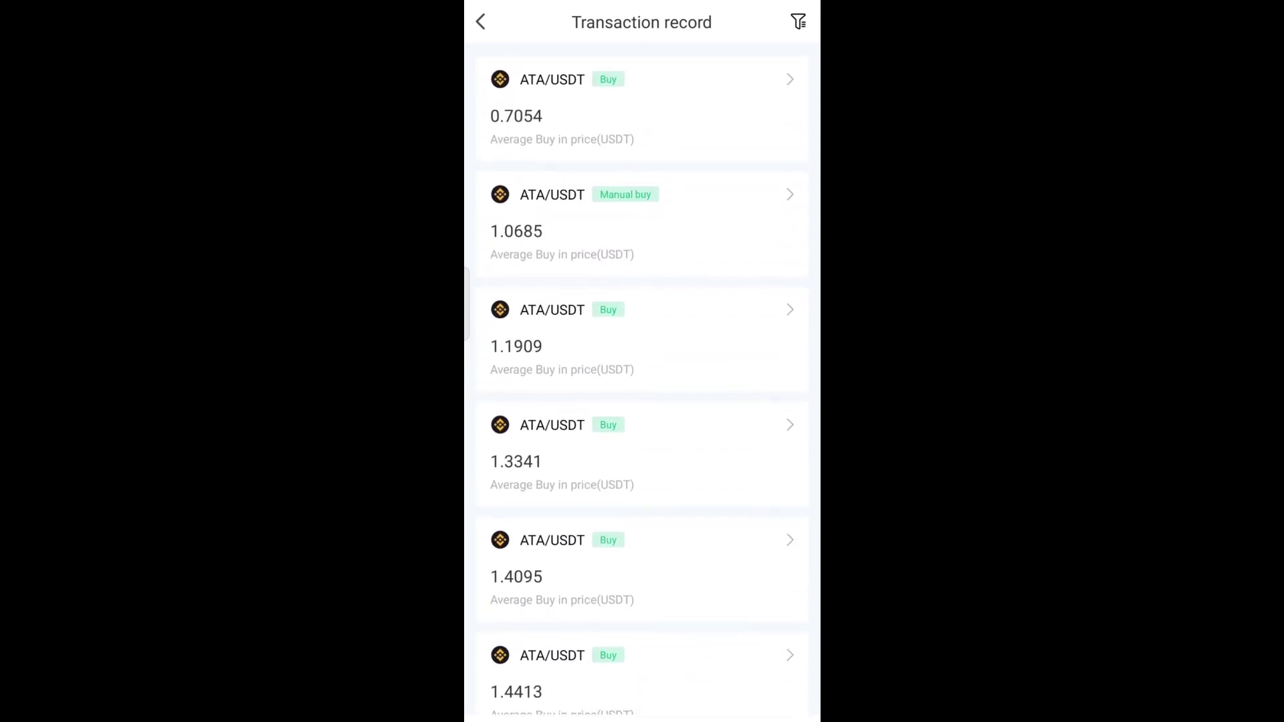
{"action": "scroll", "coordinate": [642, 361], "scroll_direction": "down", "scroll_amount": 3}
{"action": "left_click", "coordinate": [790, 573]}
{"action": "scroll", "coordinate": [642, 361], "scroll_direction": "down", "scroll_amount": 3}
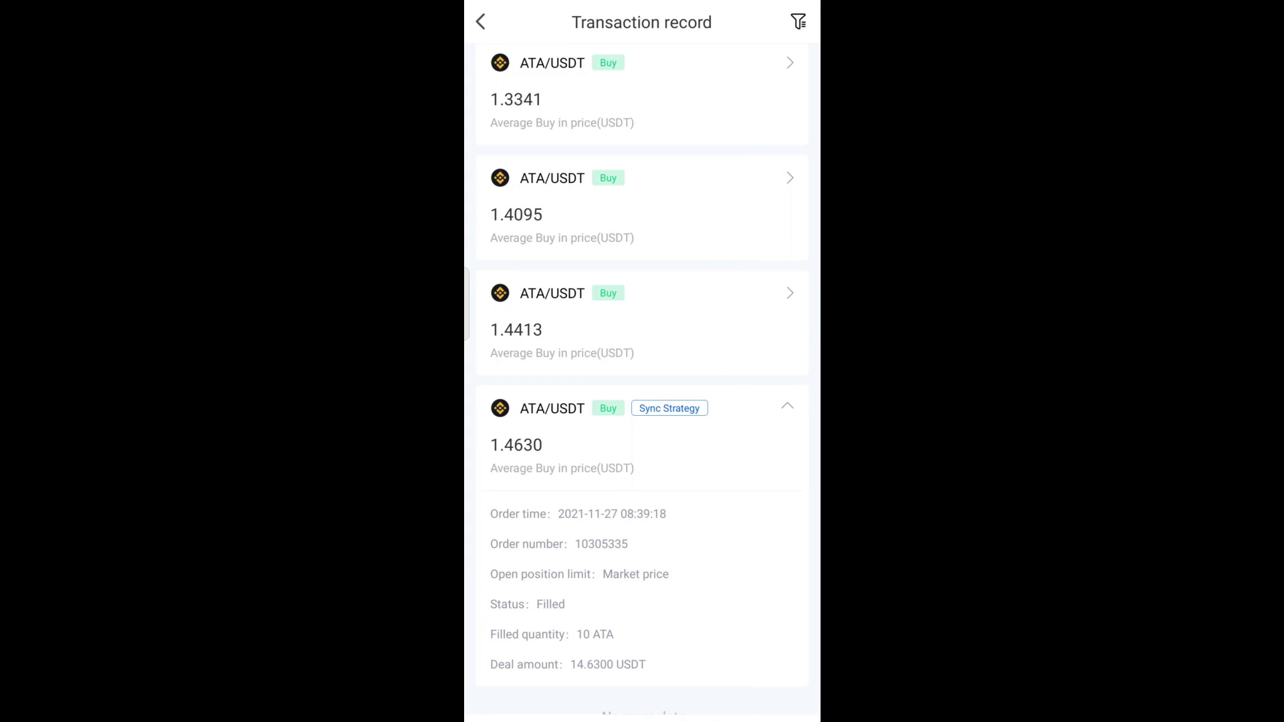
{"action": "key", "text": "Escape"}
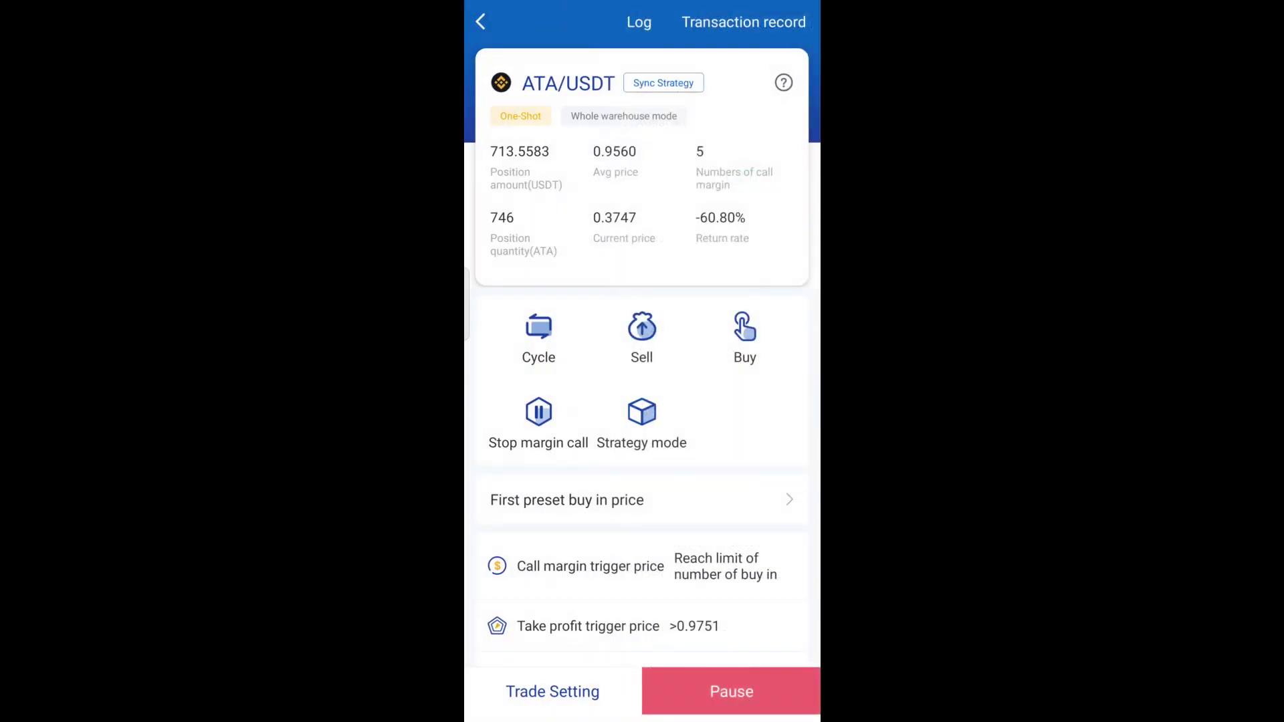
{"action": "key", "text": "Escape"}
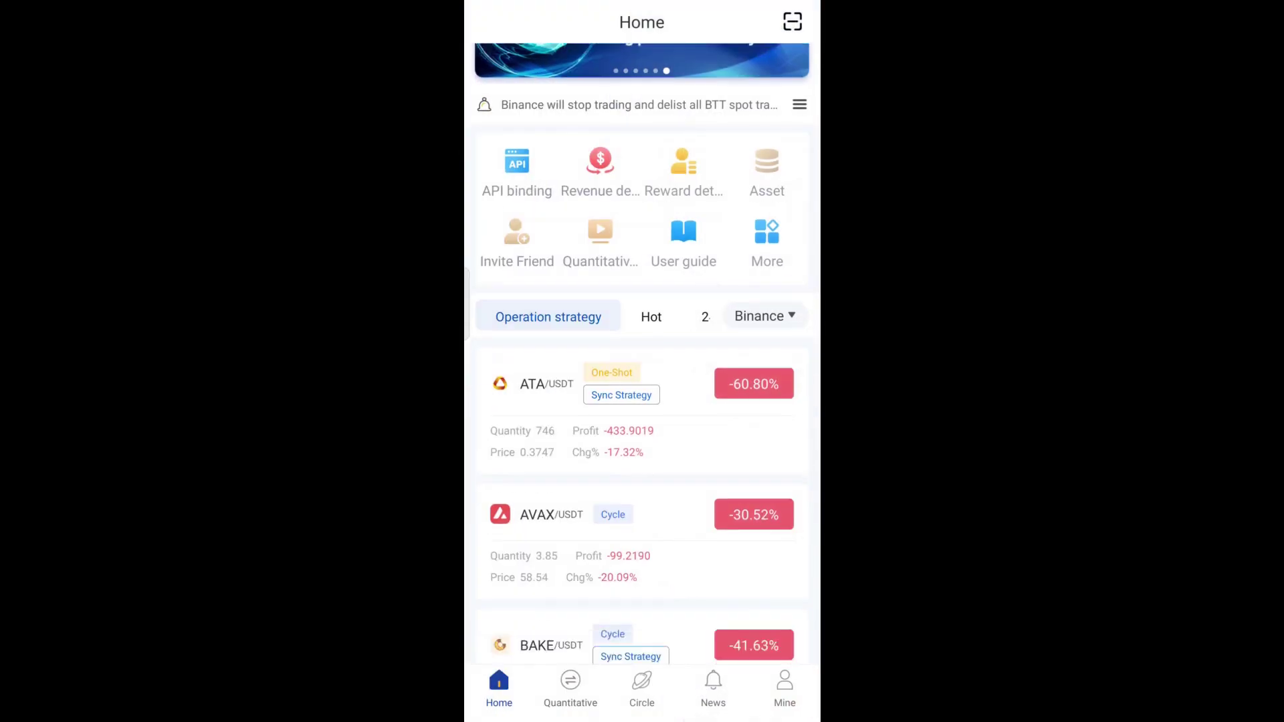
- Open the BAKE/USDT strategy and examine the buy and sub-sell entries in its transaction record
{"action": "scroll", "coordinate": [642, 361], "scroll_direction": "down", "scroll_amount": 2}
{"action": "scroll", "coordinate": [642, 361], "scroll_direction": "down", "scroll_amount": 3}
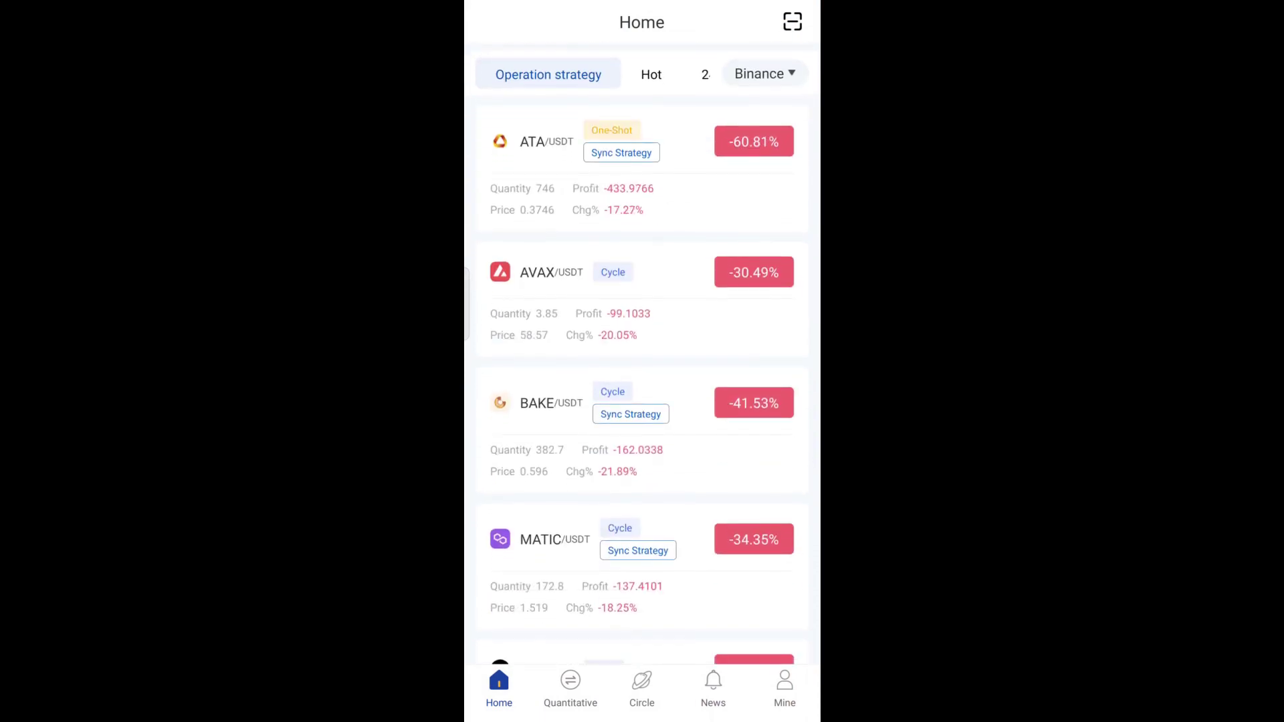
{"action": "left_click", "coordinate": [551, 403]}
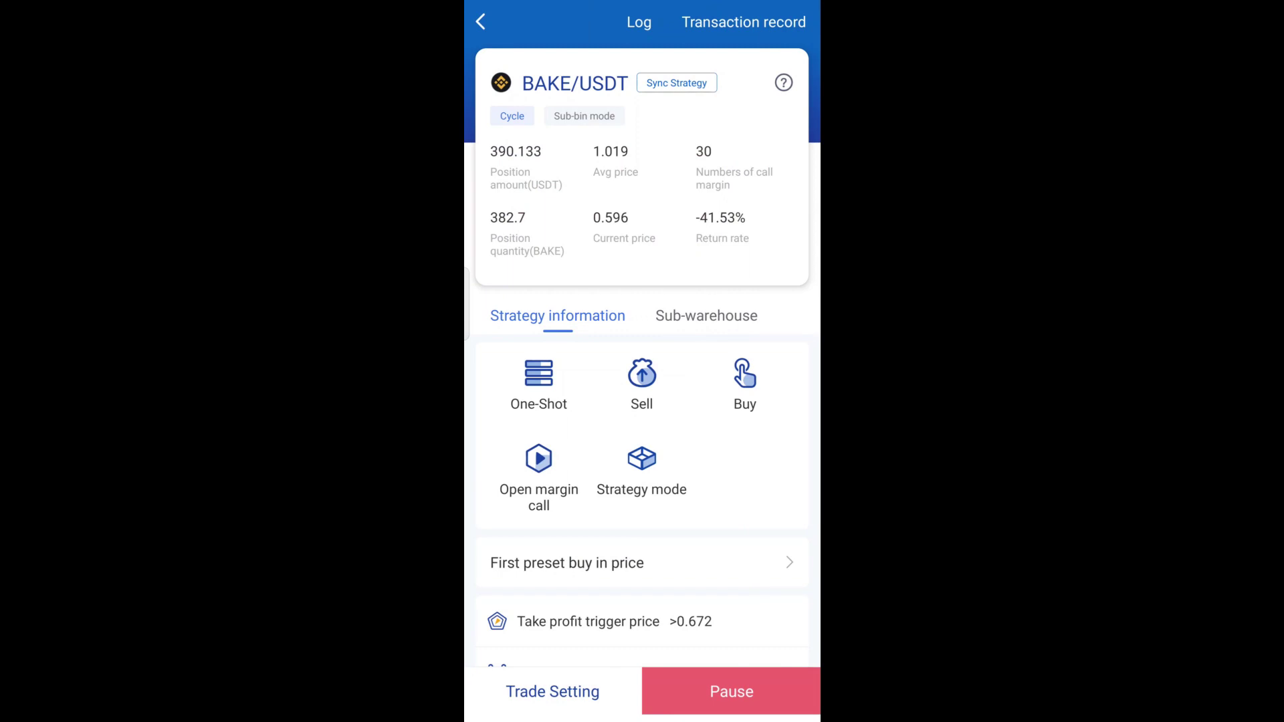
{"action": "left_click", "coordinate": [743, 22]}
{"action": "scroll", "coordinate": [643, 361], "scroll_direction": "down", "scroll_amount": 5}
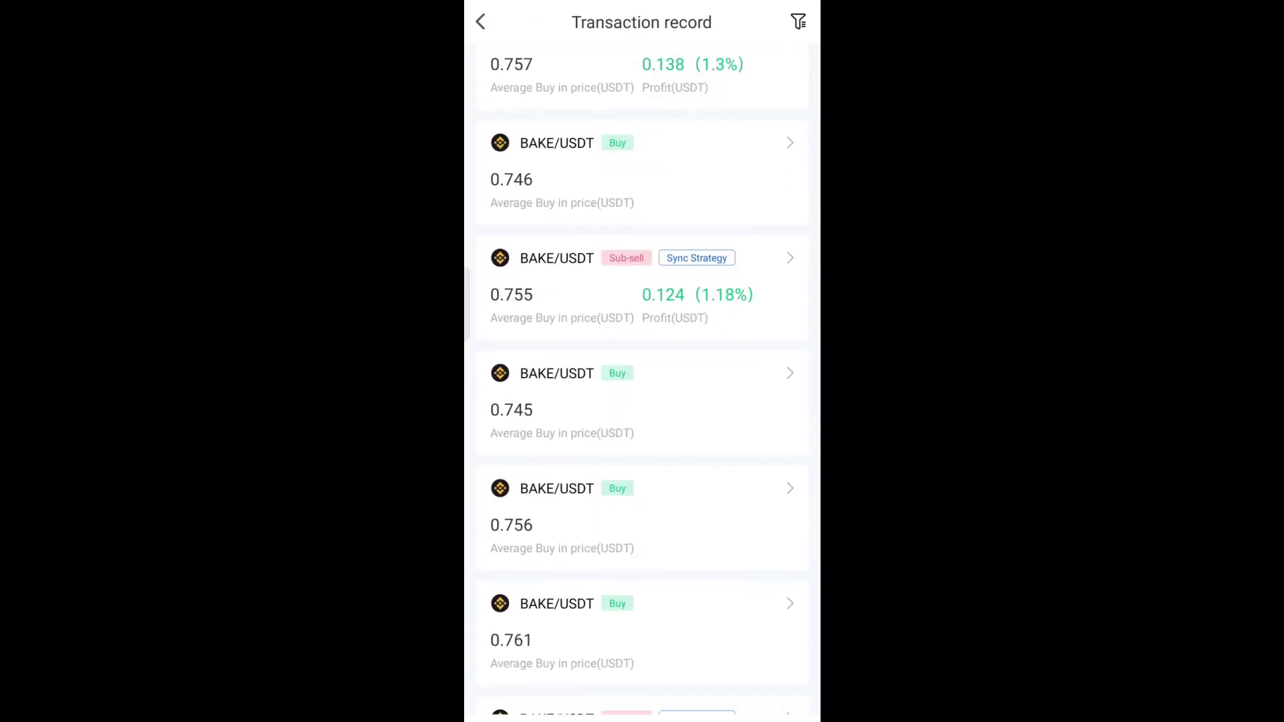
{"action": "scroll", "coordinate": [642, 361], "scroll_direction": "down", "scroll_amount": 5}
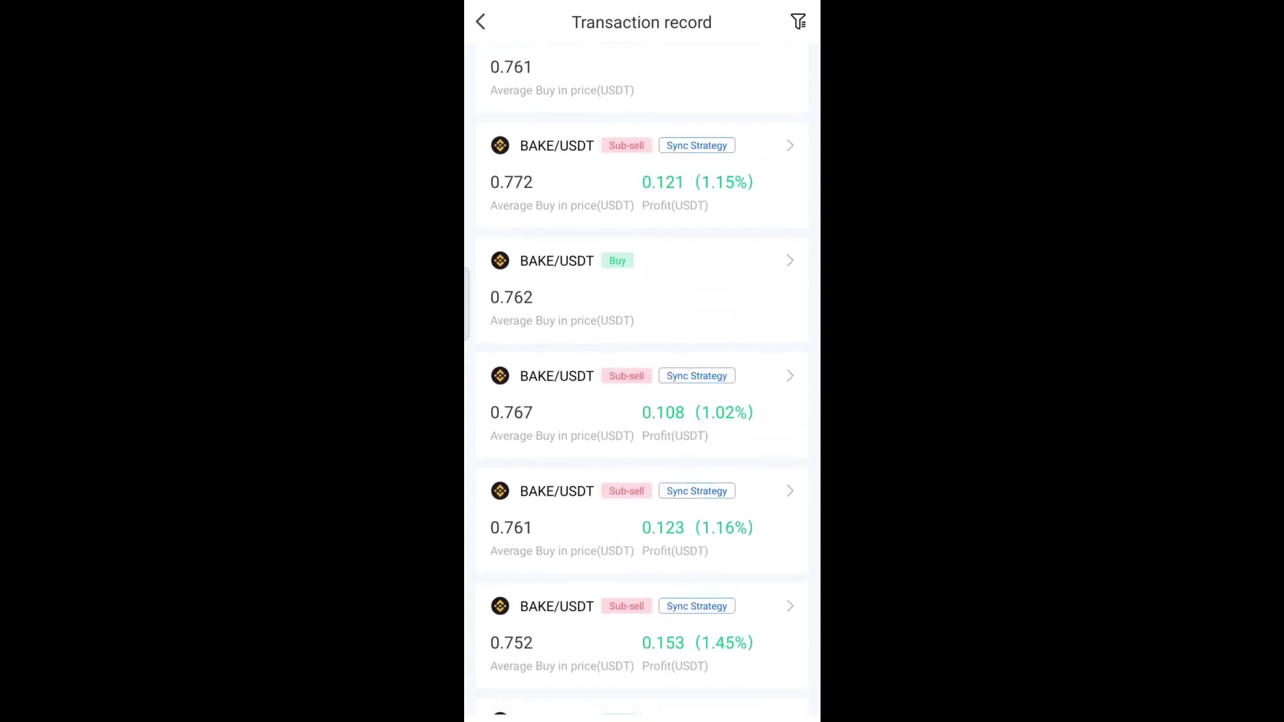
{"action": "scroll", "coordinate": [642, 361], "scroll_direction": "down", "scroll_amount": 5}
{"action": "scroll", "coordinate": [642, 361], "scroll_direction": "down", "scroll_amount": 5}
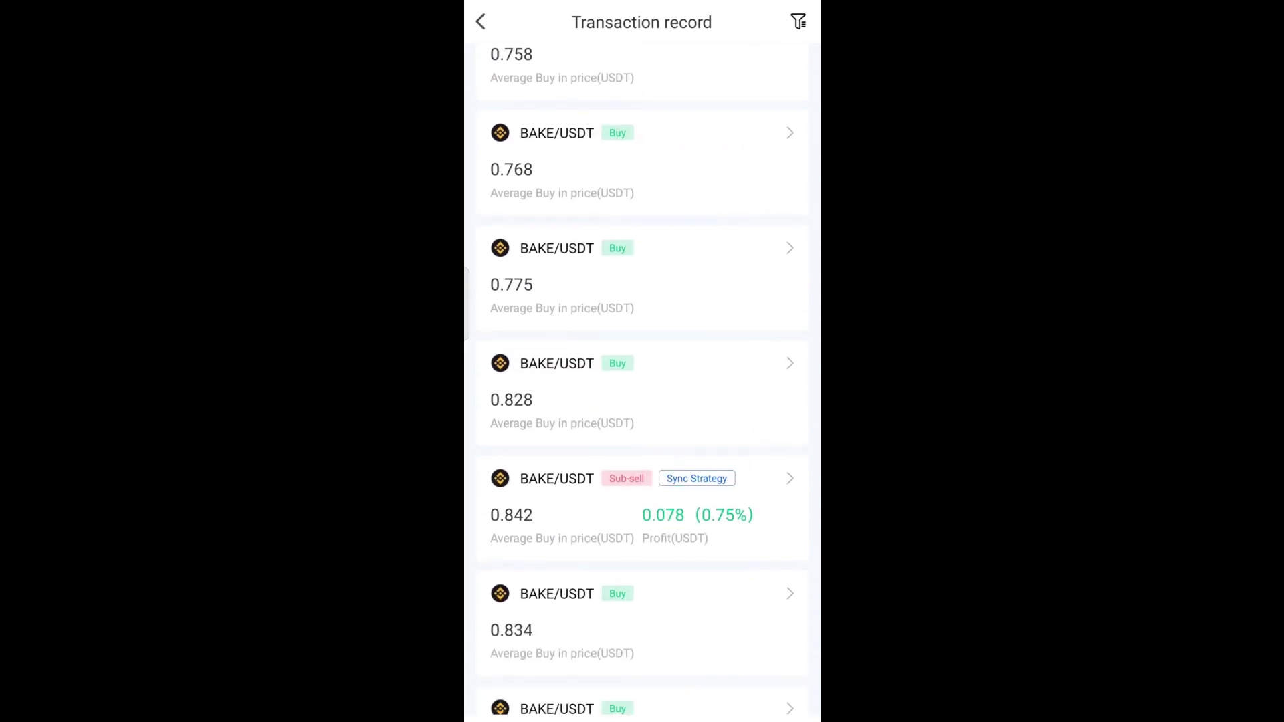
{"action": "scroll", "coordinate": [643, 361], "scroll_direction": "down", "scroll_amount": 5}
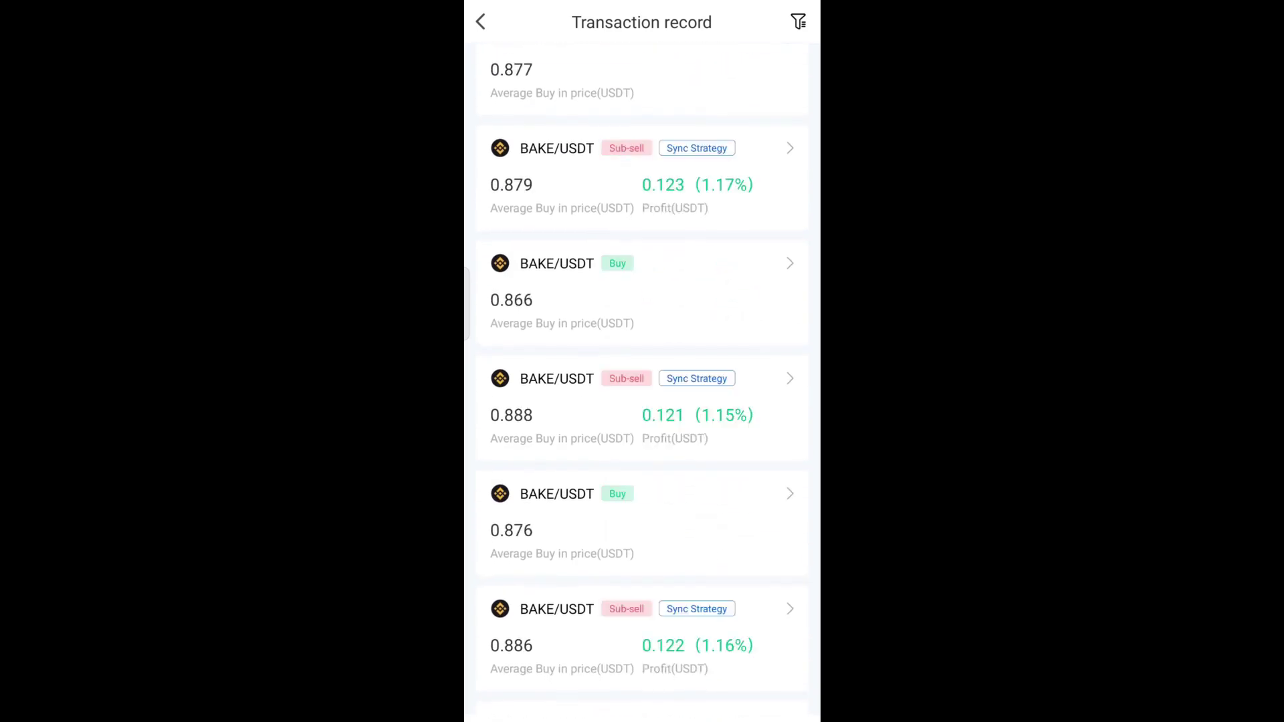
{"action": "scroll", "coordinate": [642, 361], "scroll_direction": "down", "scroll_amount": 5}
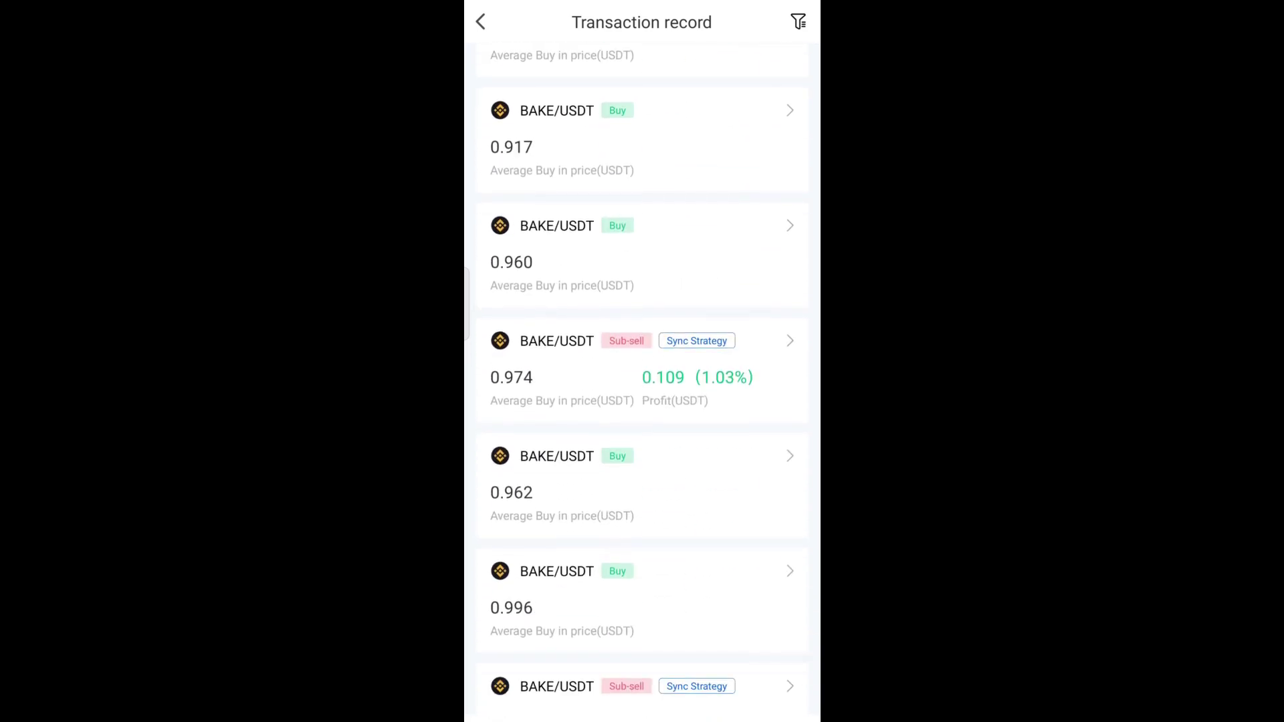
{"action": "scroll", "coordinate": [642, 361], "scroll_direction": "up", "scroll_amount": 5}
{"action": "scroll", "coordinate": [642, 361], "scroll_direction": "up", "scroll_amount": 10}
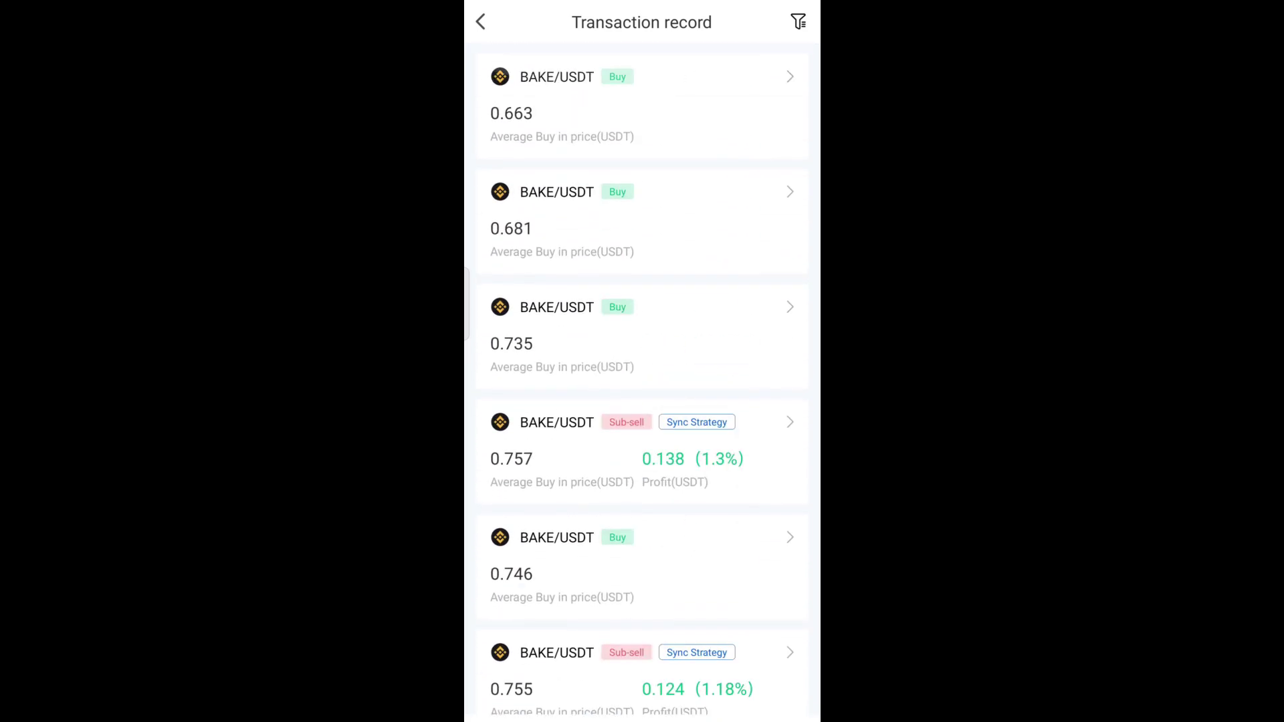
- Filter the BAKE/USDT transaction record to sell orders only and examine the profit of each sub-sell
{"action": "left_click", "coordinate": [798, 21]}
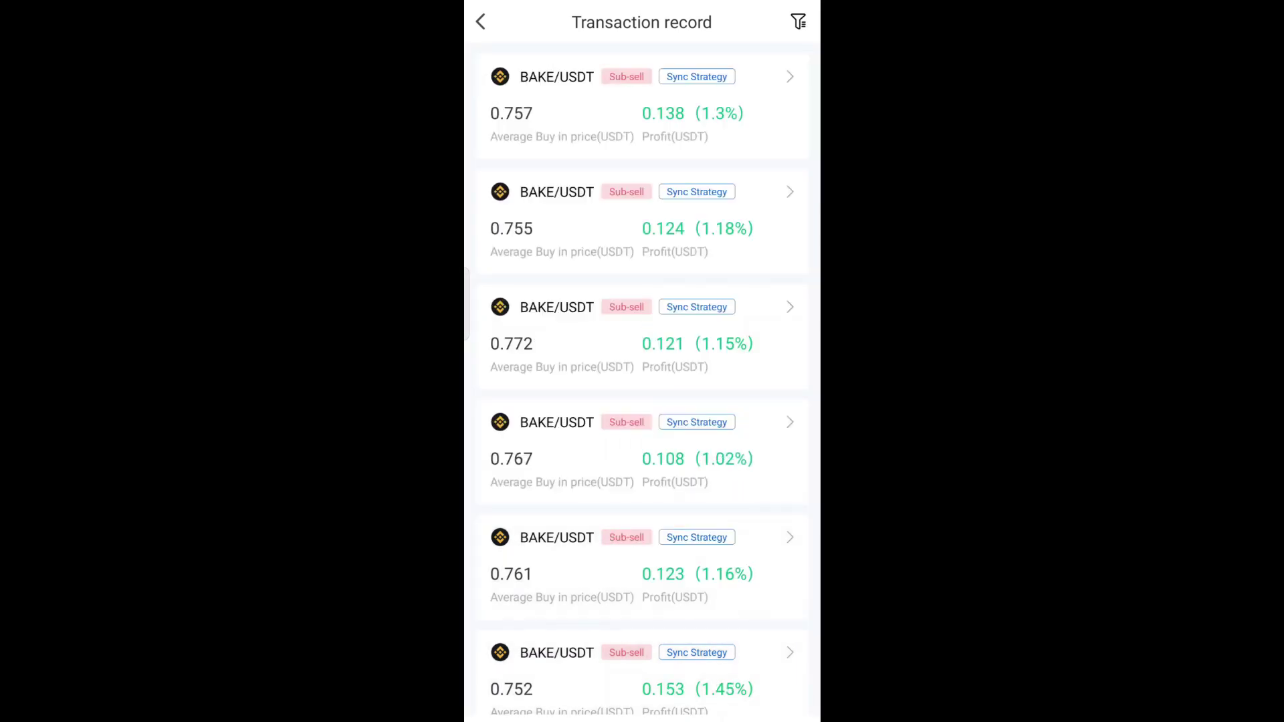
{"action": "scroll", "coordinate": [642, 361], "scroll_direction": "down", "scroll_amount": 3}
{"action": "scroll", "coordinate": [642, 361], "scroll_direction": "up", "scroll_amount": 3}
{"action": "scroll", "coordinate": [642, 361], "scroll_direction": "down", "scroll_amount": 2}
{"action": "scroll", "coordinate": [642, 361], "scroll_direction": "down", "scroll_amount": 9}
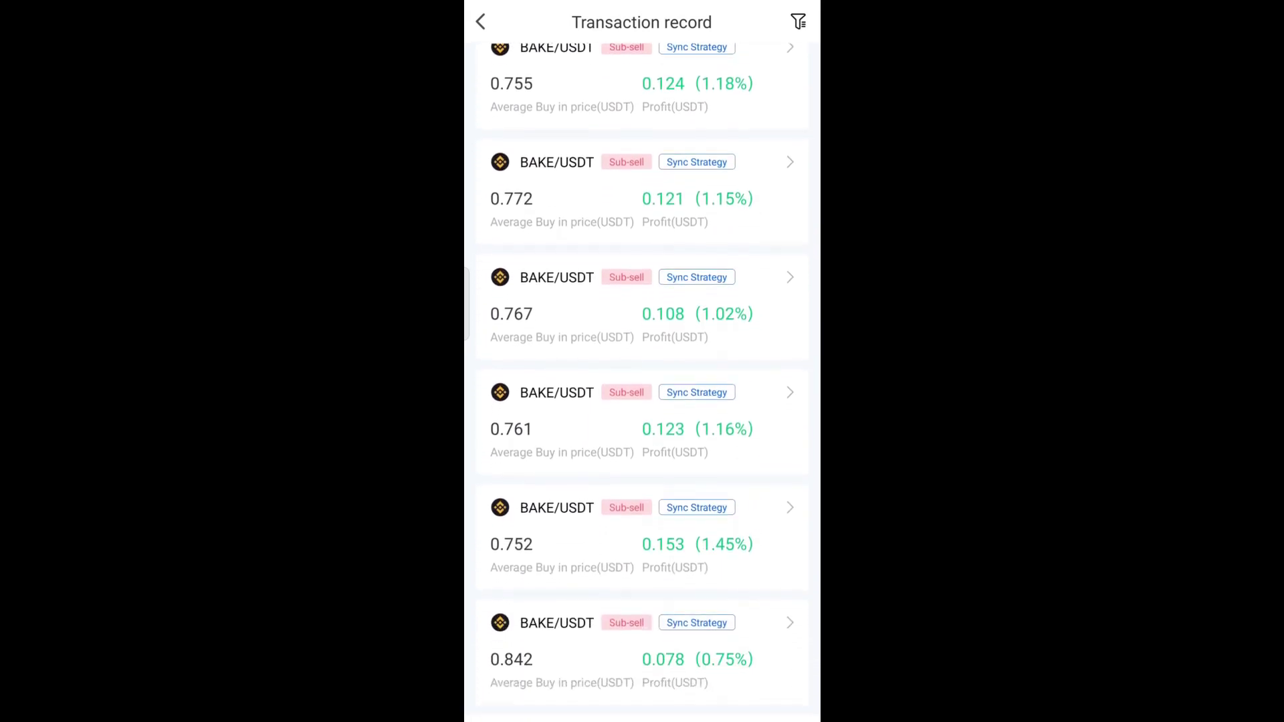
{"action": "scroll", "coordinate": [642, 361], "scroll_direction": "down", "scroll_amount": 20}
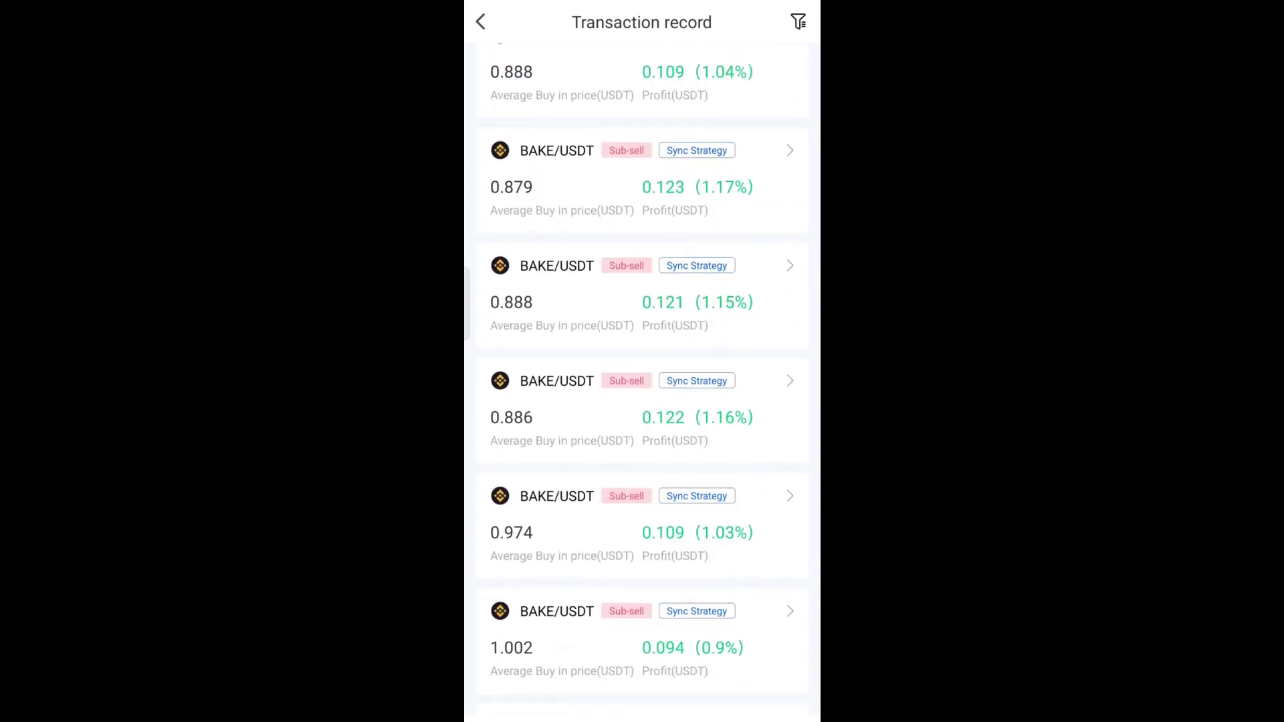
{"action": "scroll", "coordinate": [642, 361], "scroll_direction": "down", "scroll_amount": 20}
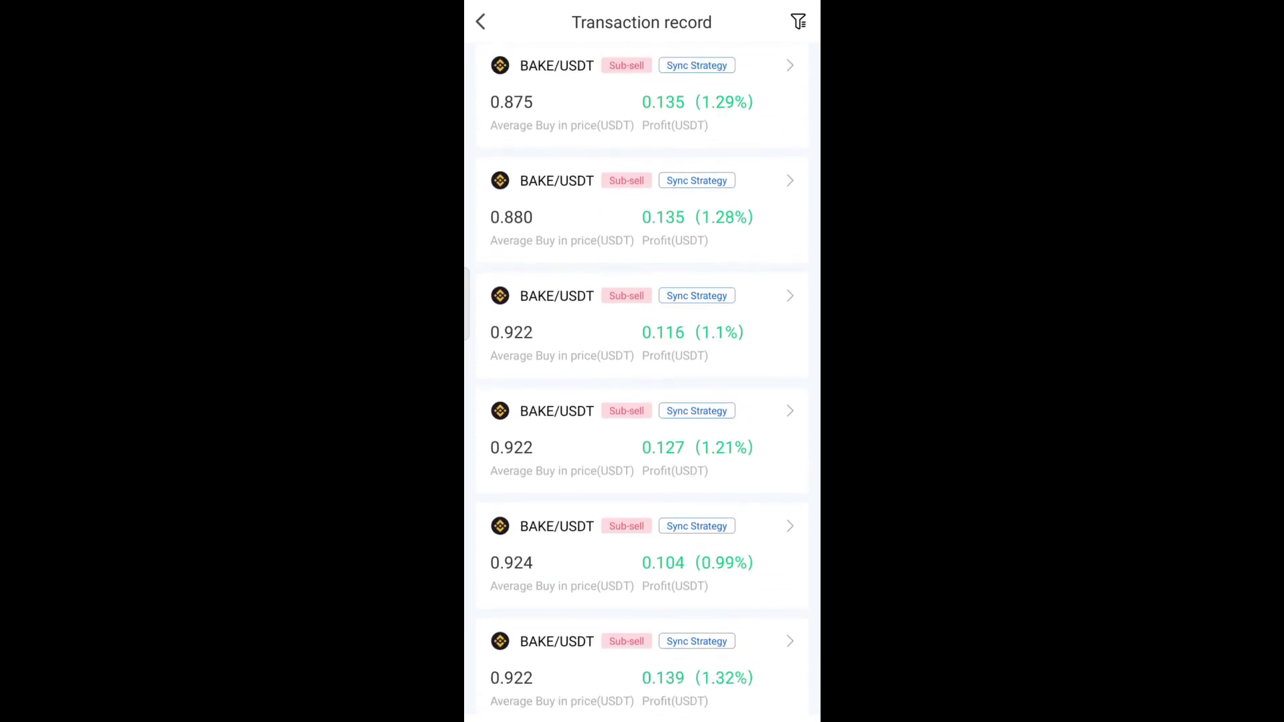
{"action": "scroll", "coordinate": [643, 361], "scroll_direction": "down", "scroll_amount": 20}
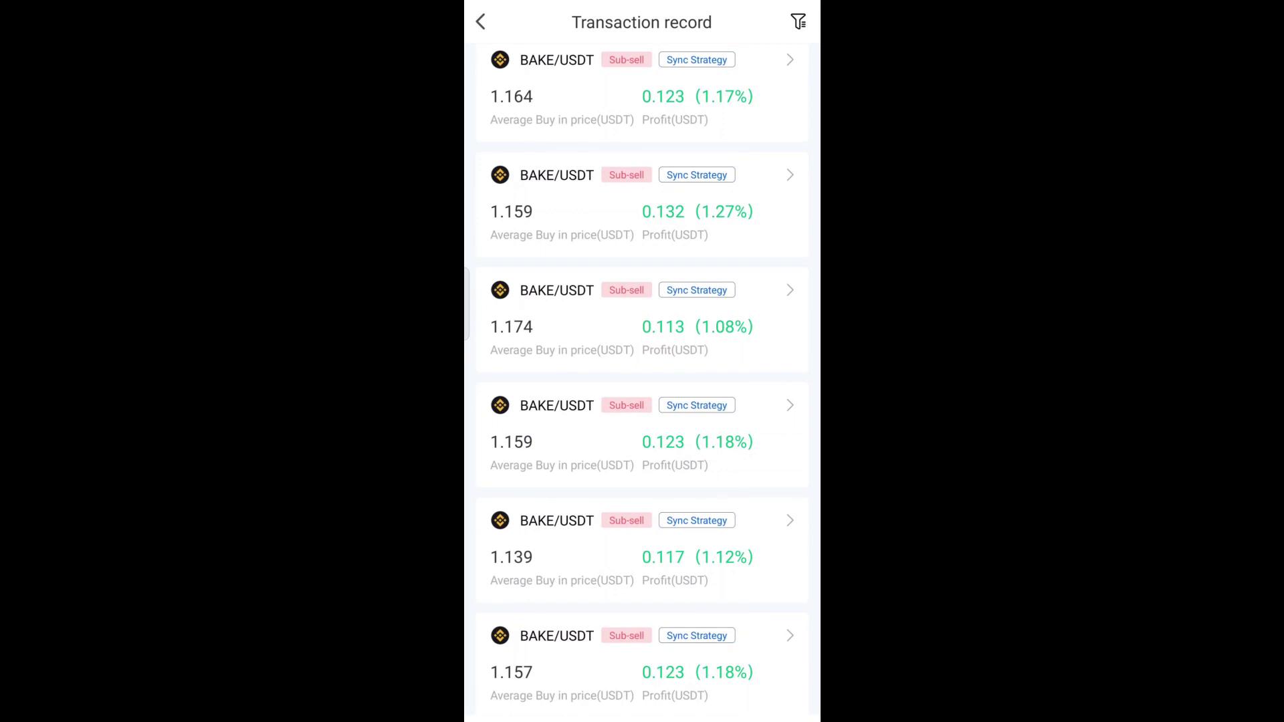
{"action": "scroll", "coordinate": [642, 361], "scroll_direction": "down", "scroll_amount": 10}
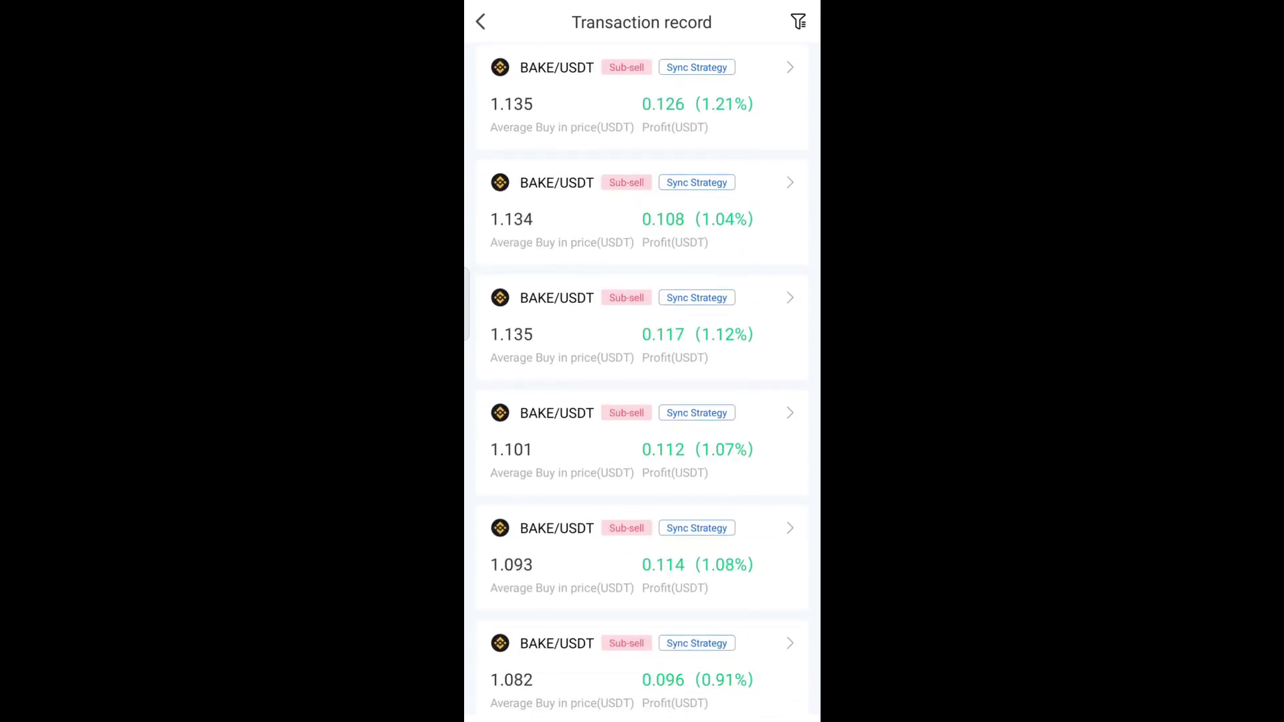
{"action": "scroll", "coordinate": [642, 362], "scroll_direction": "down", "scroll_amount": 15}
{"action": "scroll", "coordinate": [642, 361], "scroll_direction": "down", "scroll_amount": 10}
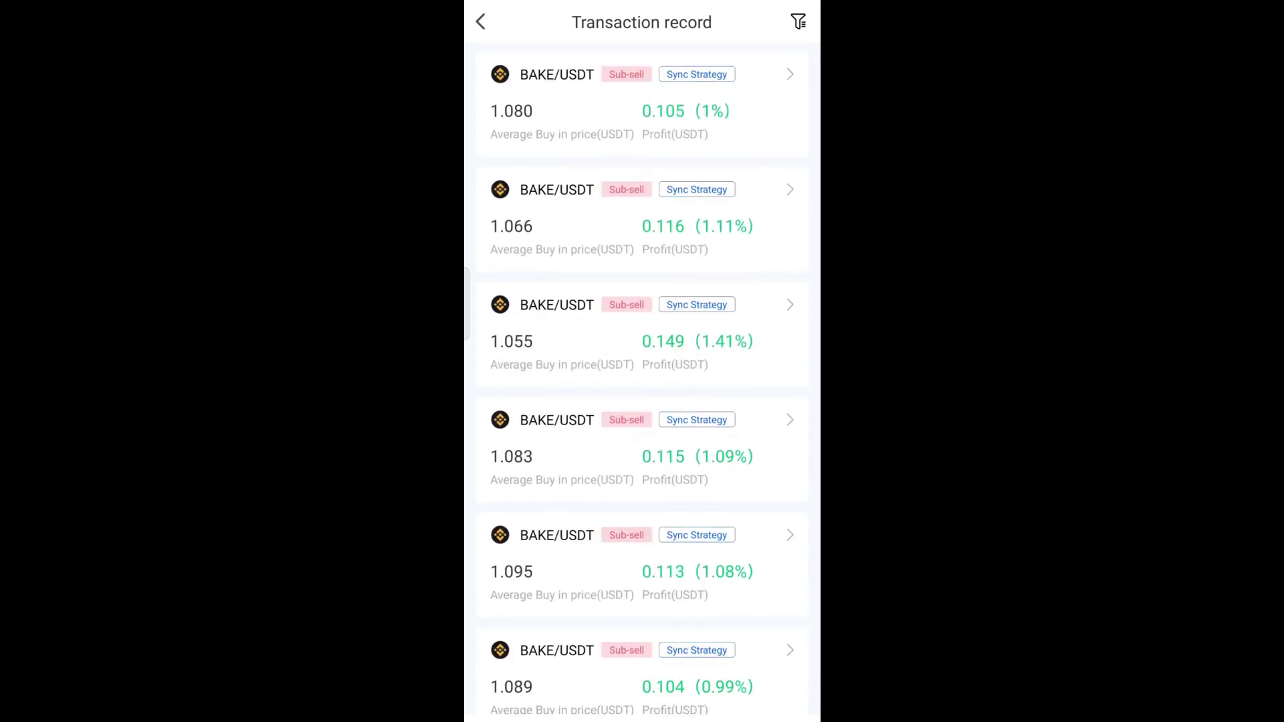
- Examine the average buy-in prices and profits across the whole BAKE/USDT sell record, from the earliest to the latest sub-sell
{"action": "scroll", "coordinate": [643, 361], "scroll_direction": "down", "scroll_amount": 4}
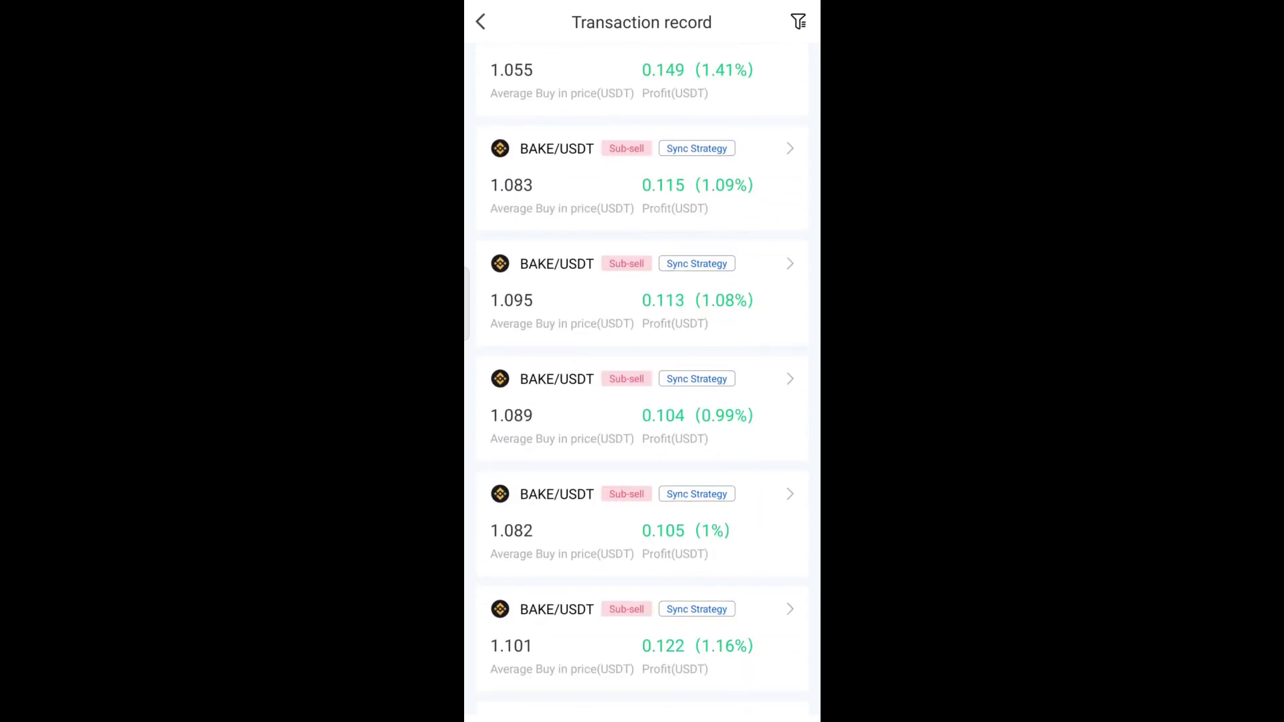
{"action": "scroll", "coordinate": [642, 361], "scroll_direction": "down", "scroll_amount": 9}
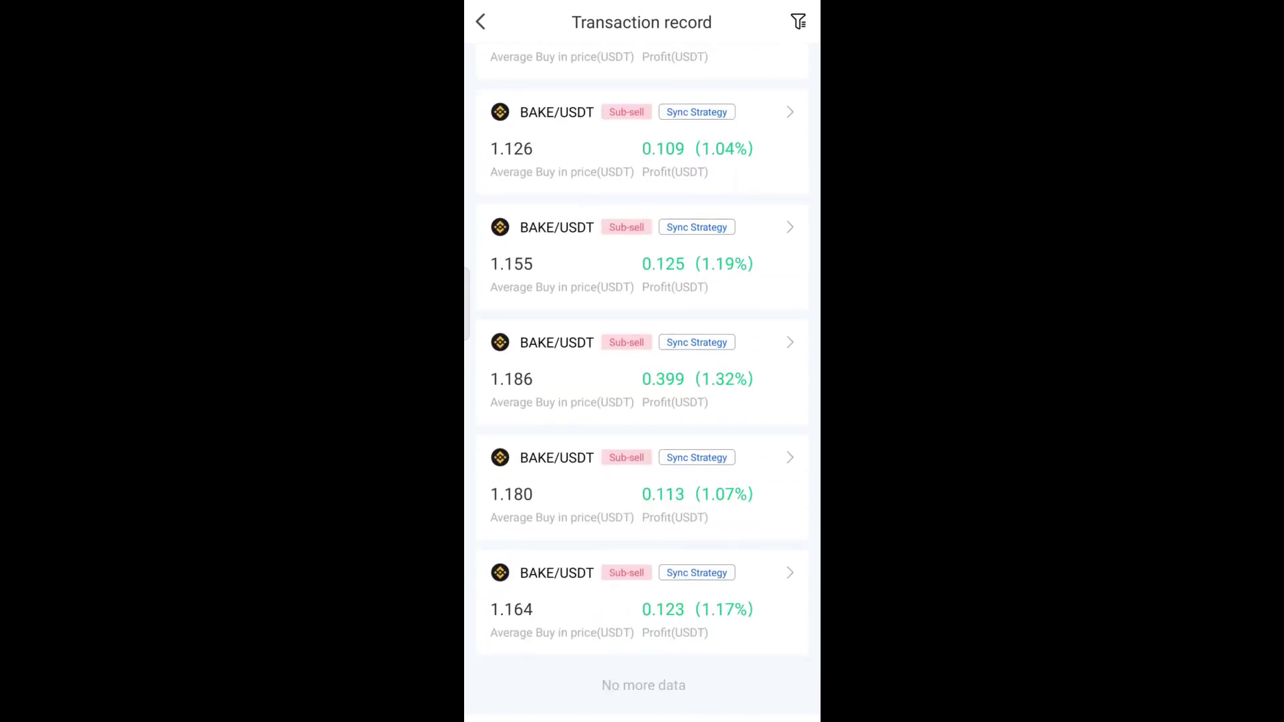
{"action": "scroll", "coordinate": [642, 362], "scroll_direction": "up", "scroll_amount": 15}
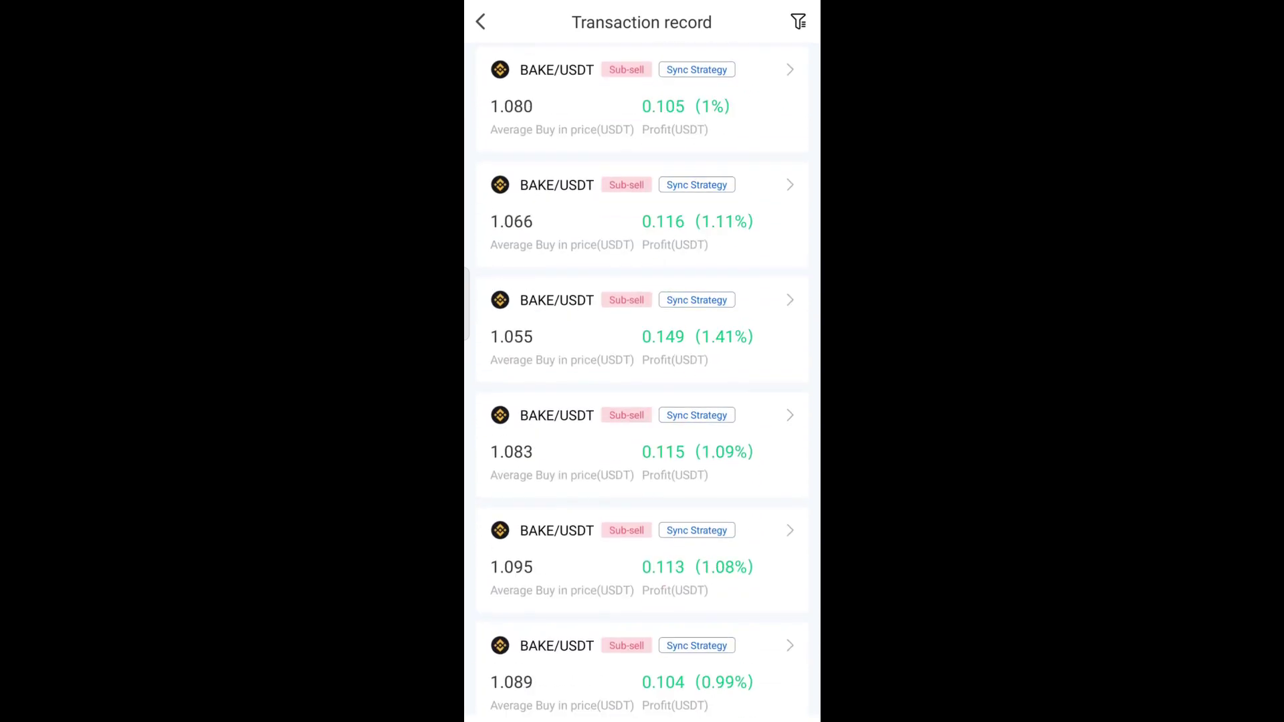
{"action": "scroll", "coordinate": [642, 361], "scroll_direction": "up", "scroll_amount": 15}
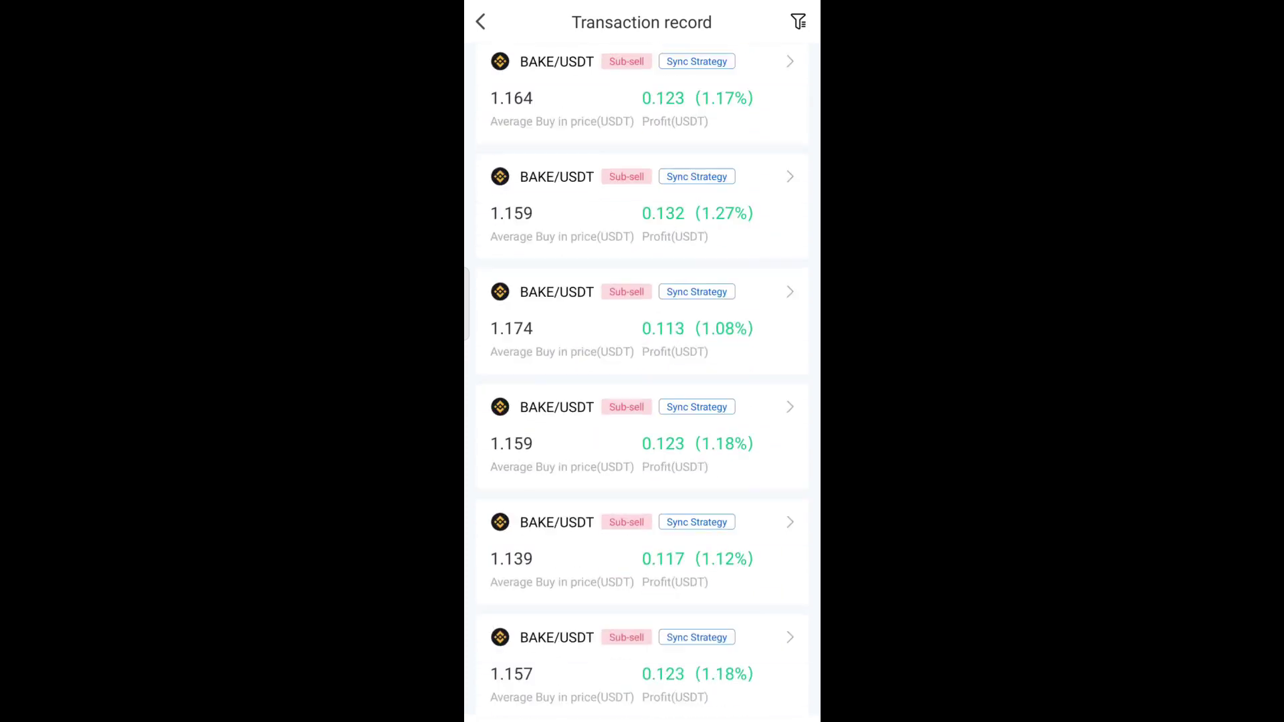
{"action": "scroll", "coordinate": [643, 362], "scroll_direction": "up", "scroll_amount": 15}
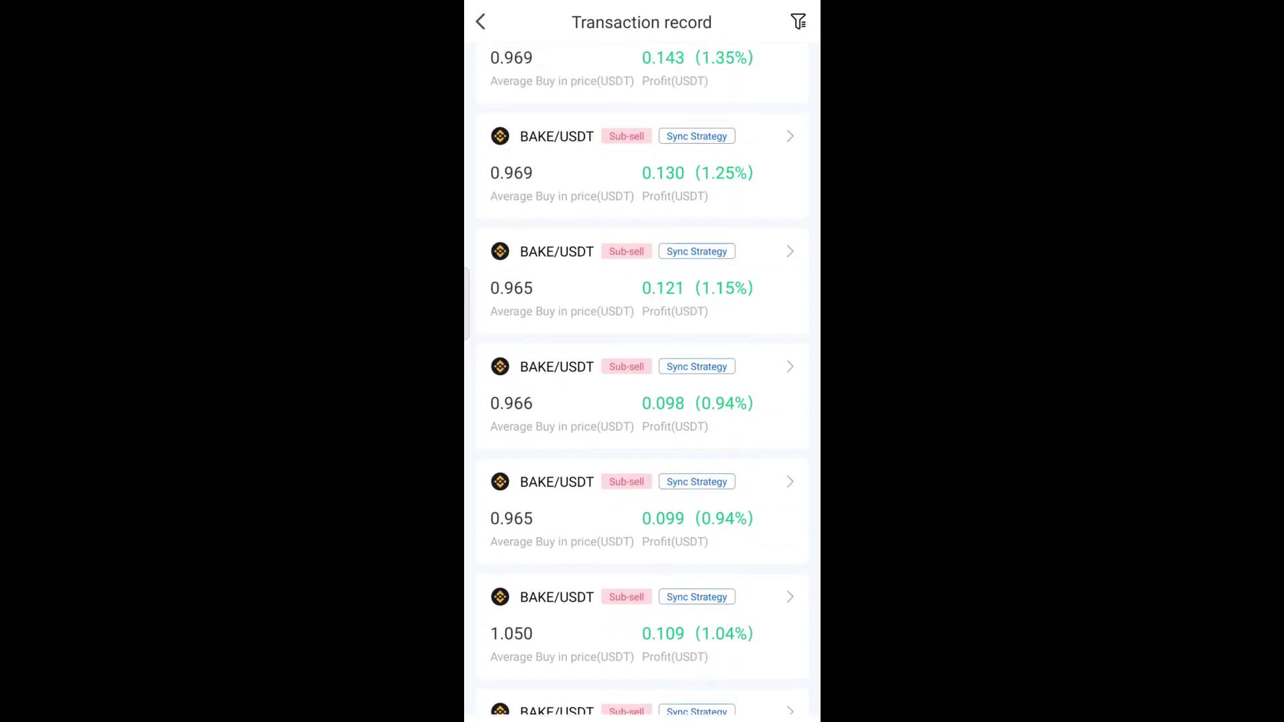
{"action": "scroll", "coordinate": [642, 361], "scroll_direction": "up", "scroll_amount": 5}
{"action": "scroll", "coordinate": [643, 362], "scroll_direction": "up", "scroll_amount": 5}
{"action": "scroll", "coordinate": [642, 361], "scroll_direction": "up", "scroll_amount": 10}
{"action": "scroll", "coordinate": [643, 361], "scroll_direction": "up", "scroll_amount": 10}
{"action": "scroll", "coordinate": [642, 362], "scroll_direction": "up", "scroll_amount": 5}
- Return to the BAKE/USDT strategy page and view its strategy mode options without changing them
{"action": "key", "text": "Escape"}
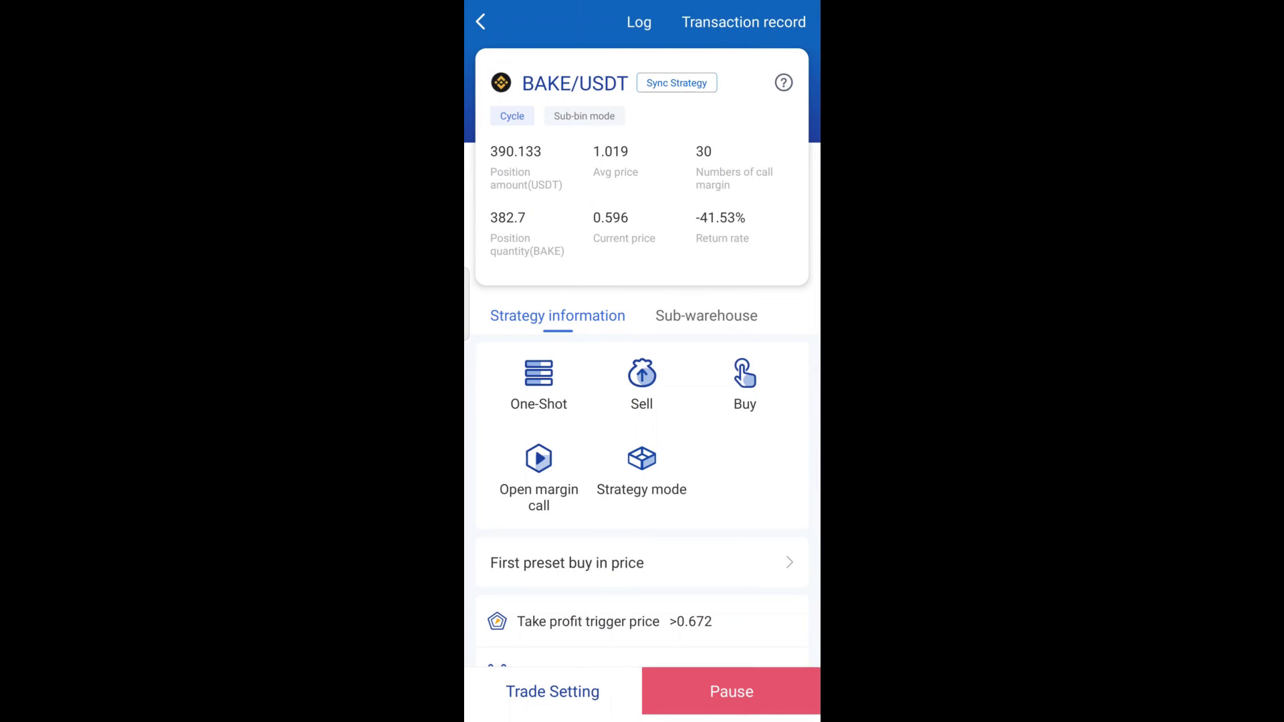
{"action": "left_click", "coordinate": [641, 468]}
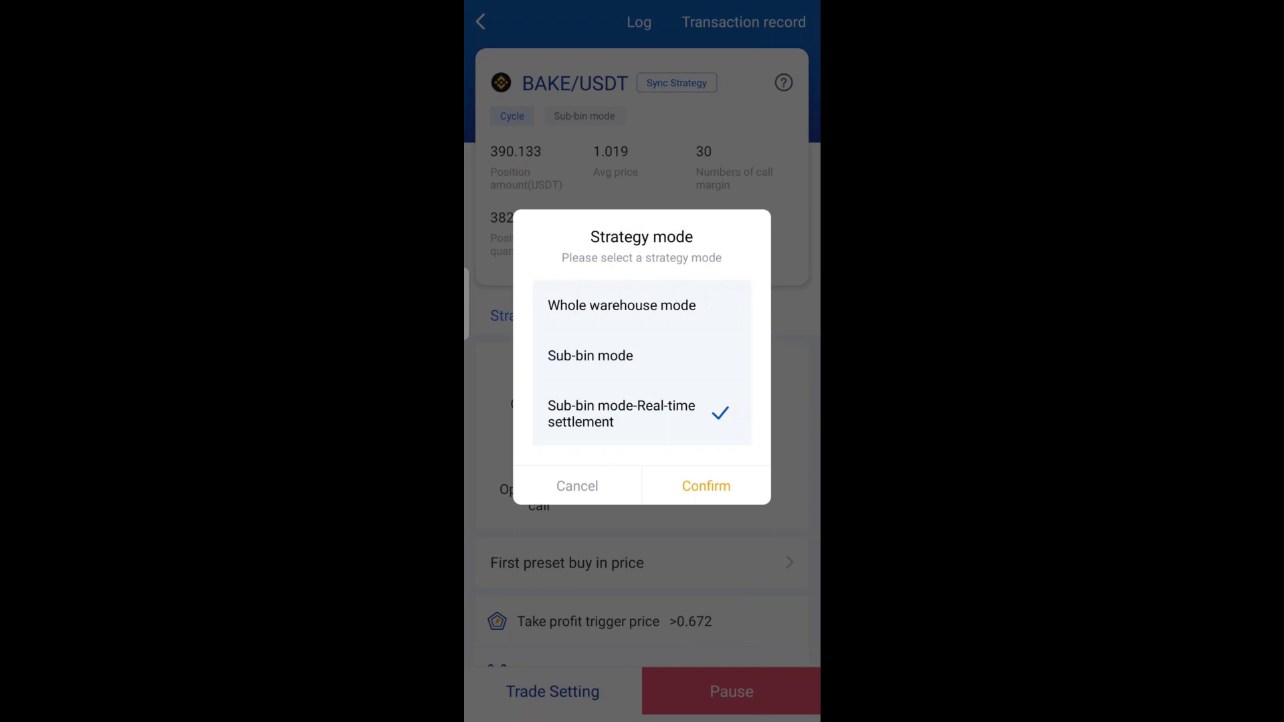
{"action": "left_click", "coordinate": [577, 487]}
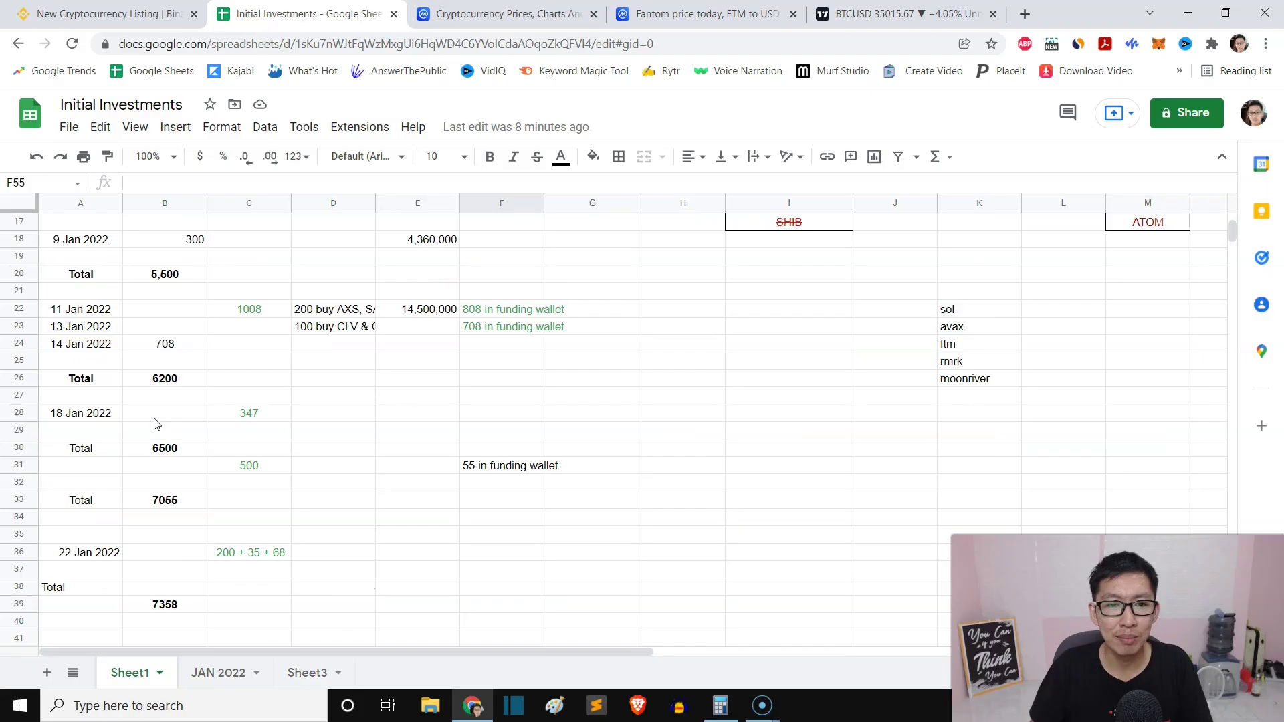
- Switch to the Initial Investments spreadsheet and review the January 2022 deposits, running totals and coin purchases on Sheet1
{"action": "scroll", "coordinate": [155, 421], "scroll_direction": "down", "scroll_amount": 5}
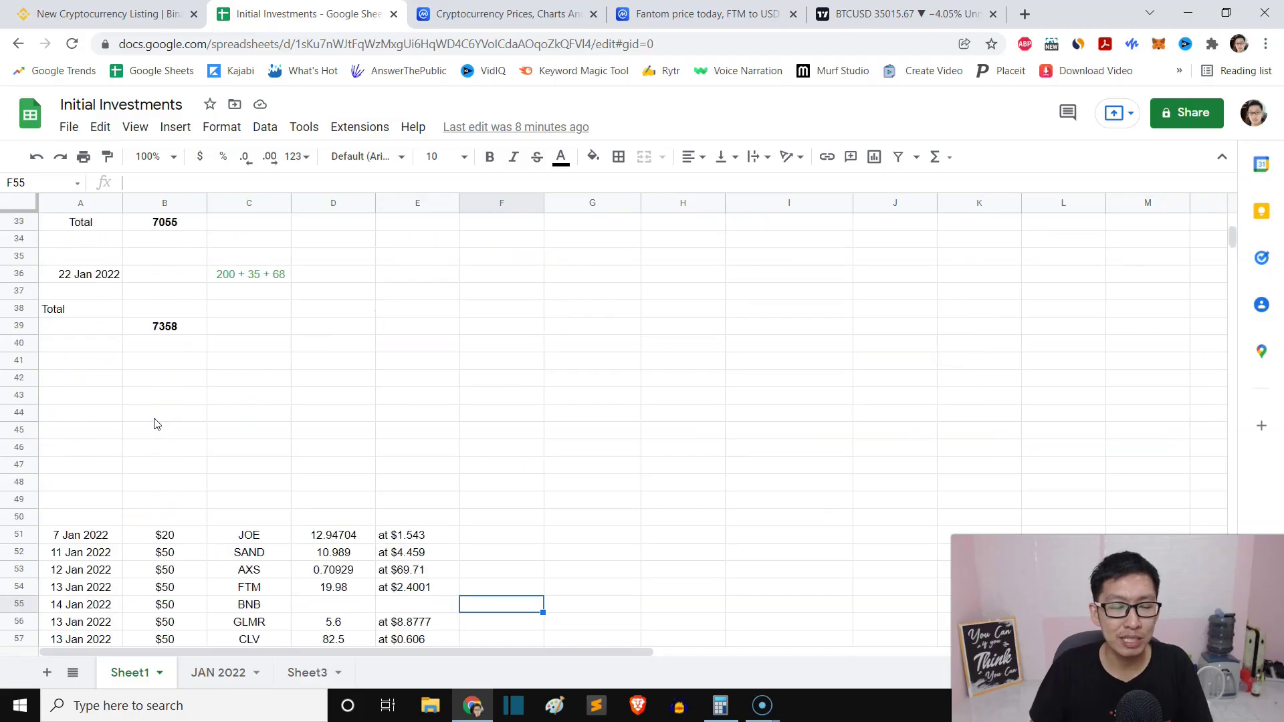
{"action": "key", "text": "Up"}
{"action": "key", "text": "Up"}
{"action": "key", "text": "Up"}
{"action": "key", "text": "Up"}
{"action": "key", "text": "Up"}
{"action": "key", "text": "Up"}
{"action": "key", "text": "Up"}
{"action": "key", "text": "Up"}
{"action": "key", "text": "Up"}
{"action": "key", "text": "Up"}
{"action": "key", "text": "Up"}
{"action": "key", "text": "Up"}
{"action": "scroll", "coordinate": [155, 422], "scroll_direction": "up", "scroll_amount": 8}
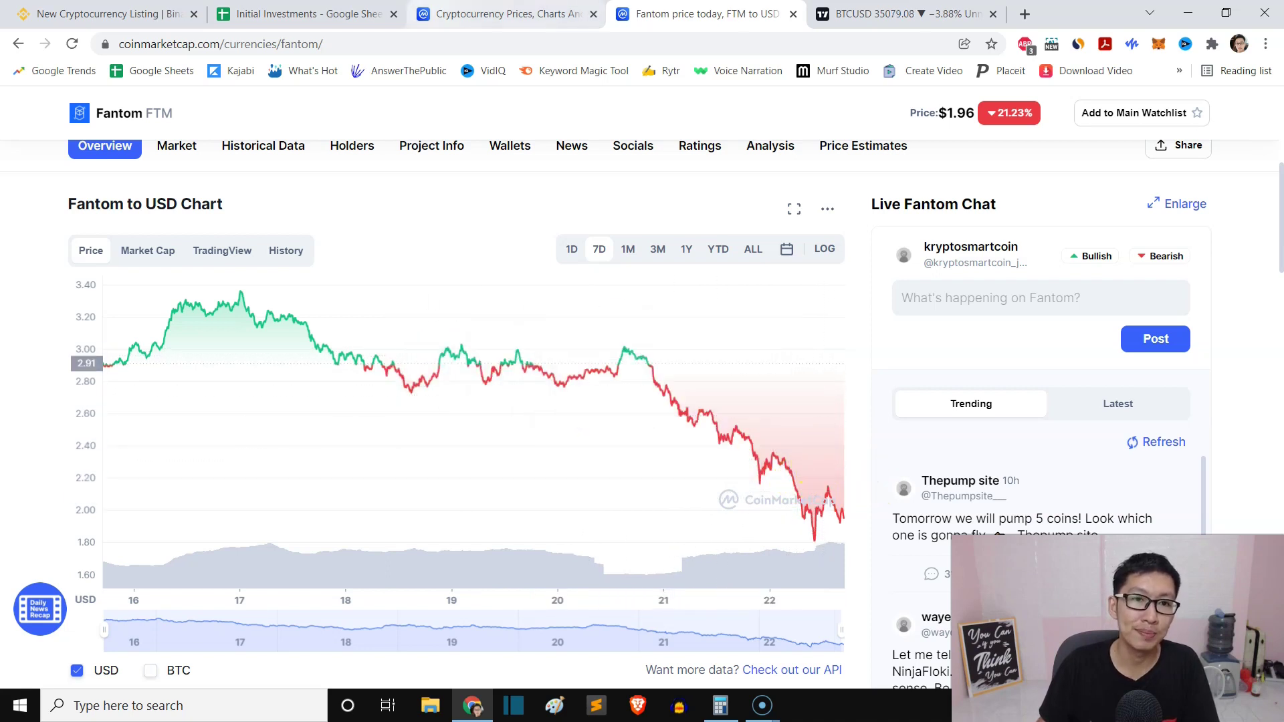
{"action": "left_click", "coordinate": [305, 13]}
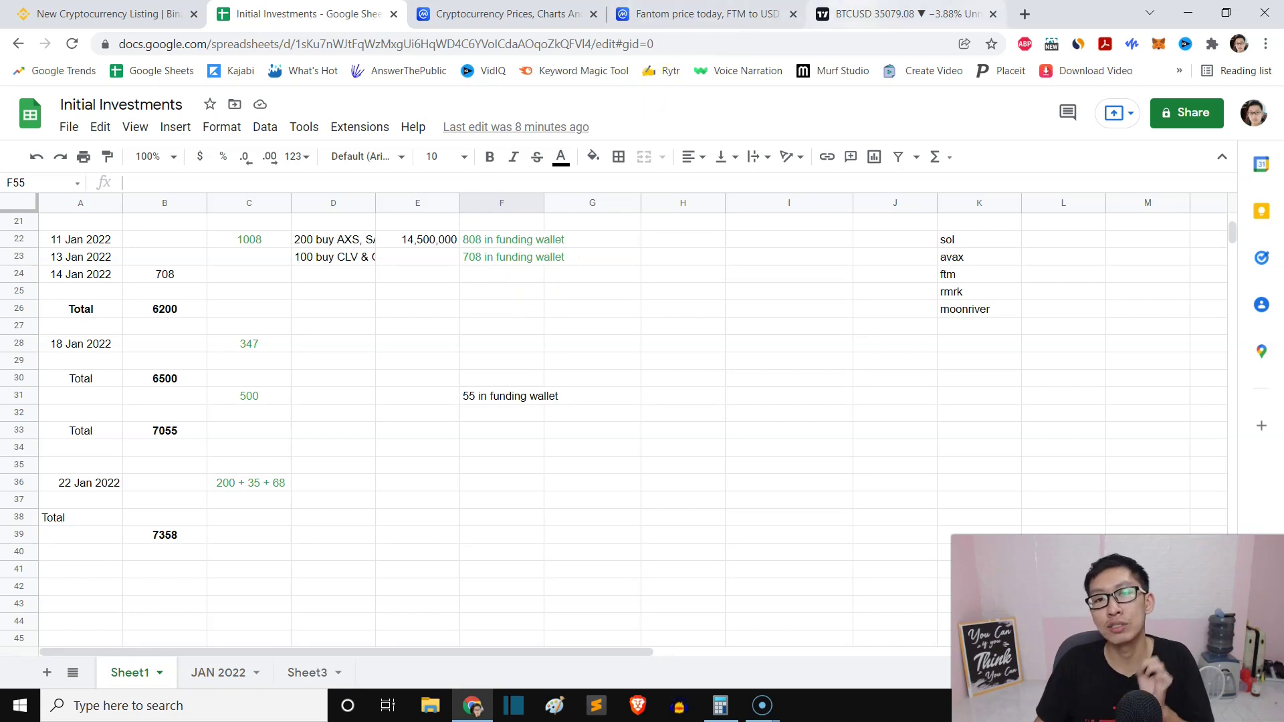
- Switch to the monthly BTCUSD chart in TradingView and examine the decline from the November 2021 peak to the latest candle
{"action": "left_click", "coordinate": [883, 13]}
{"action": "left_click", "coordinate": [597, 217]}
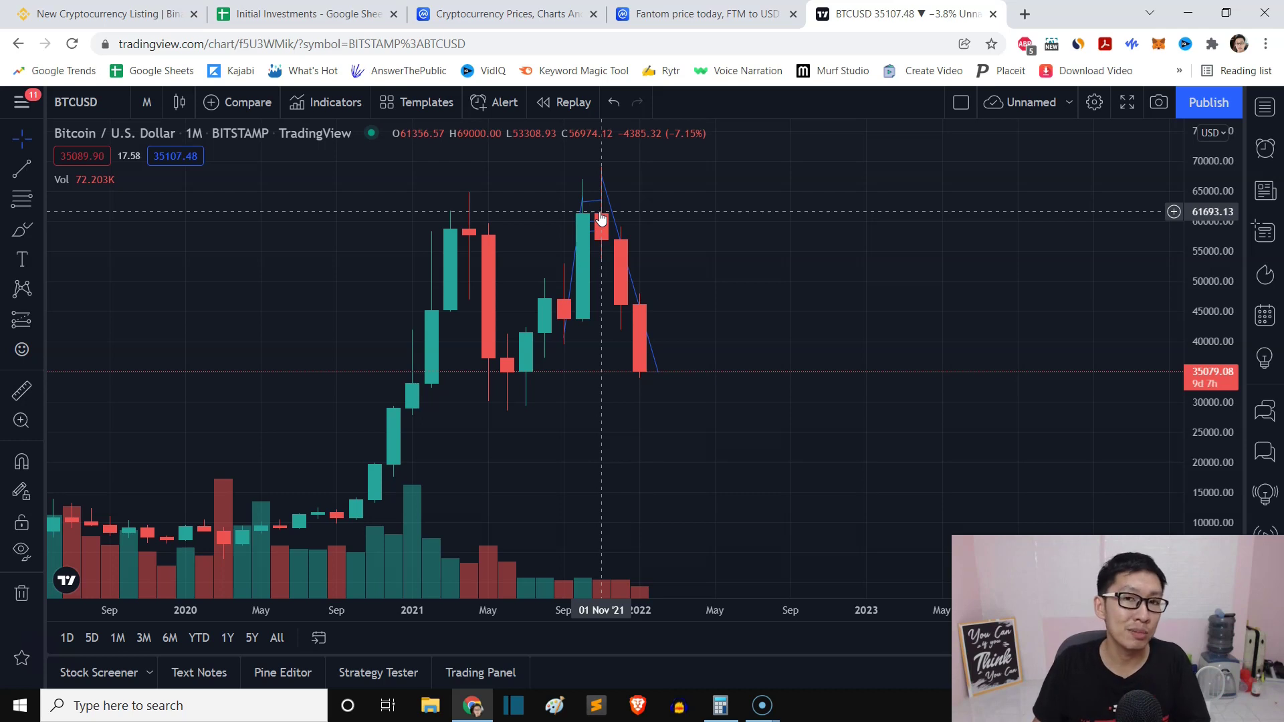
{"action": "left_click", "coordinate": [656, 220]}
{"action": "left_click", "coordinate": [655, 372]}
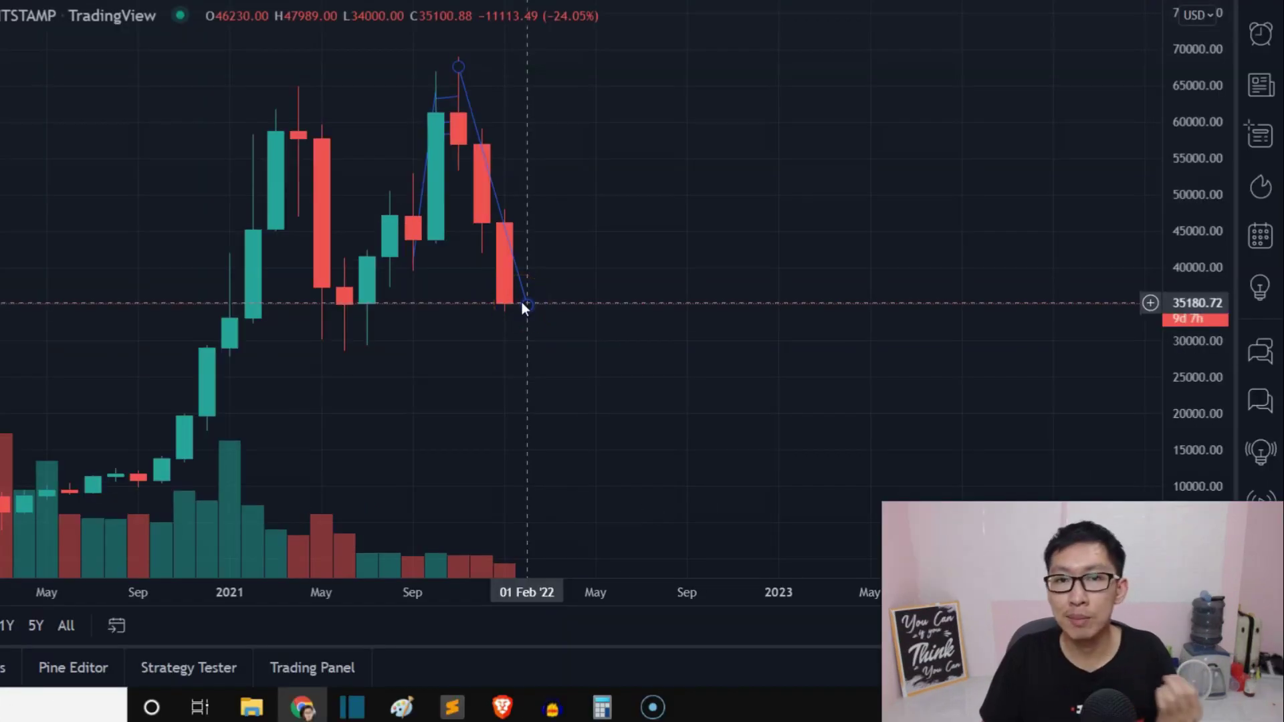
{"action": "left_click", "coordinate": [535, 301]}
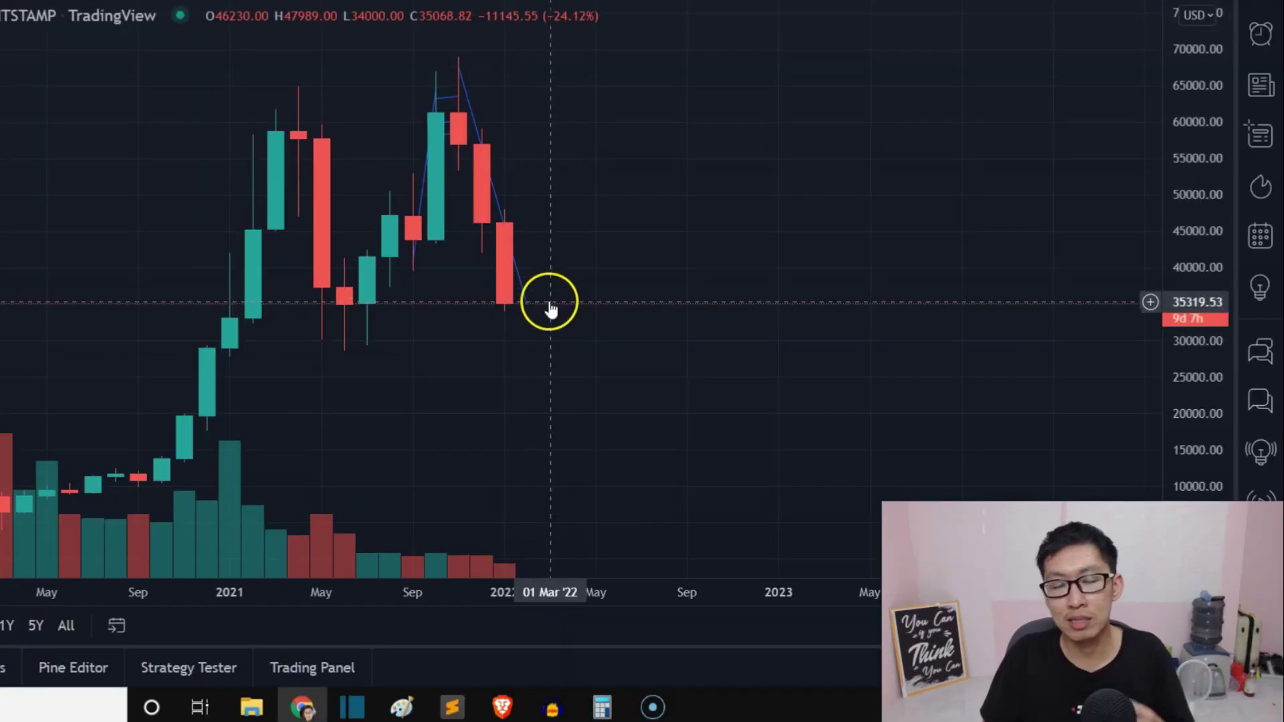